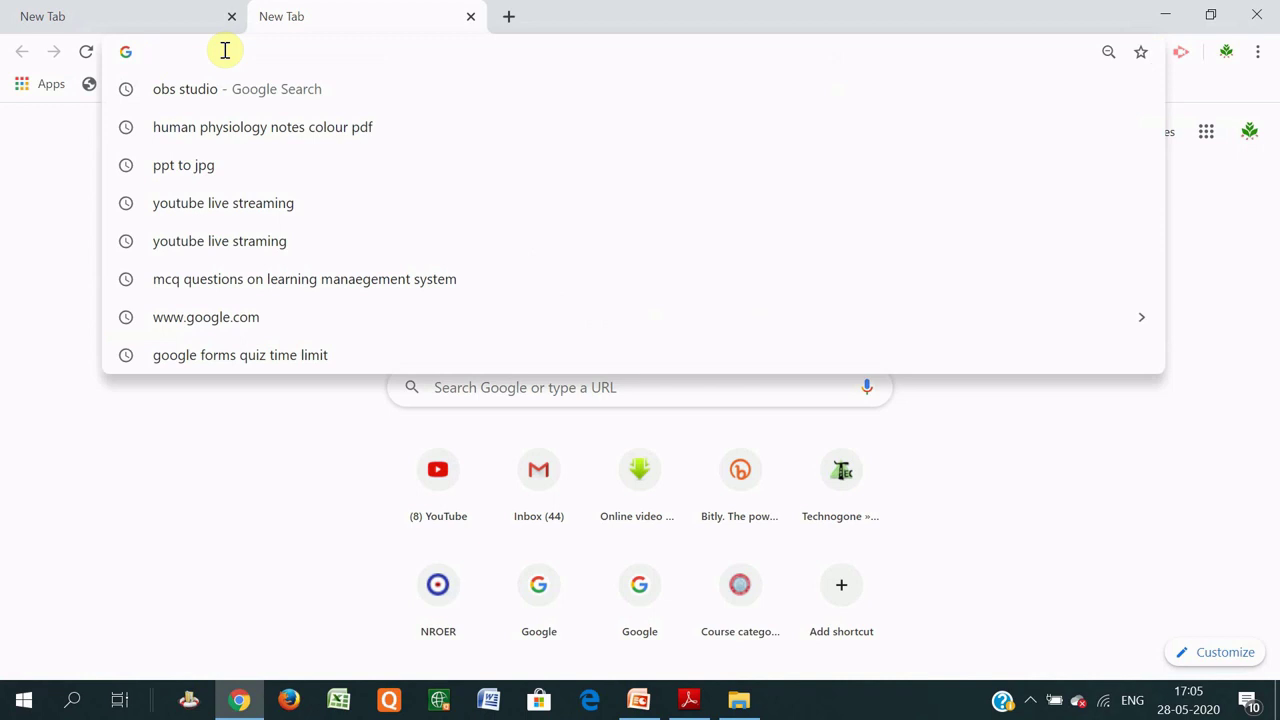
- Search the web for obs studio and open the official Open Broadcaster Software website
type("obs")
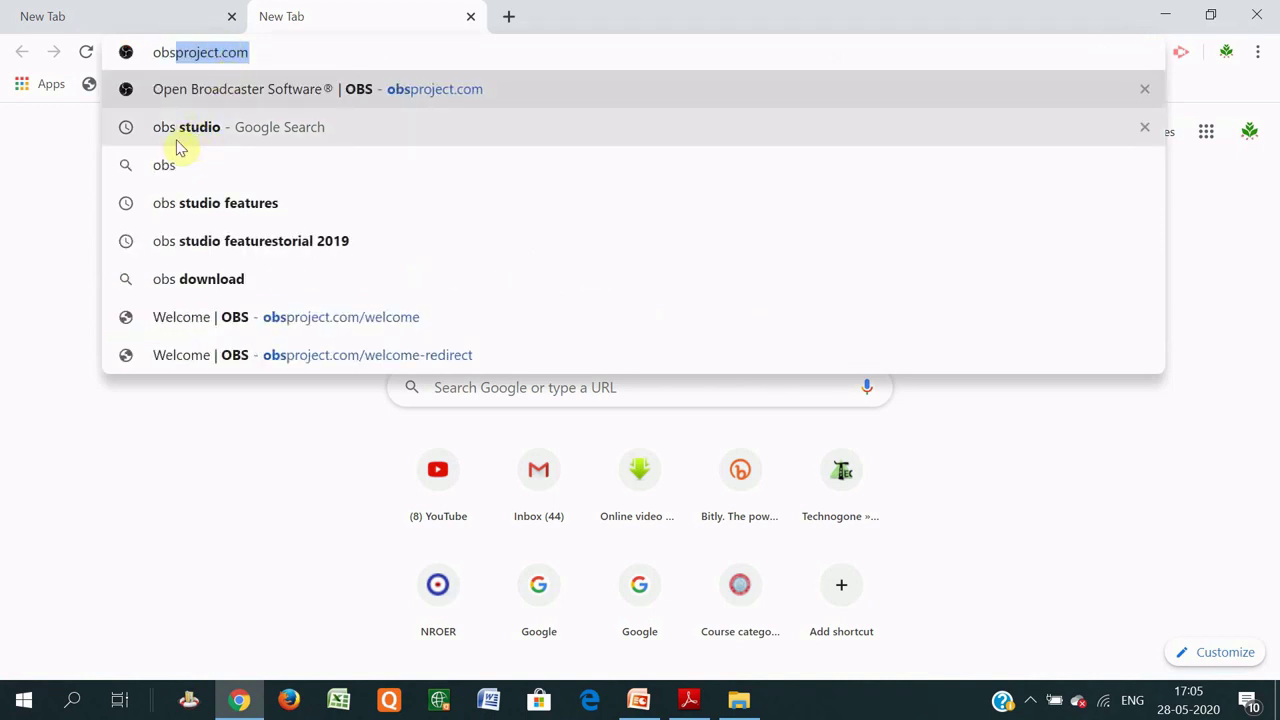
left_click(224, 131)
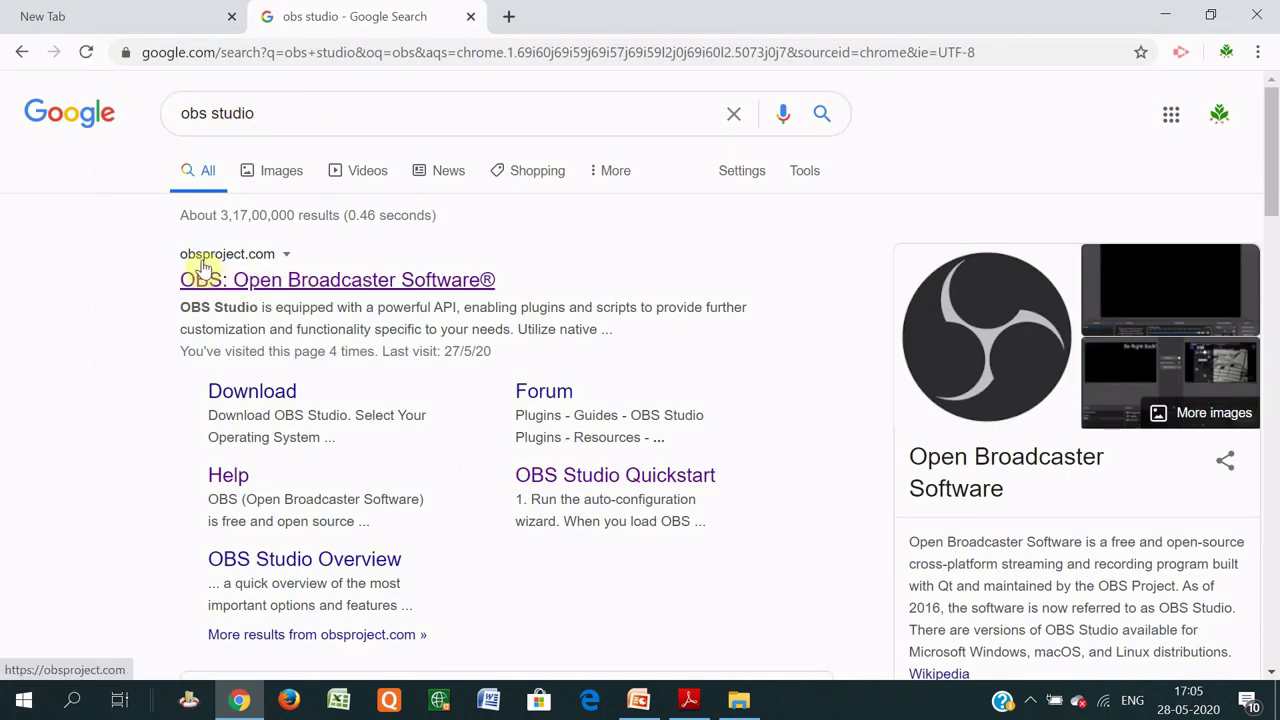
left_click(280, 287)
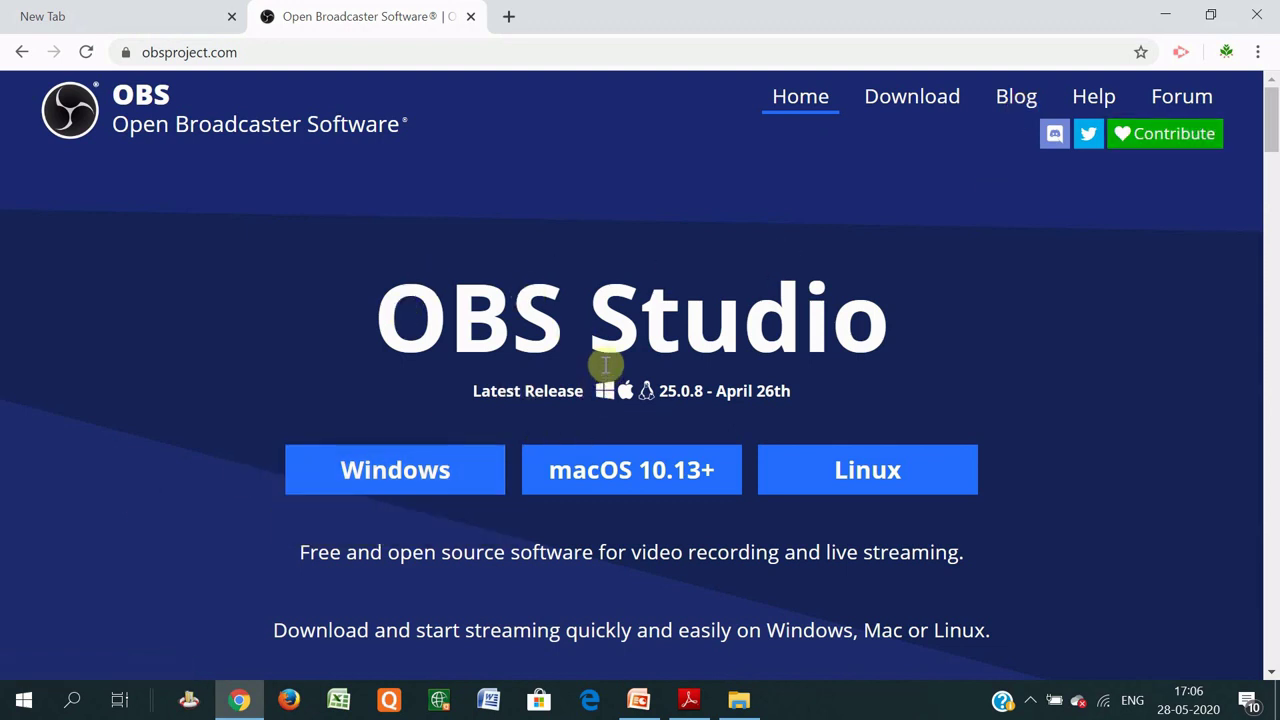
- Start downloading the Windows installer of OBS Studio and cancel the download
left_click(376, 479)
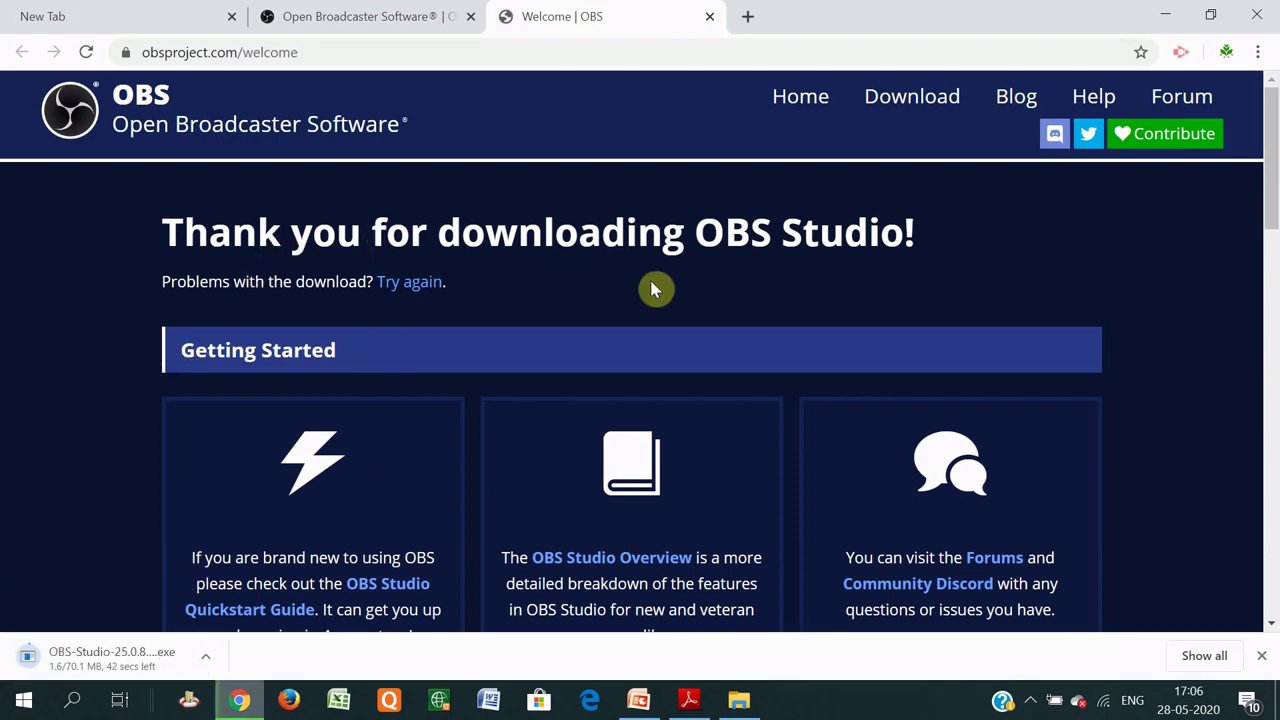
left_click(208, 658)
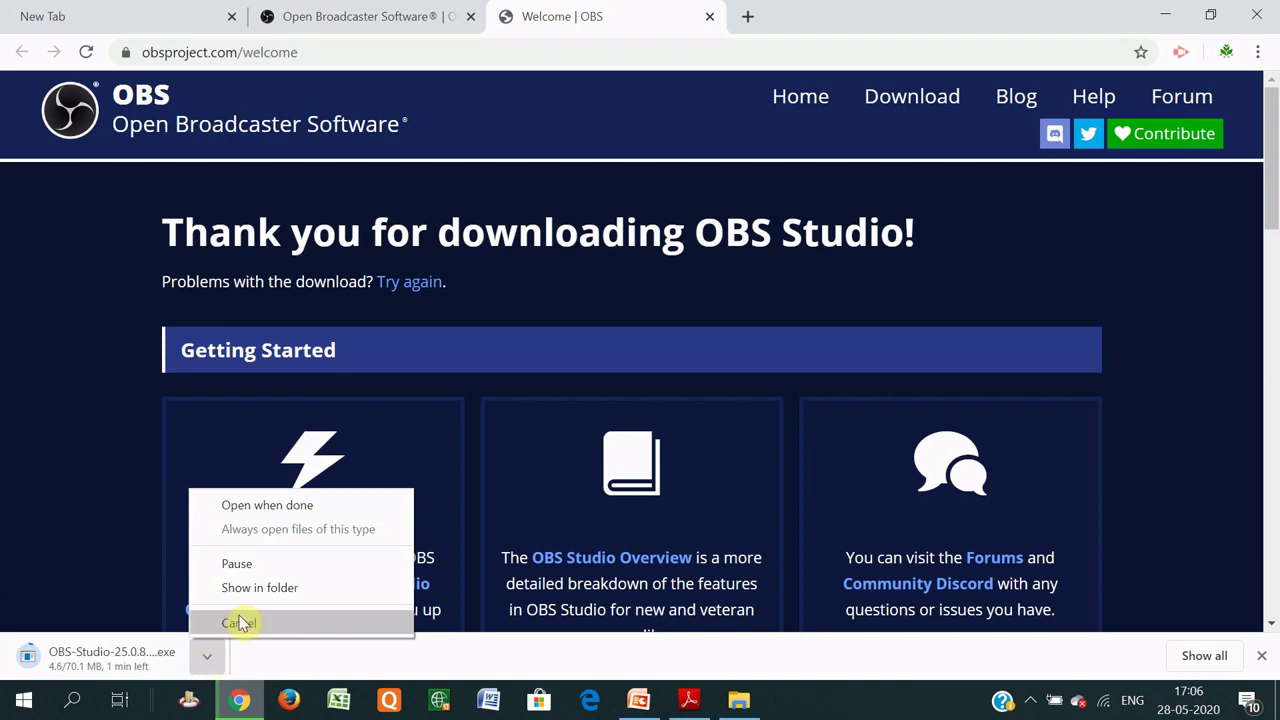
left_click(240, 635)
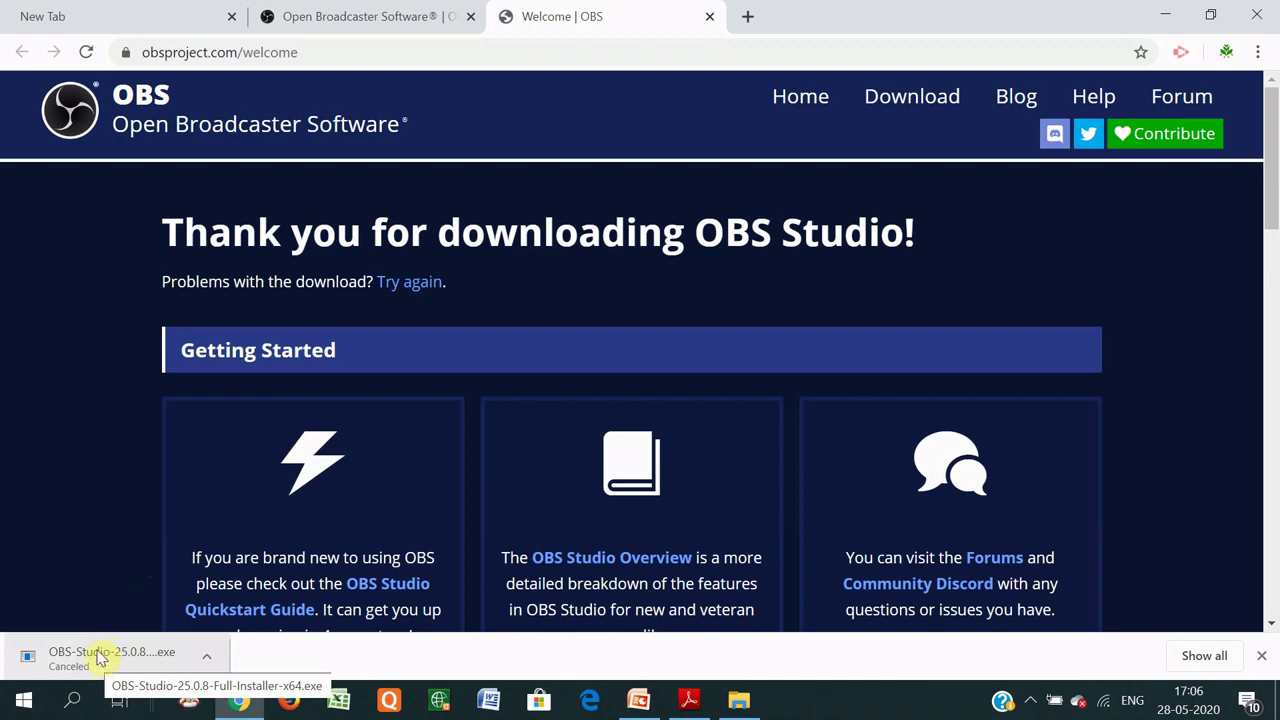
- Minimize the browser and the presentation, and launch OBS Studio from the desktop
left_click(1167, 18)
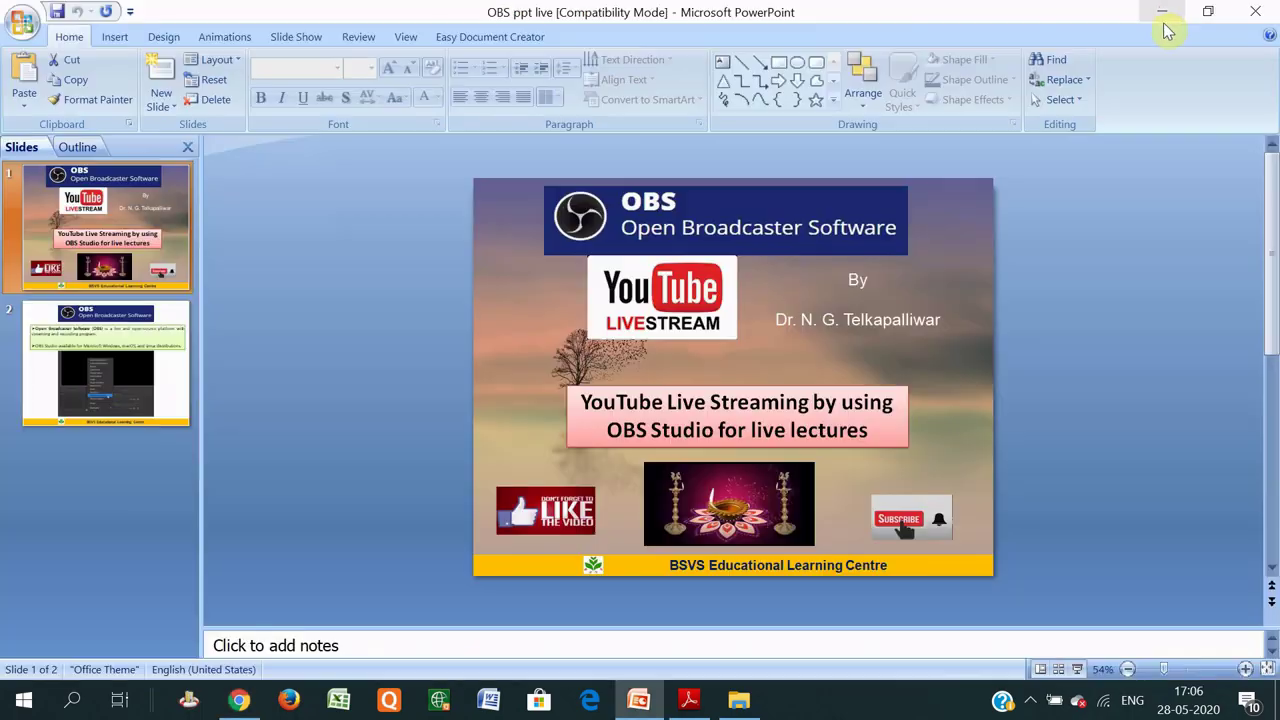
left_click(1165, 18)
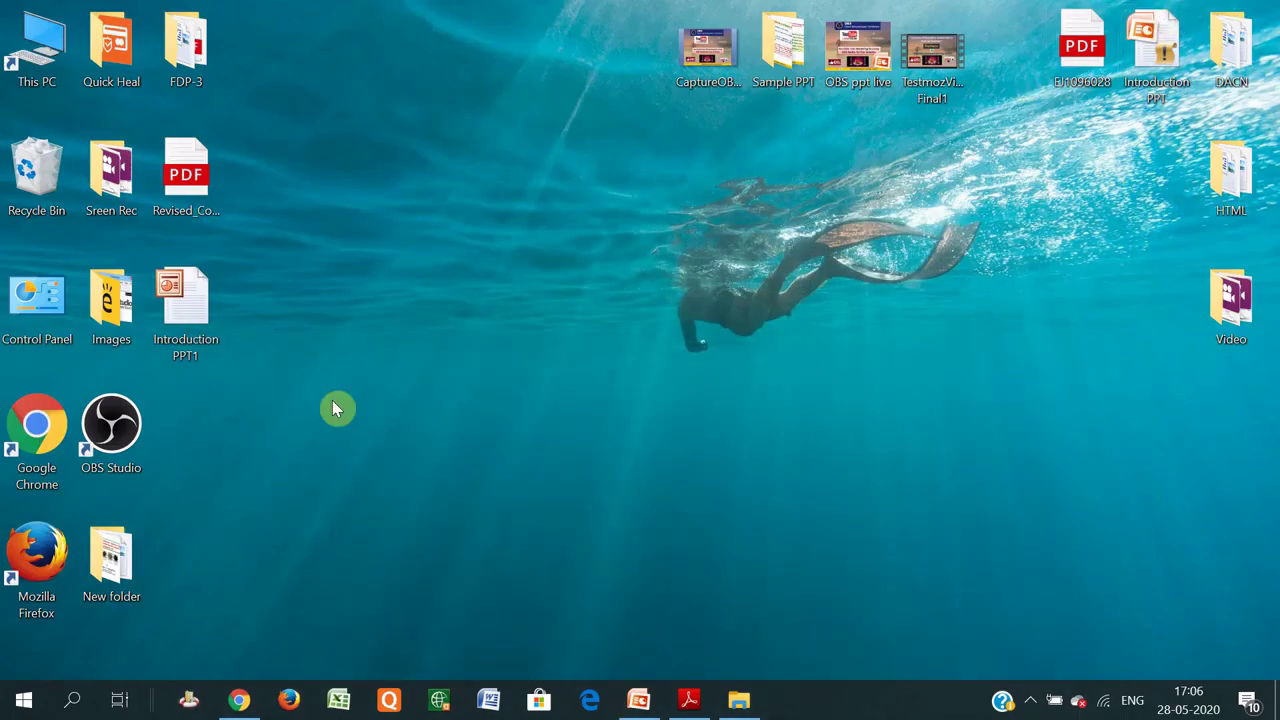
double_click(125, 435)
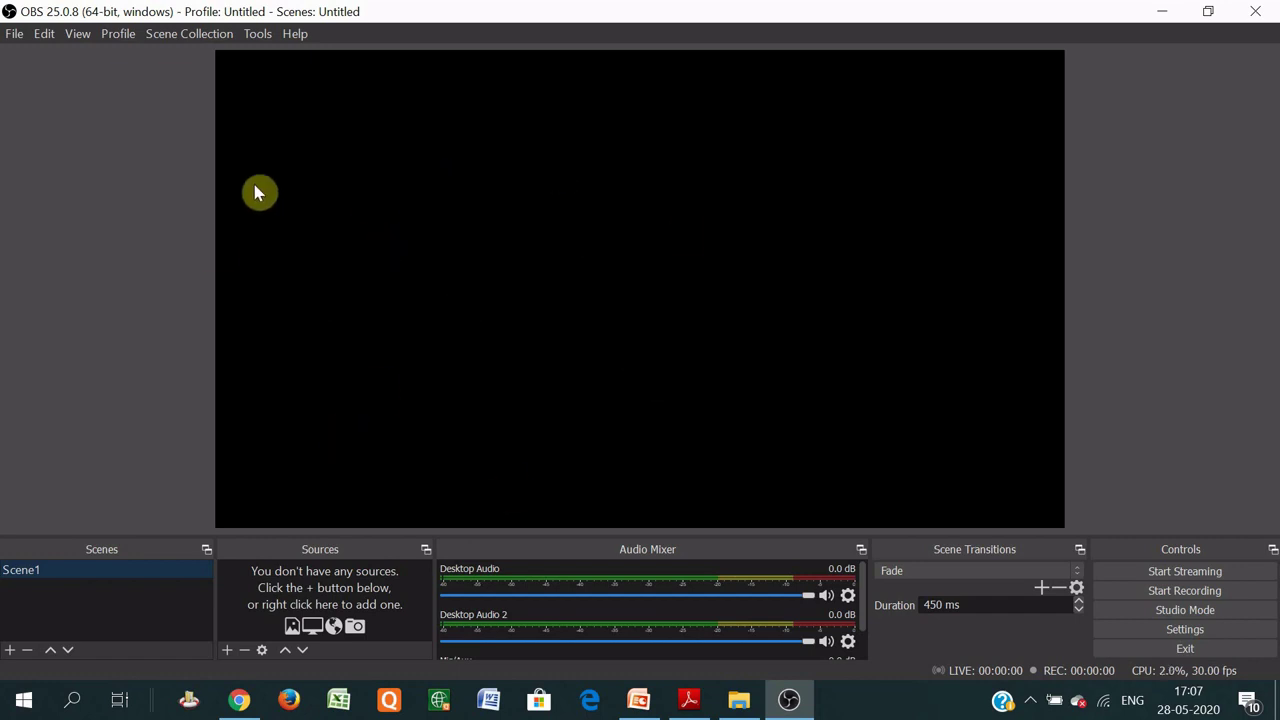
- Show the folder where recordings are saved and minimize it again
left_click(12, 36)
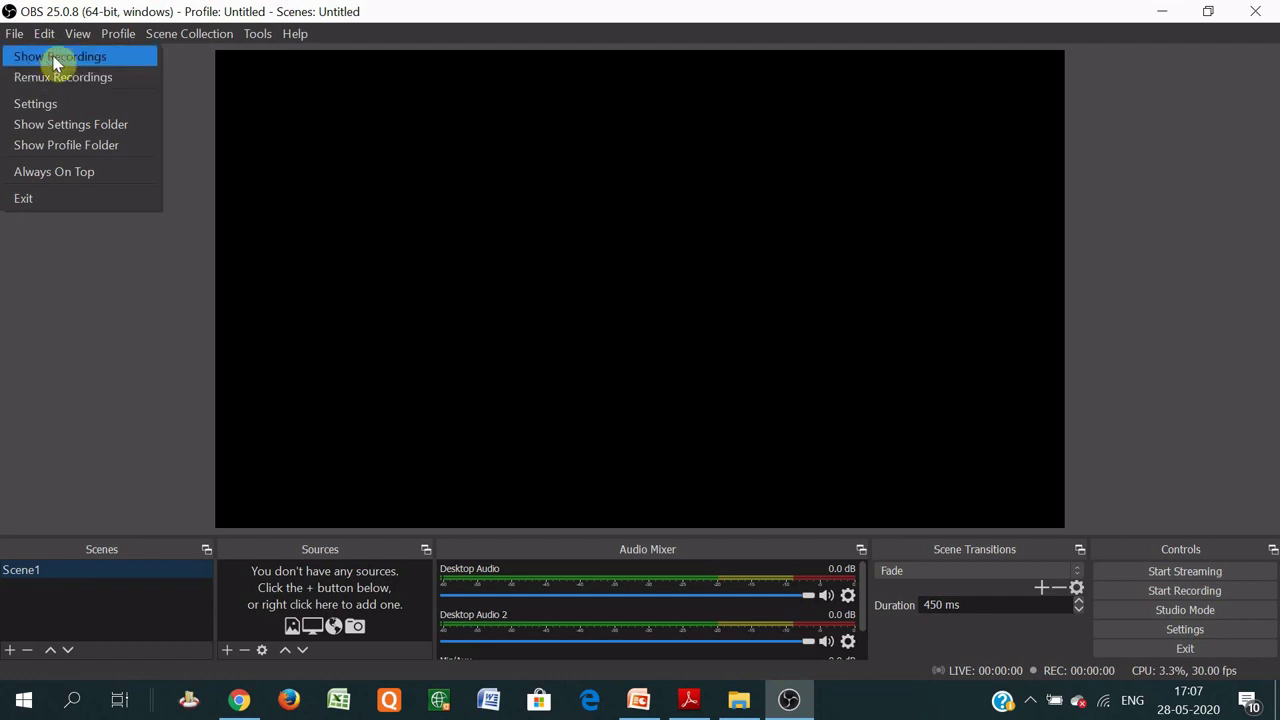
left_click(50, 57)
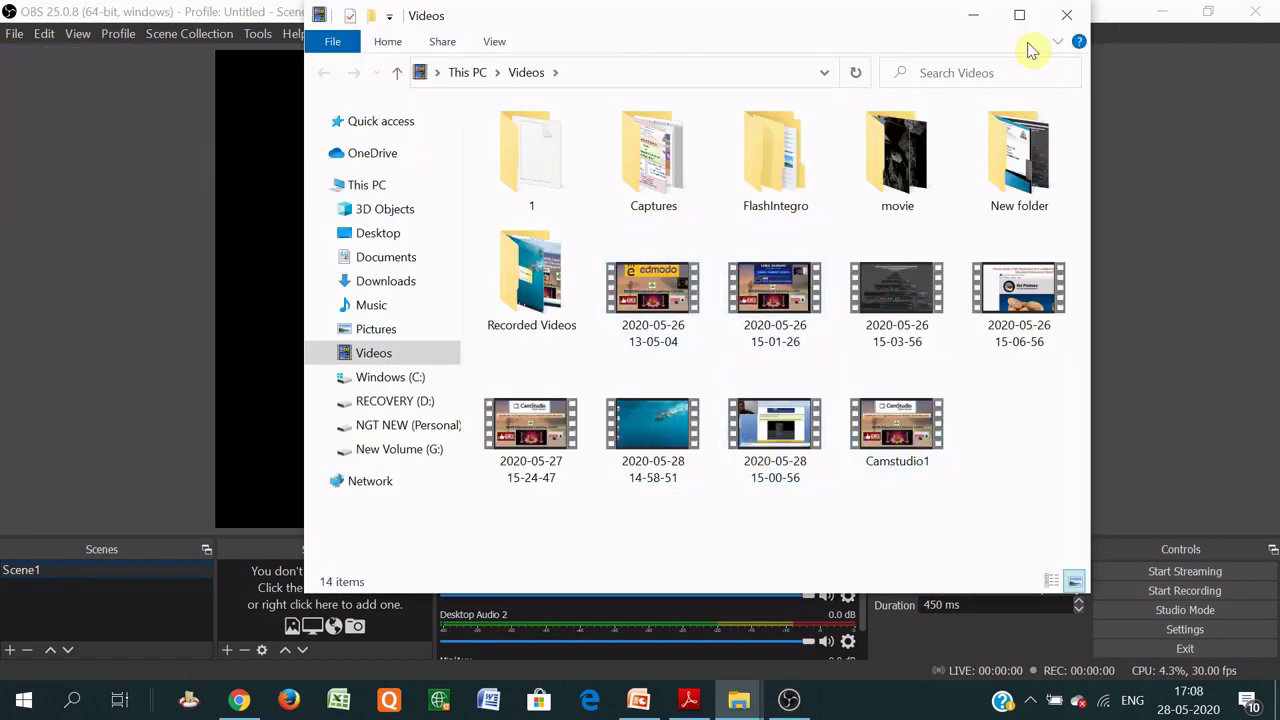
left_click(968, 15)
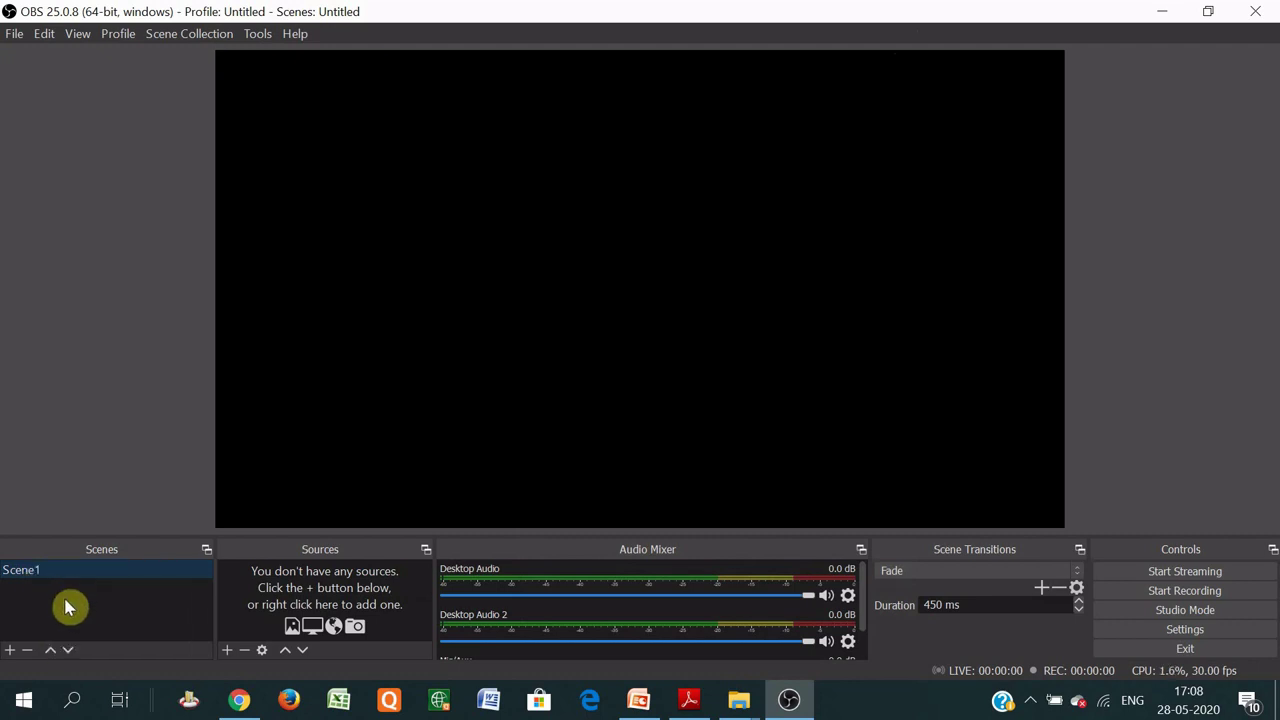
left_click(229, 651)
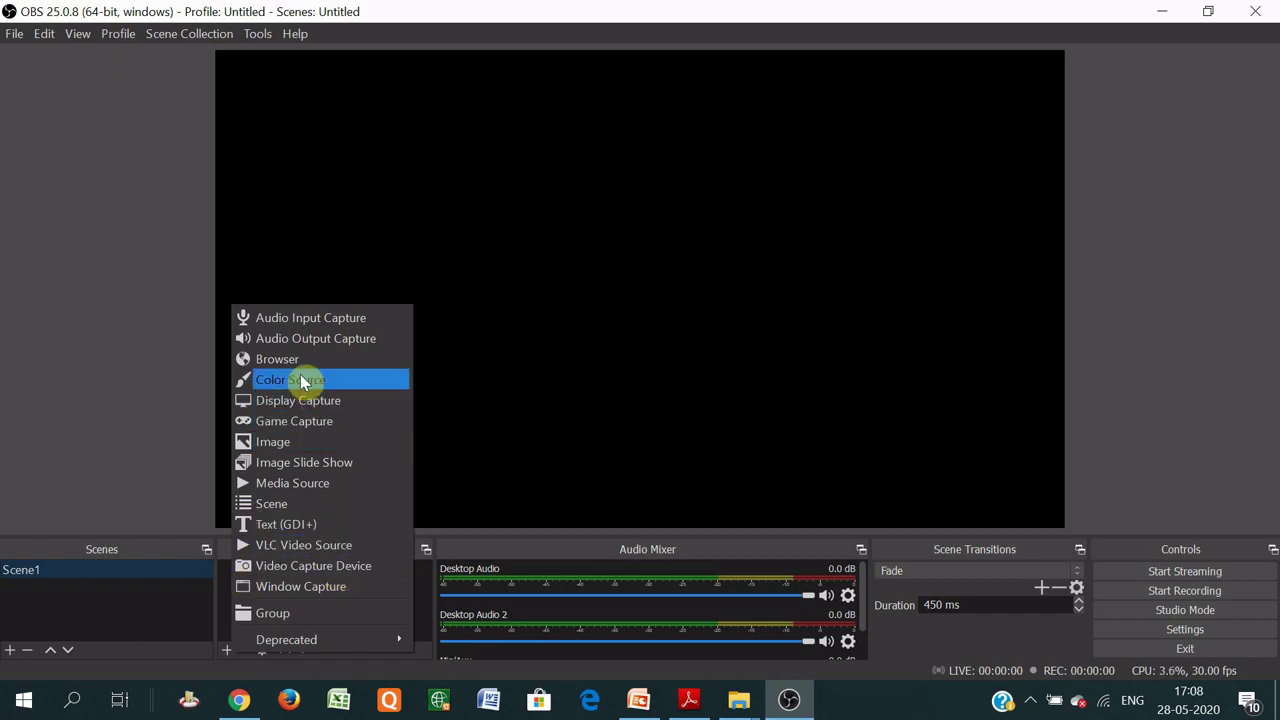
left_click(870, 438)
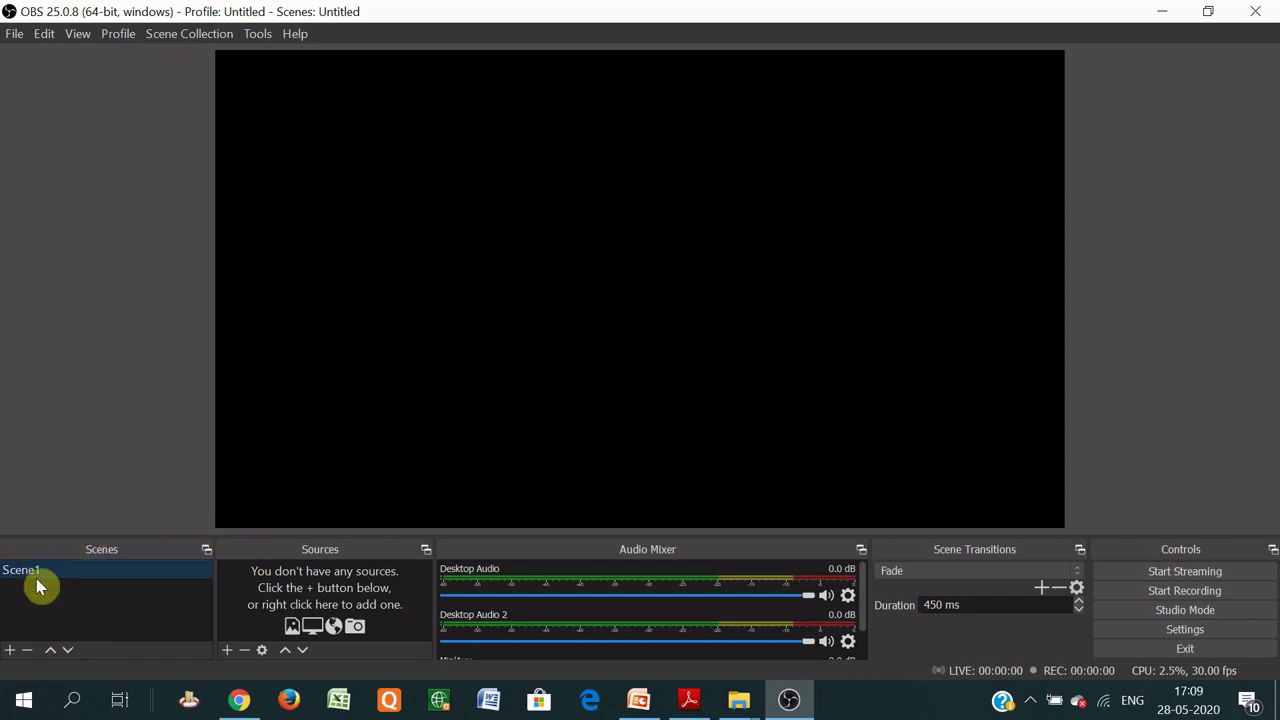
left_click(229, 651)
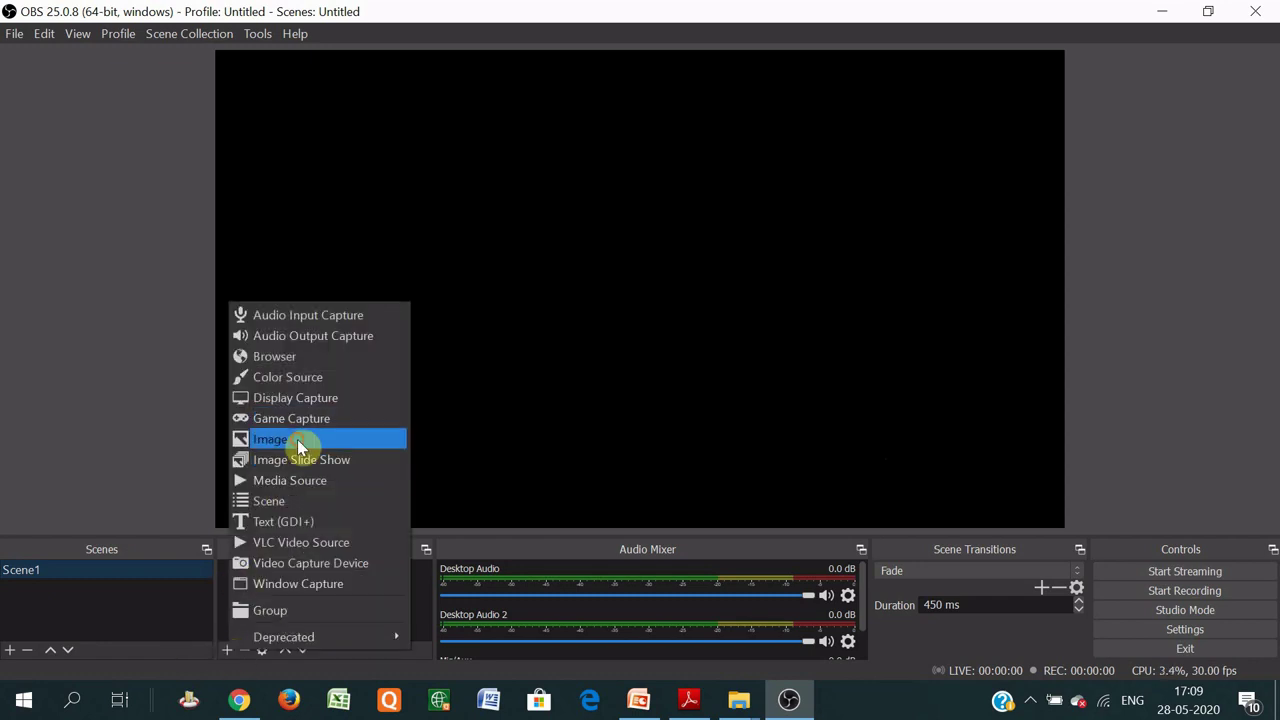
left_click(297, 441)
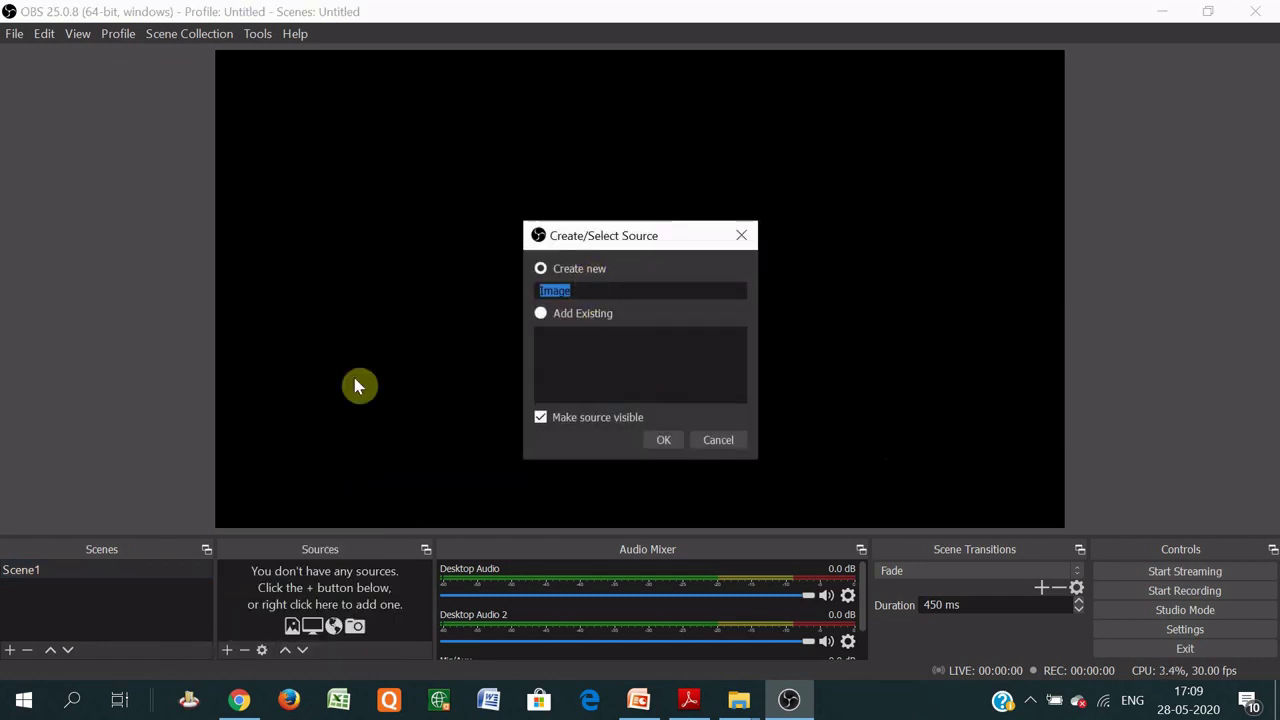
left_click(743, 236)
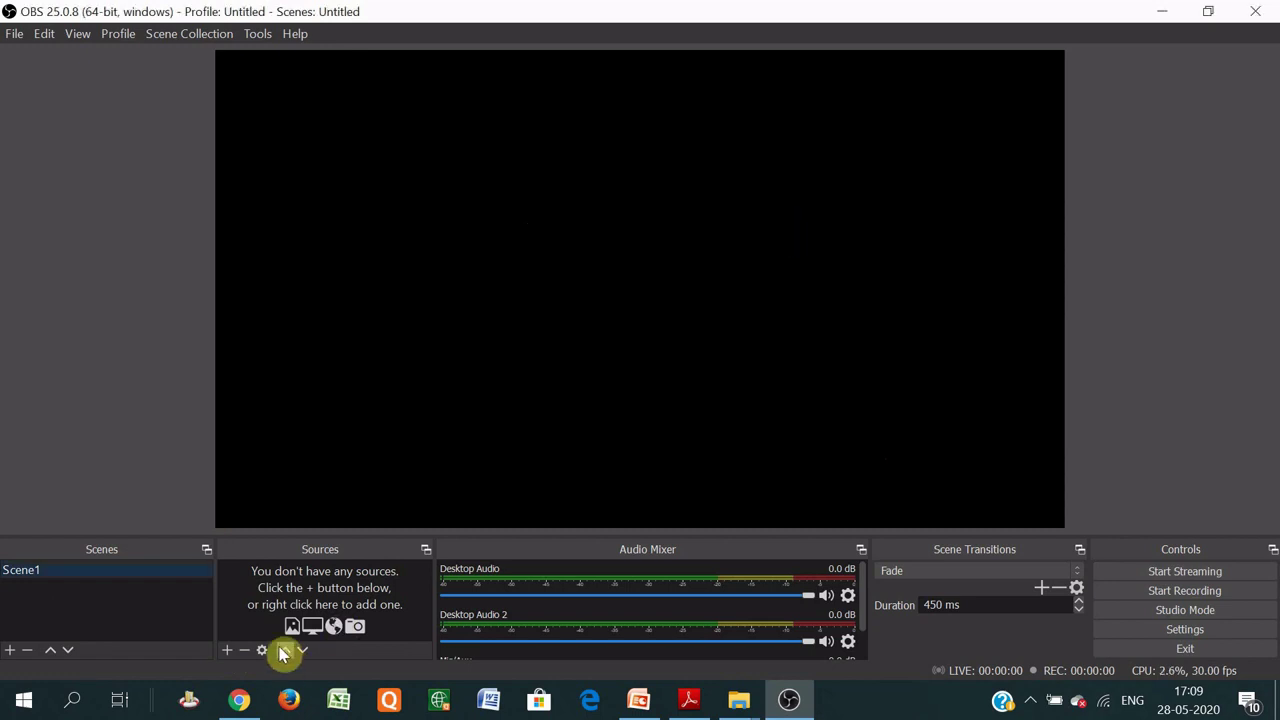
- Add a new Image source to Scene1 using the CaptureOBSLIVE.JPG file from the Desktop folder
left_click(228, 651)
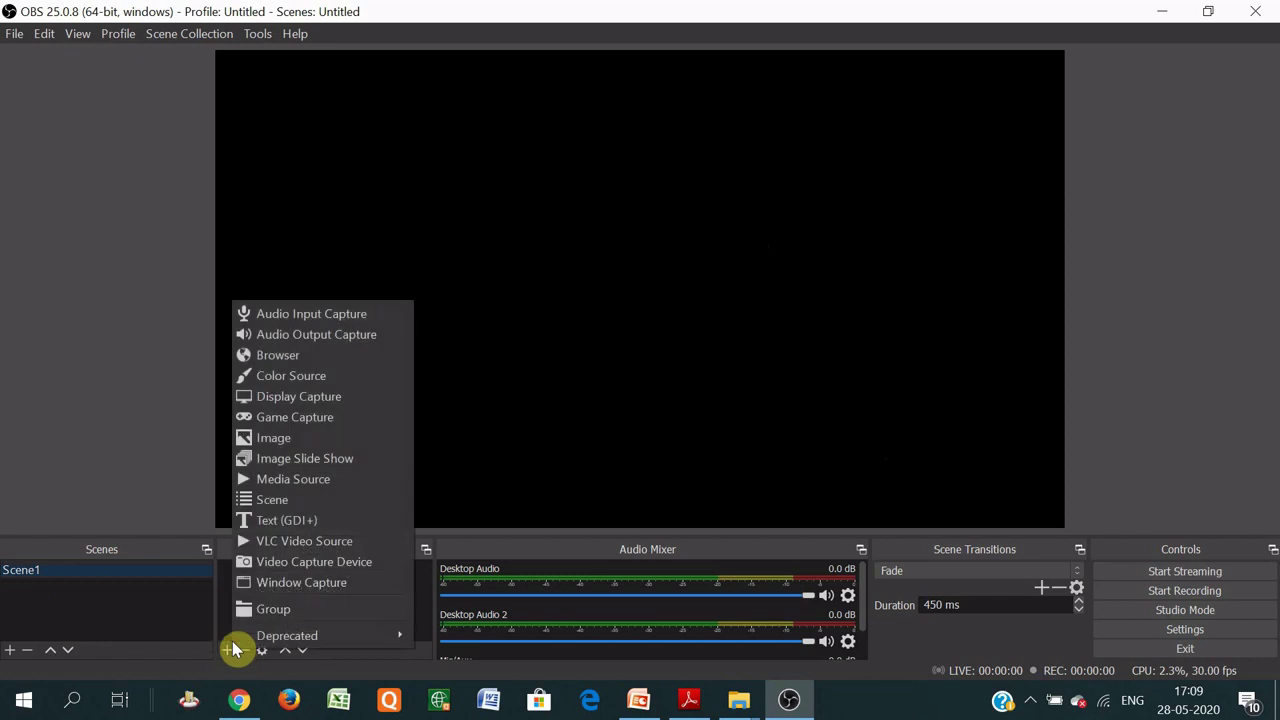
left_click(302, 447)
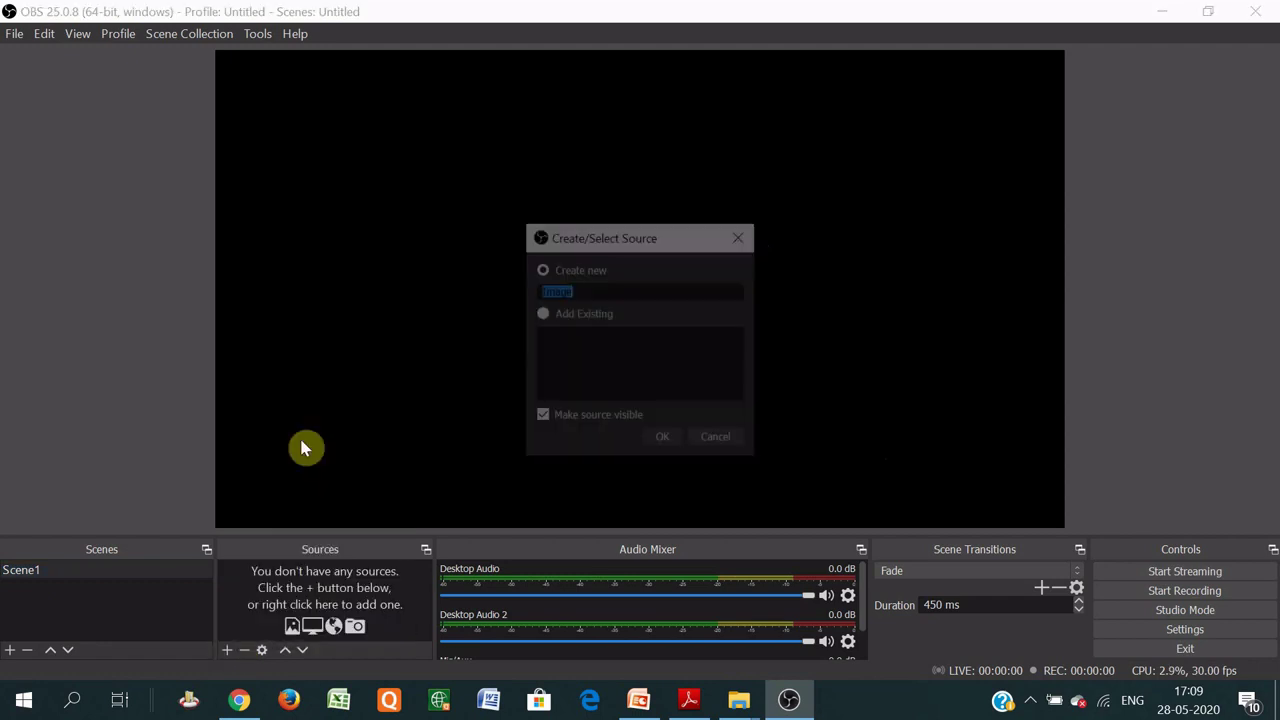
left_click(676, 442)
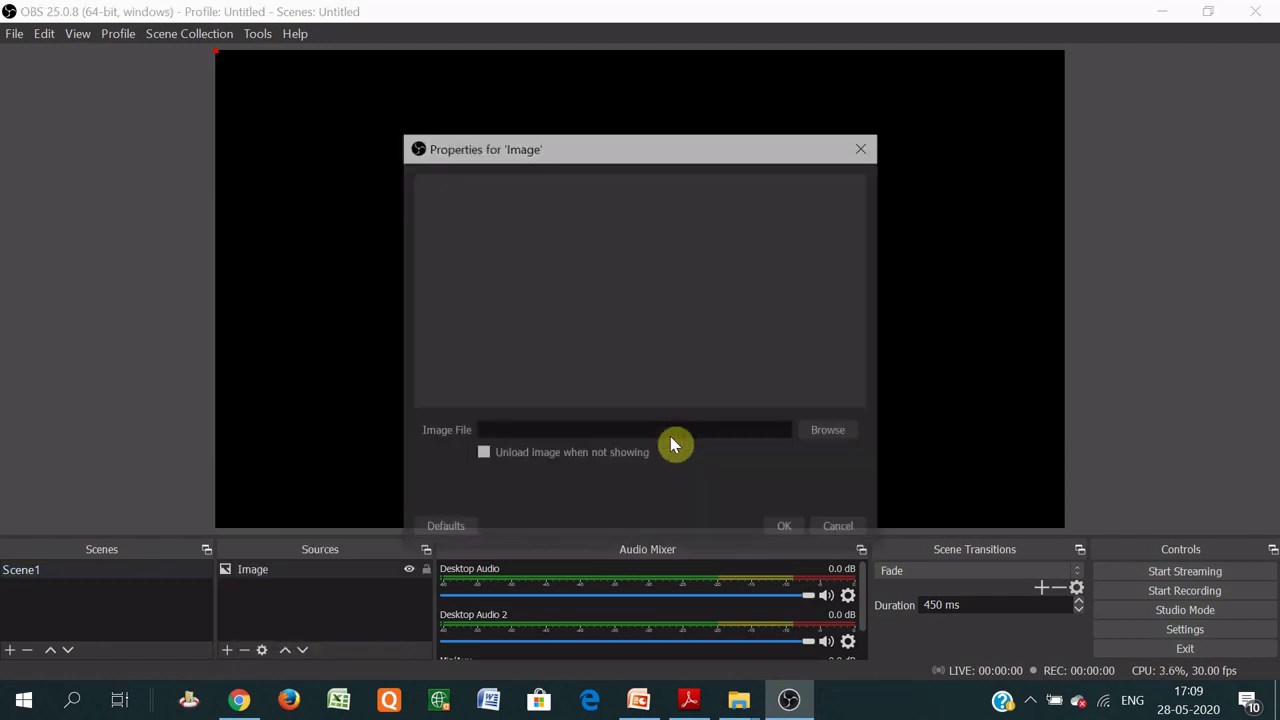
left_click(829, 440)
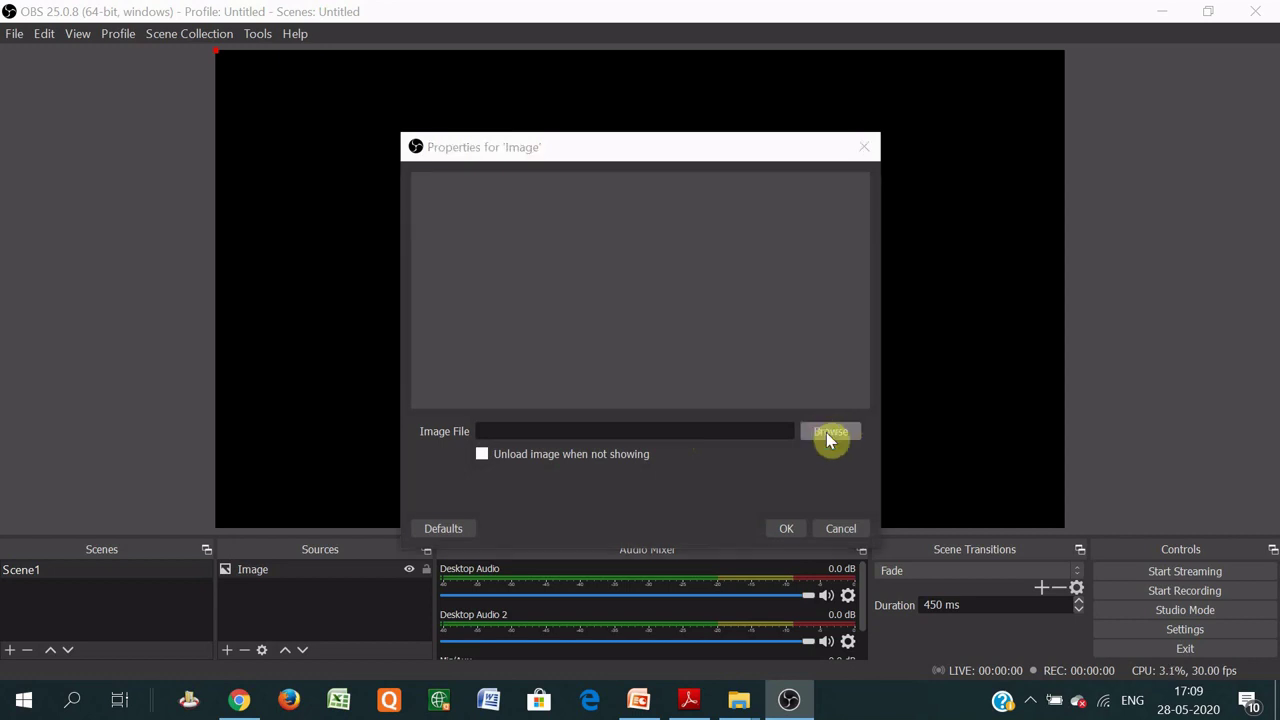
left_click(829, 438)
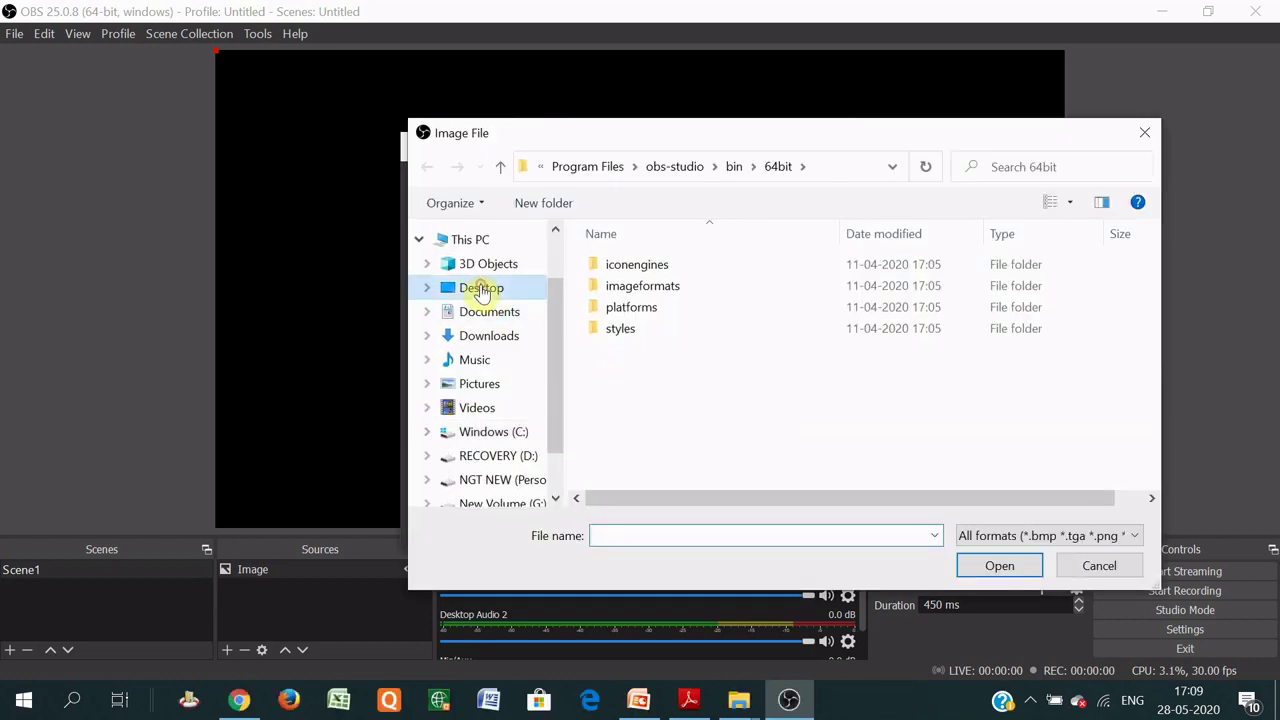
left_click(481, 289)
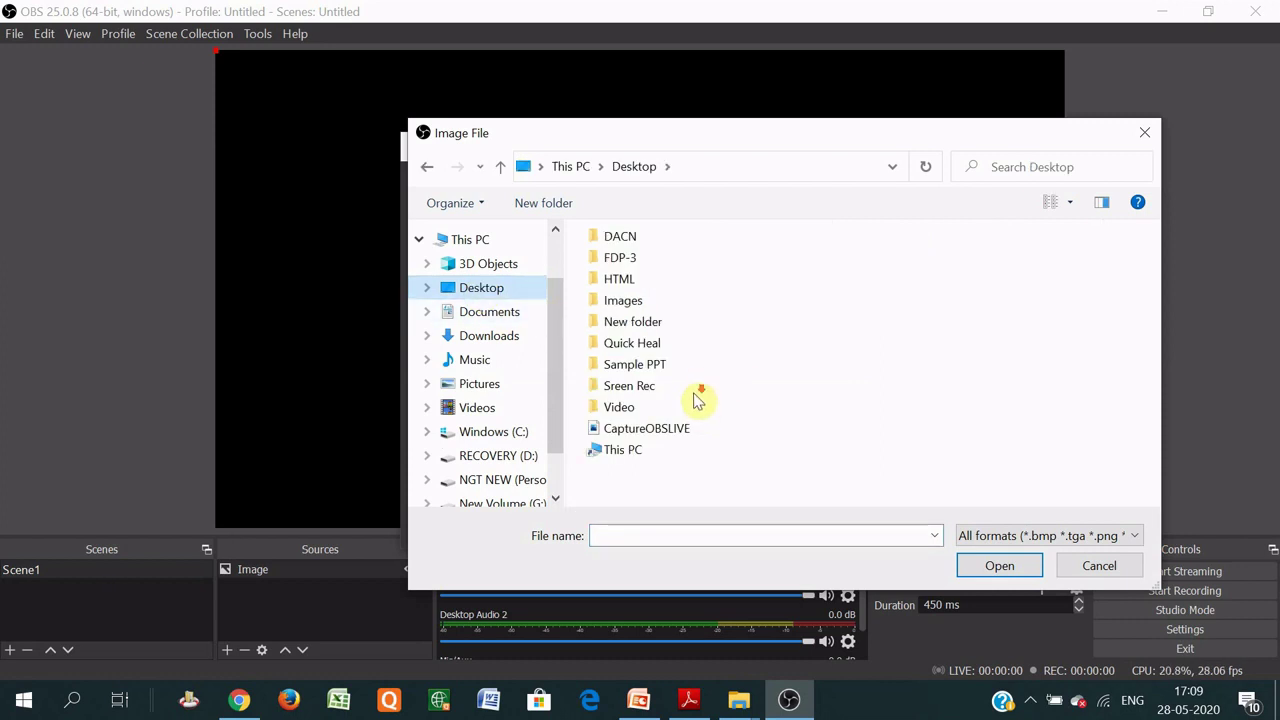
double_click(677, 429)
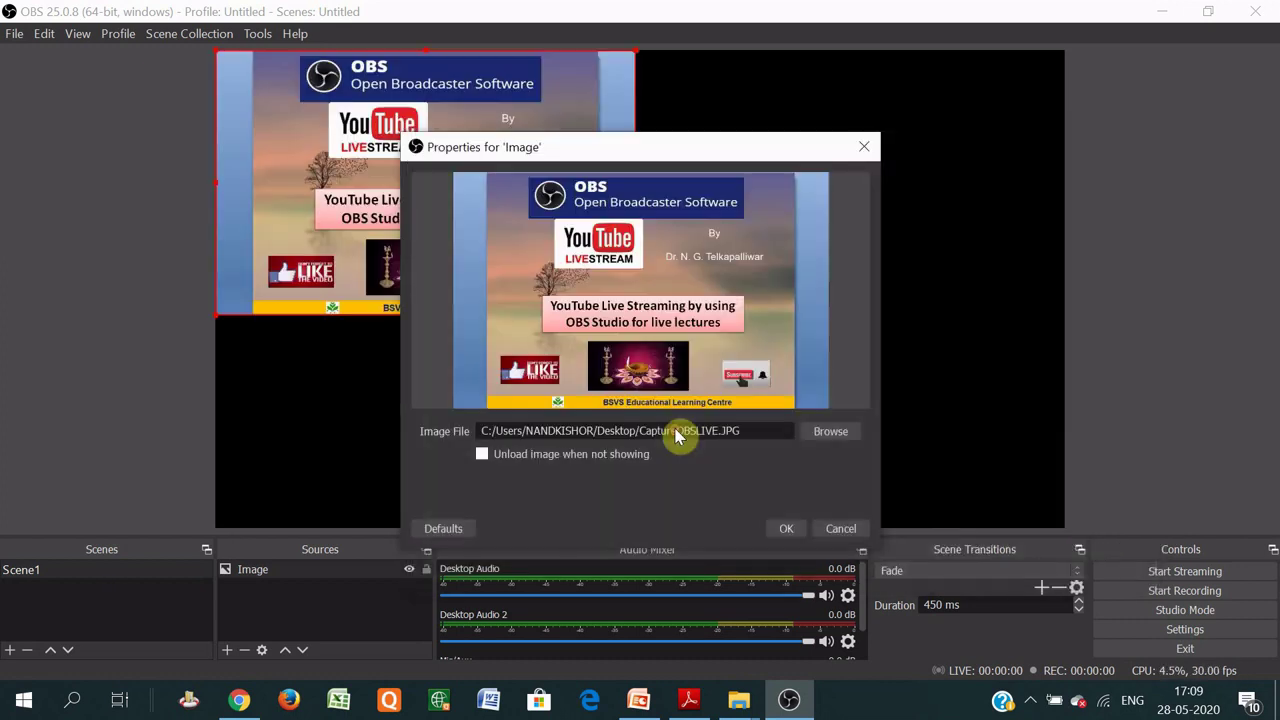
left_click(789, 528)
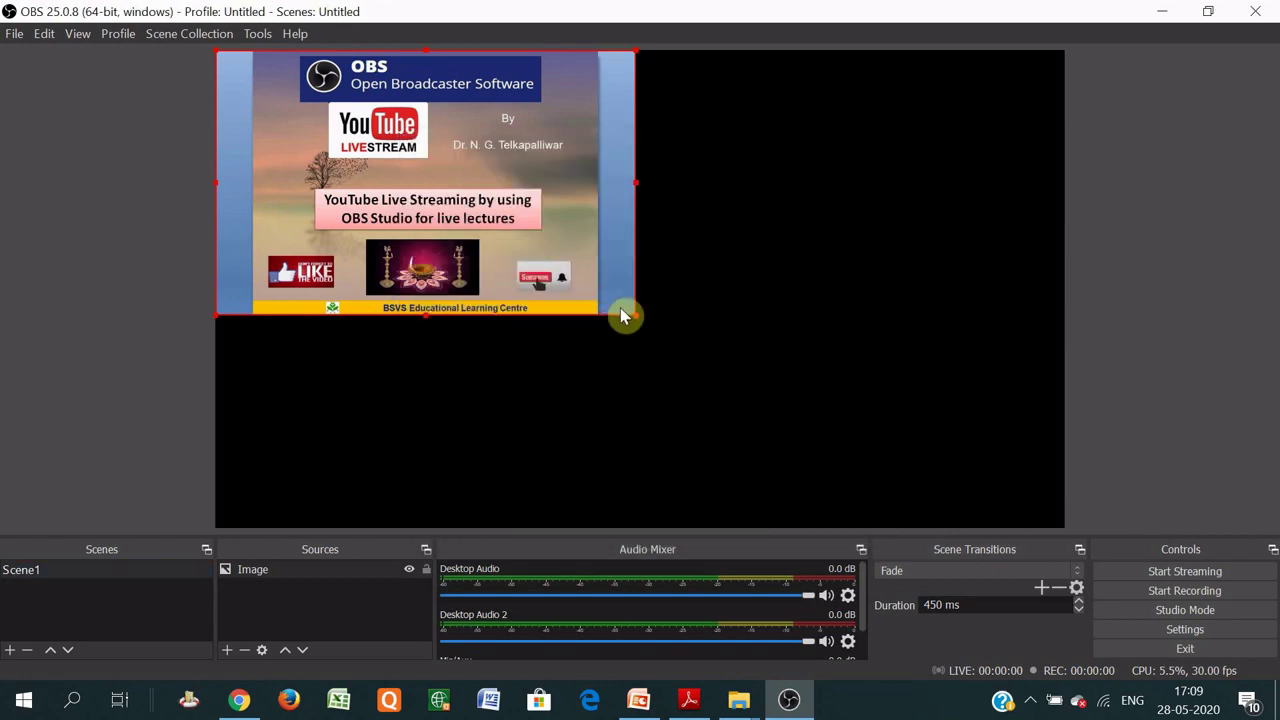
- Enlarge and reposition the title image in the preview, and apply Stretch to screen so it fills the canvas
left_click_drag(638, 318, 959, 485)
left_click_drag(849, 357, 895, 352)
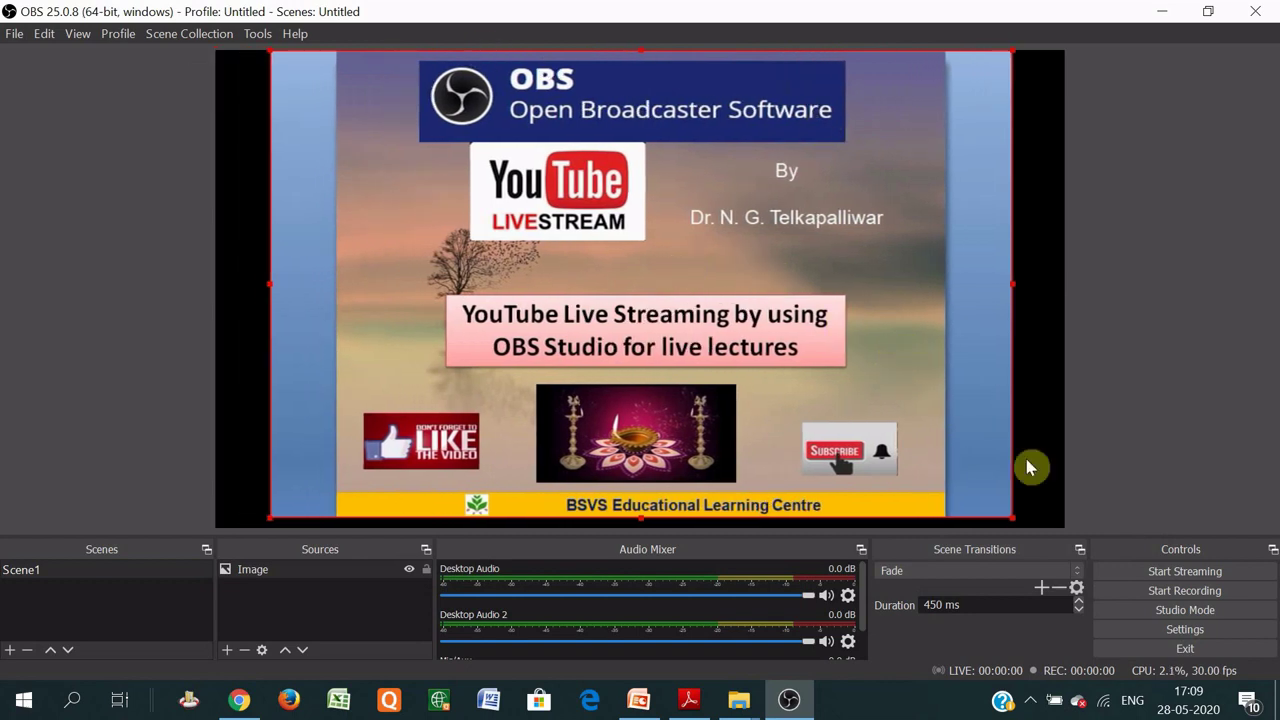
right_click(642, 252)
left_click(613, 252)
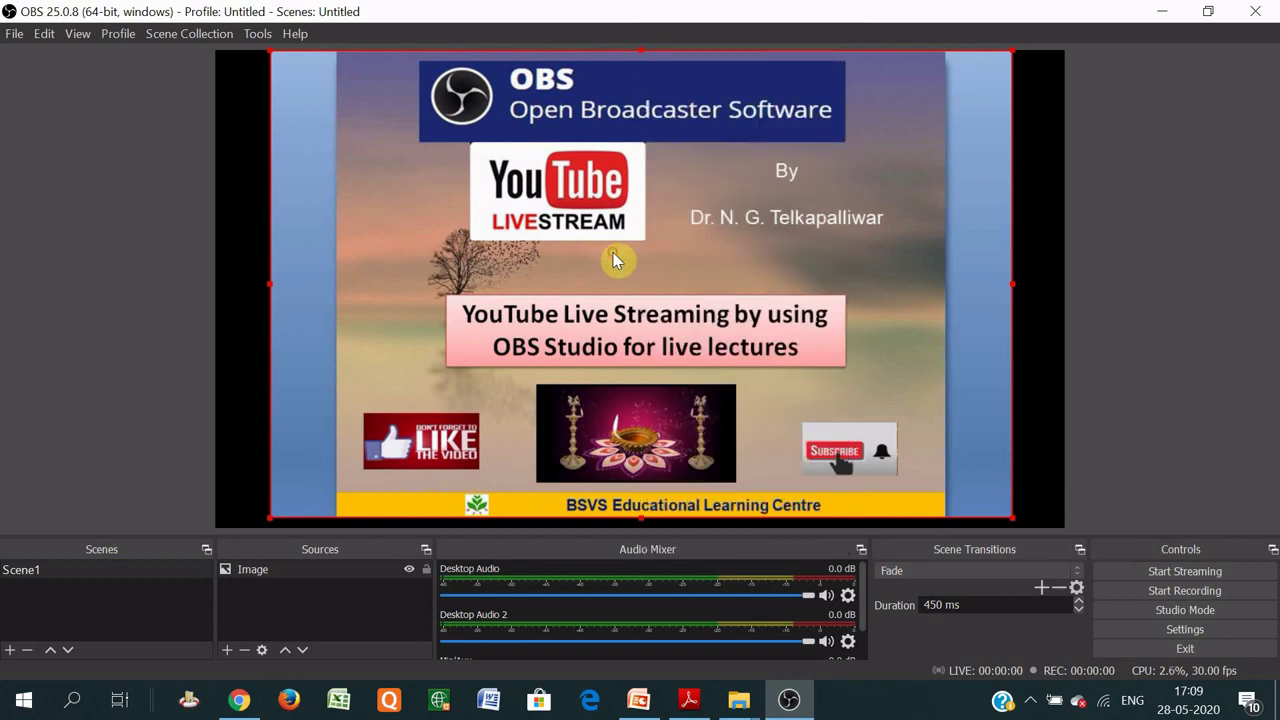
right_click(614, 259)
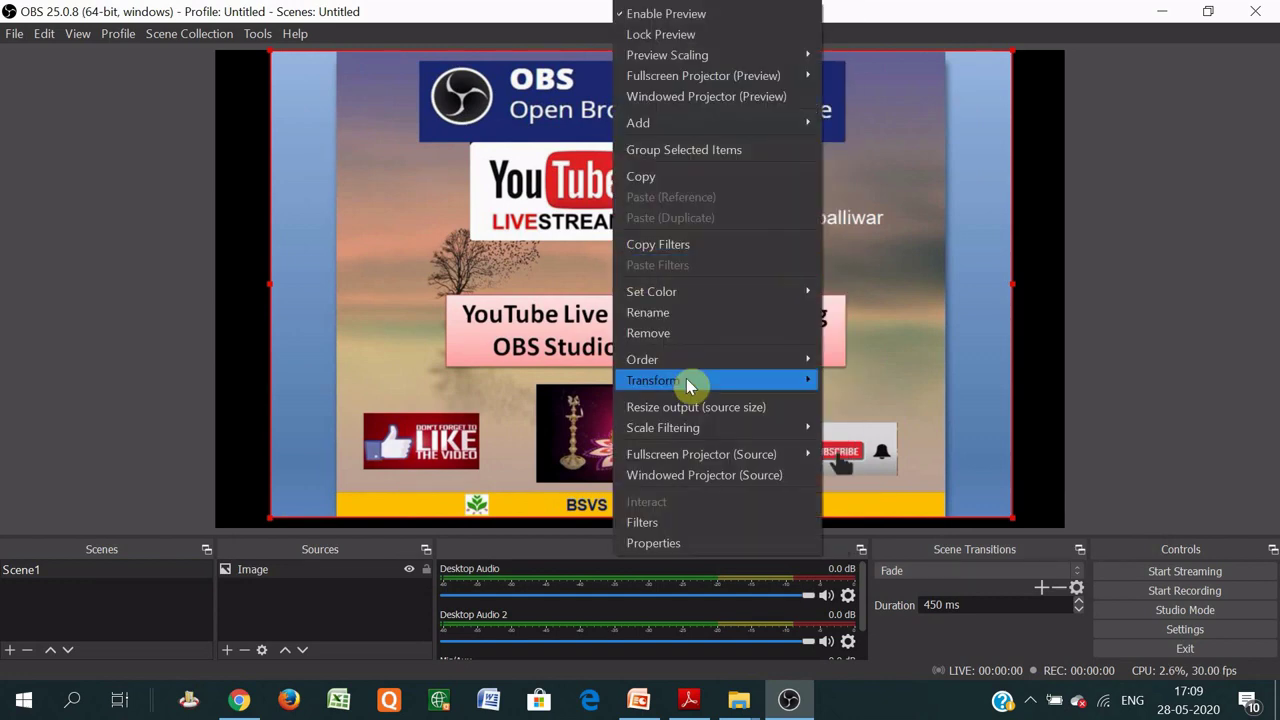
mouse_move(686, 380)
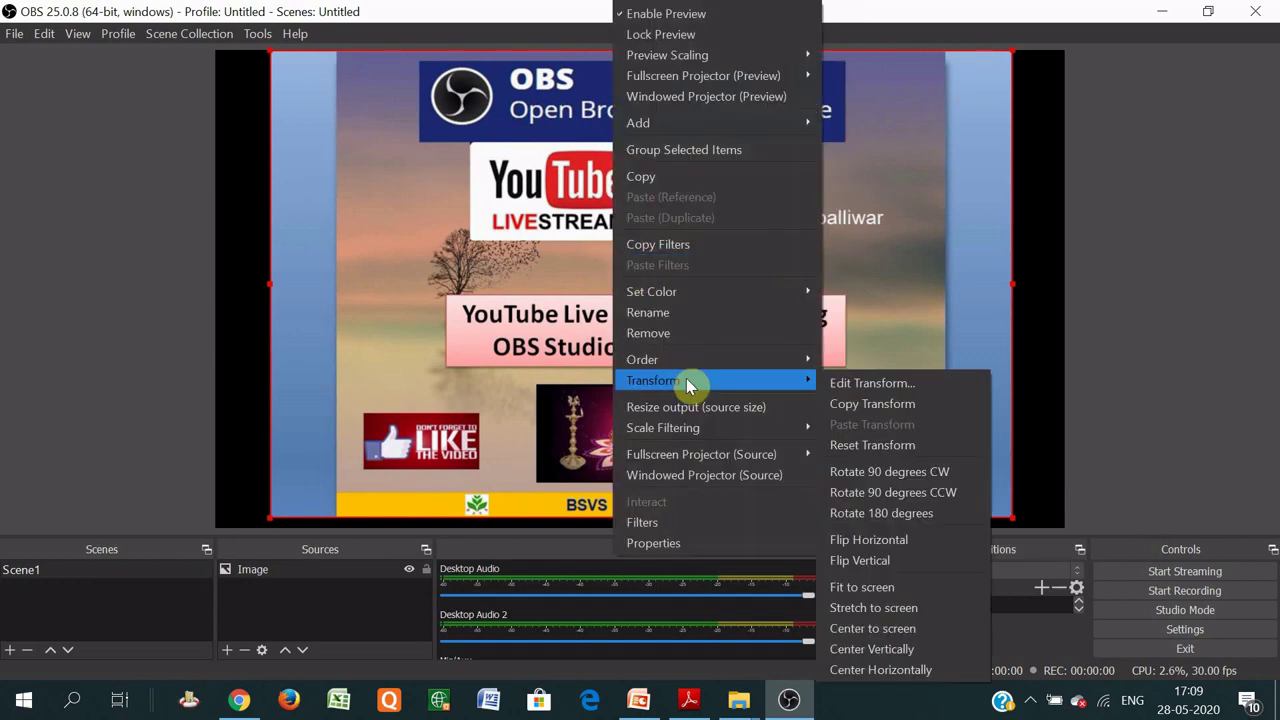
left_click(903, 612)
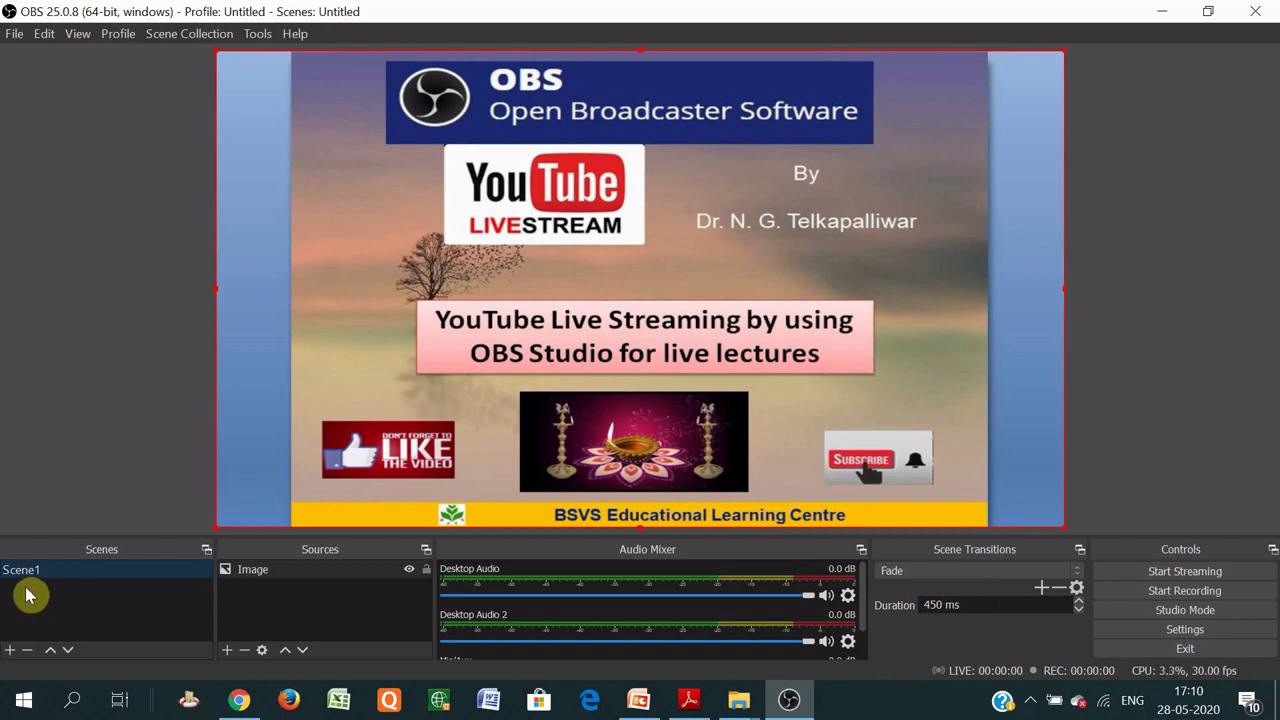
- Add a new scene named Scene 2
left_click(9, 651)
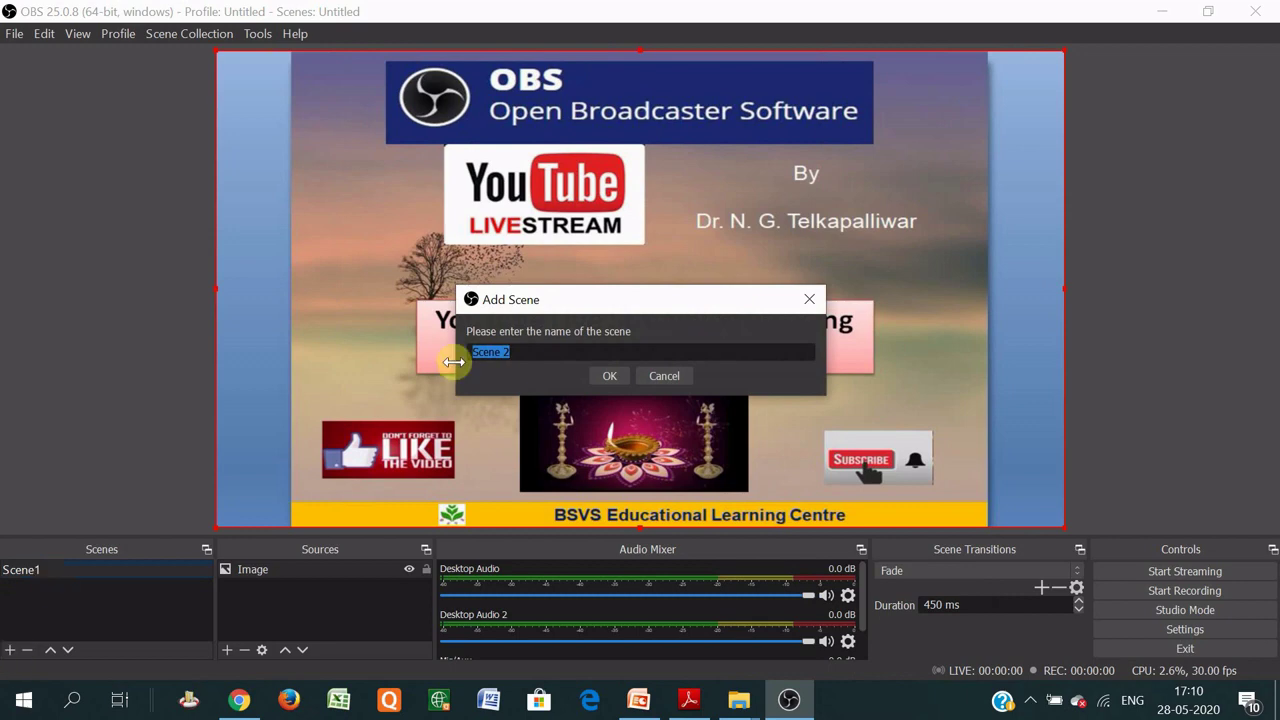
left_click(607, 379)
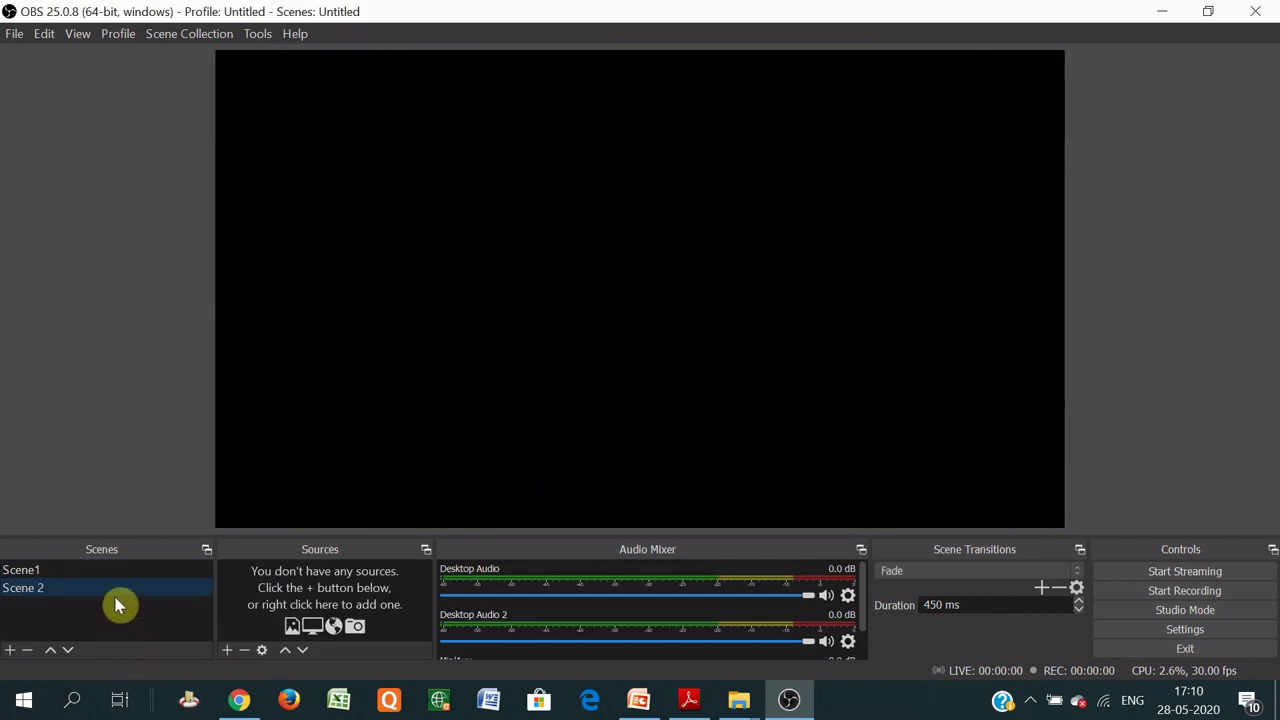
- Add a new Media Source to Scene 2 using the local file TestmozVideo Final1.avi from the Desktop folder
left_click(226, 652)
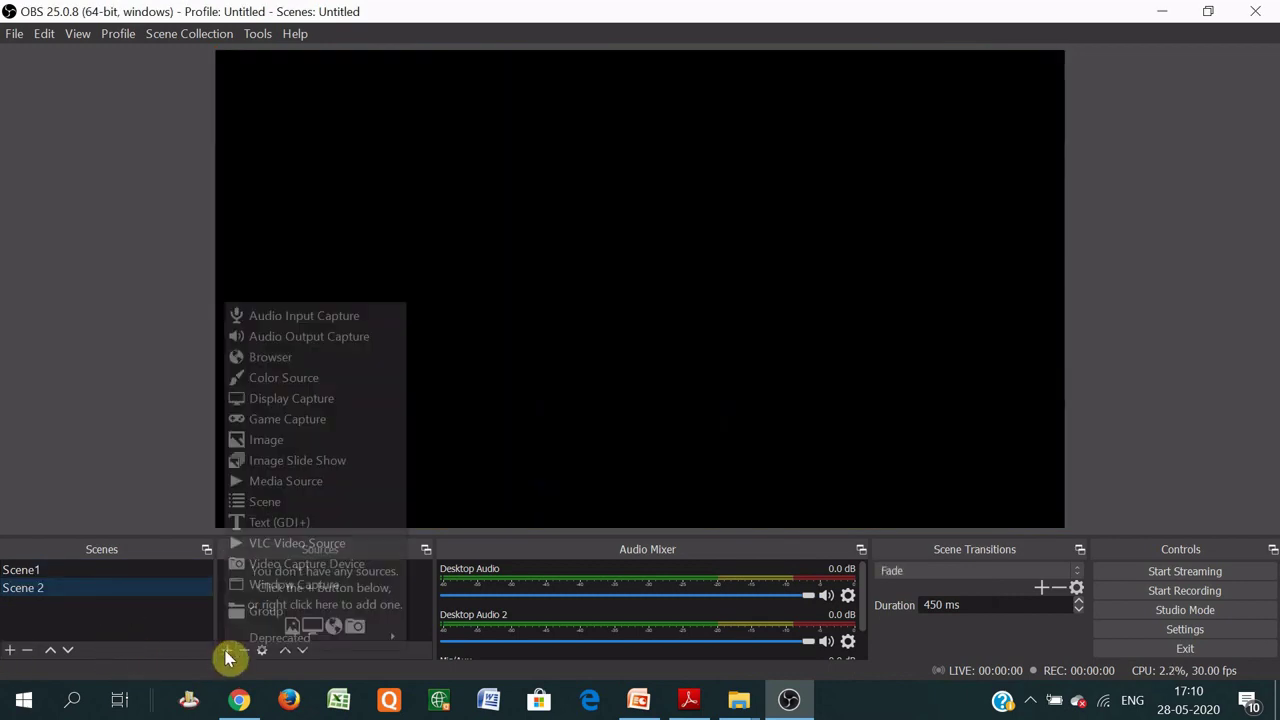
left_click(288, 484)
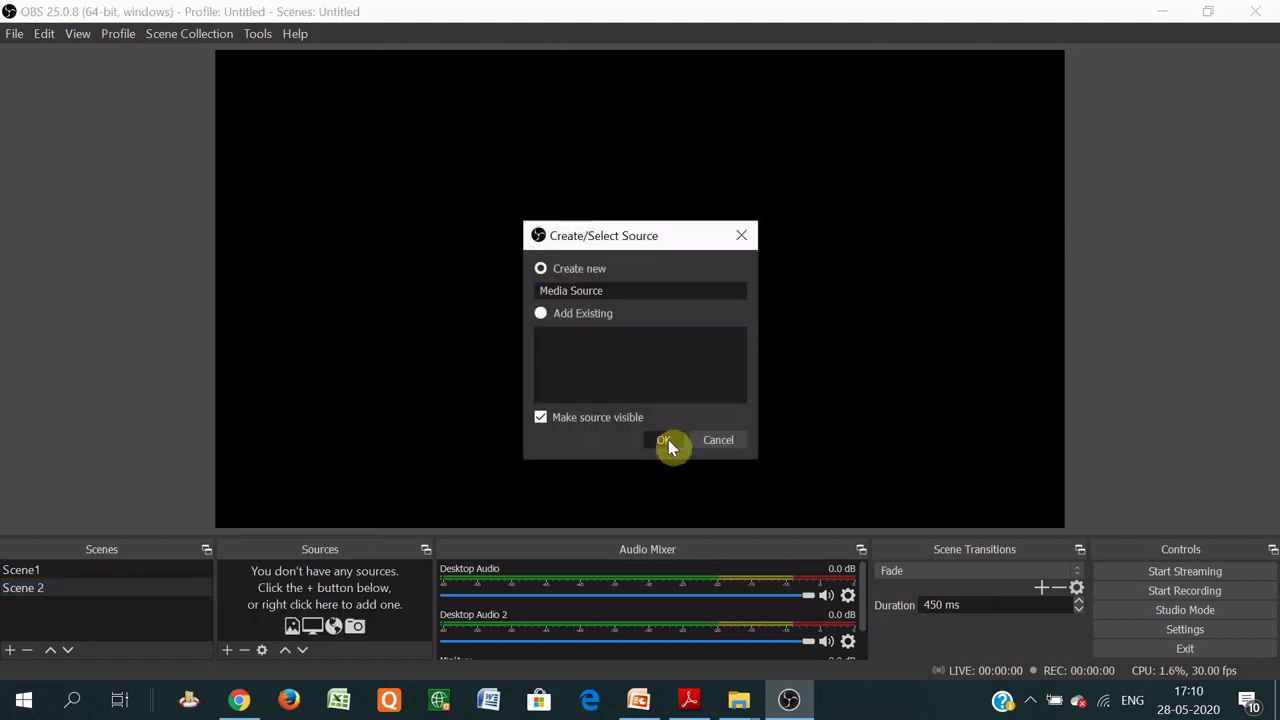
left_click(666, 441)
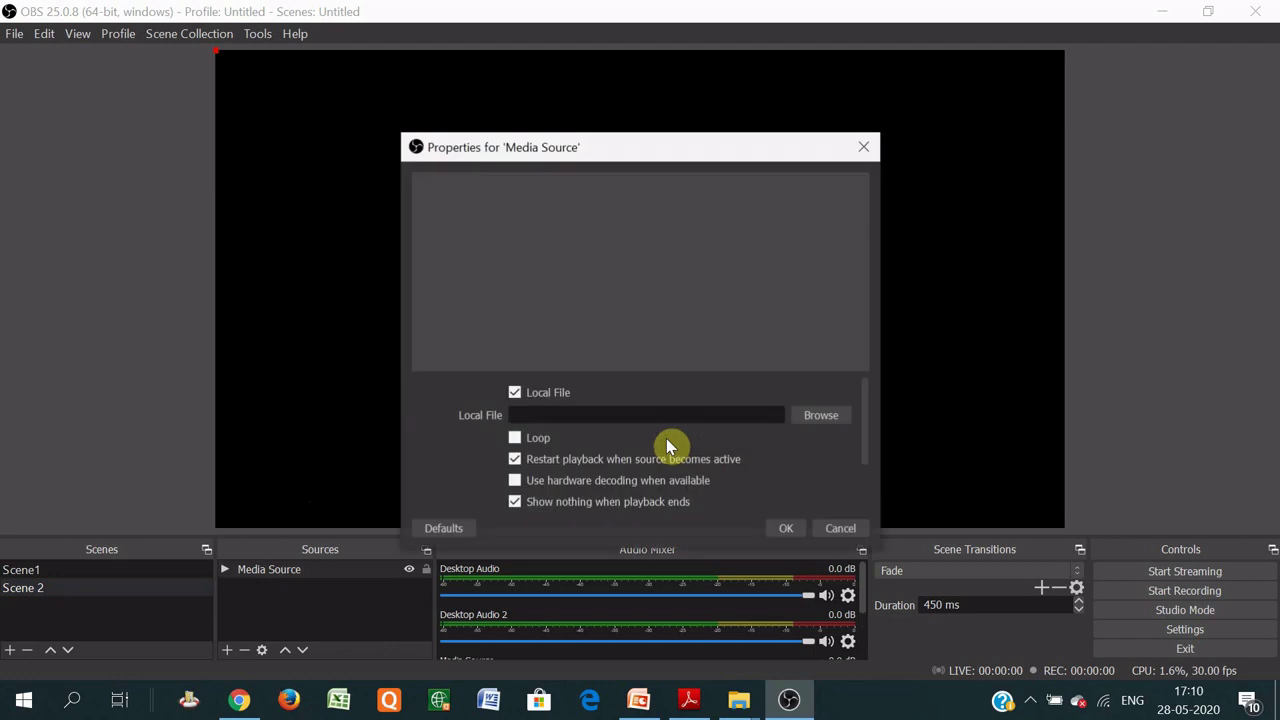
left_click(822, 415)
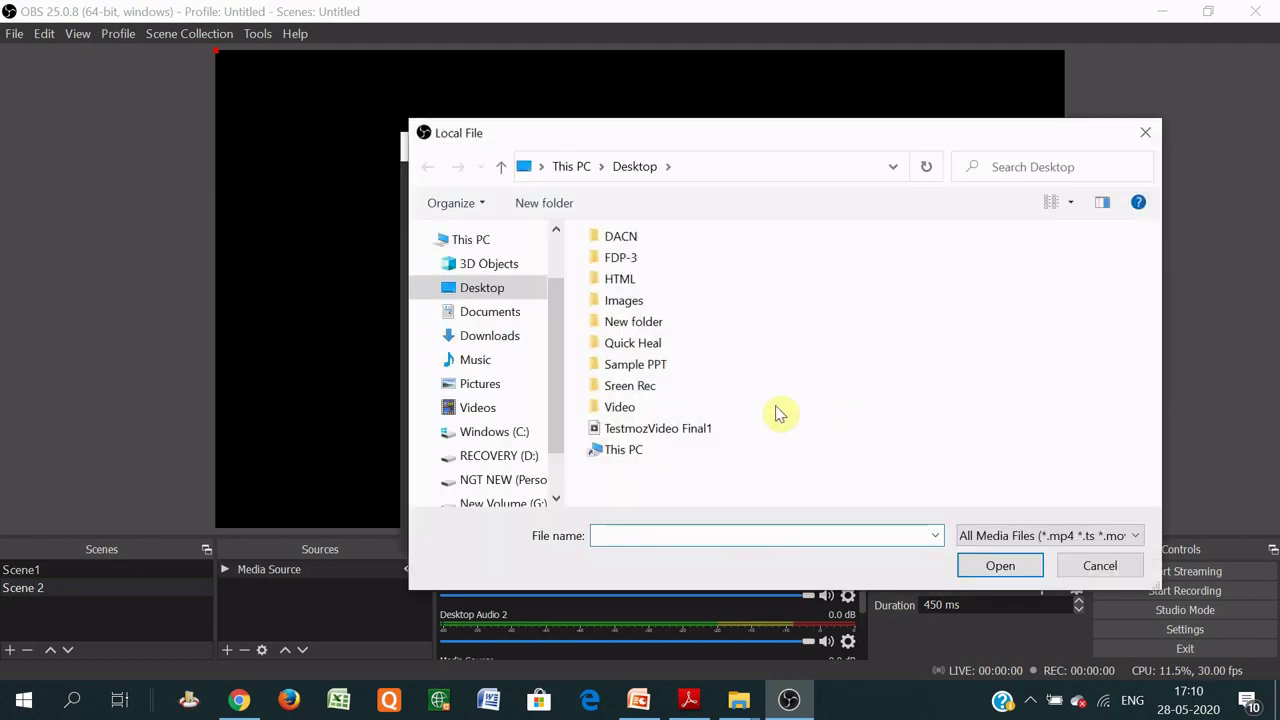
double_click(628, 429)
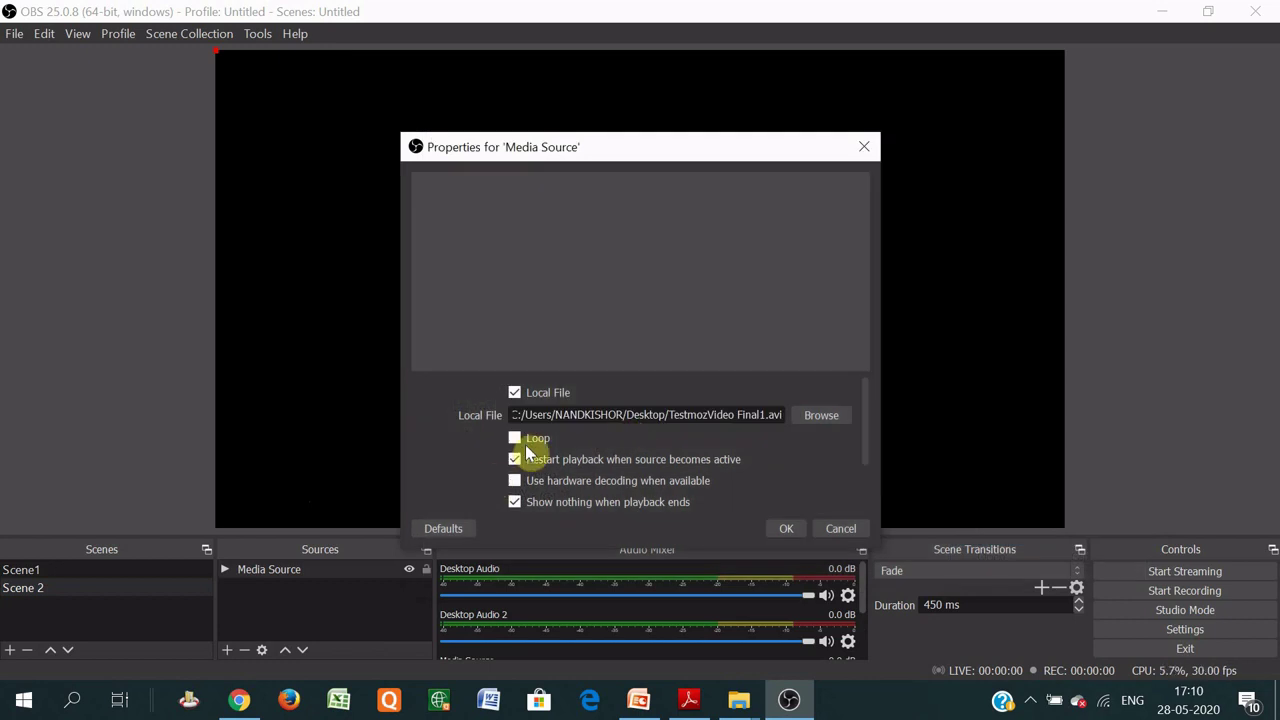
scroll(797, 477, "down", 2)
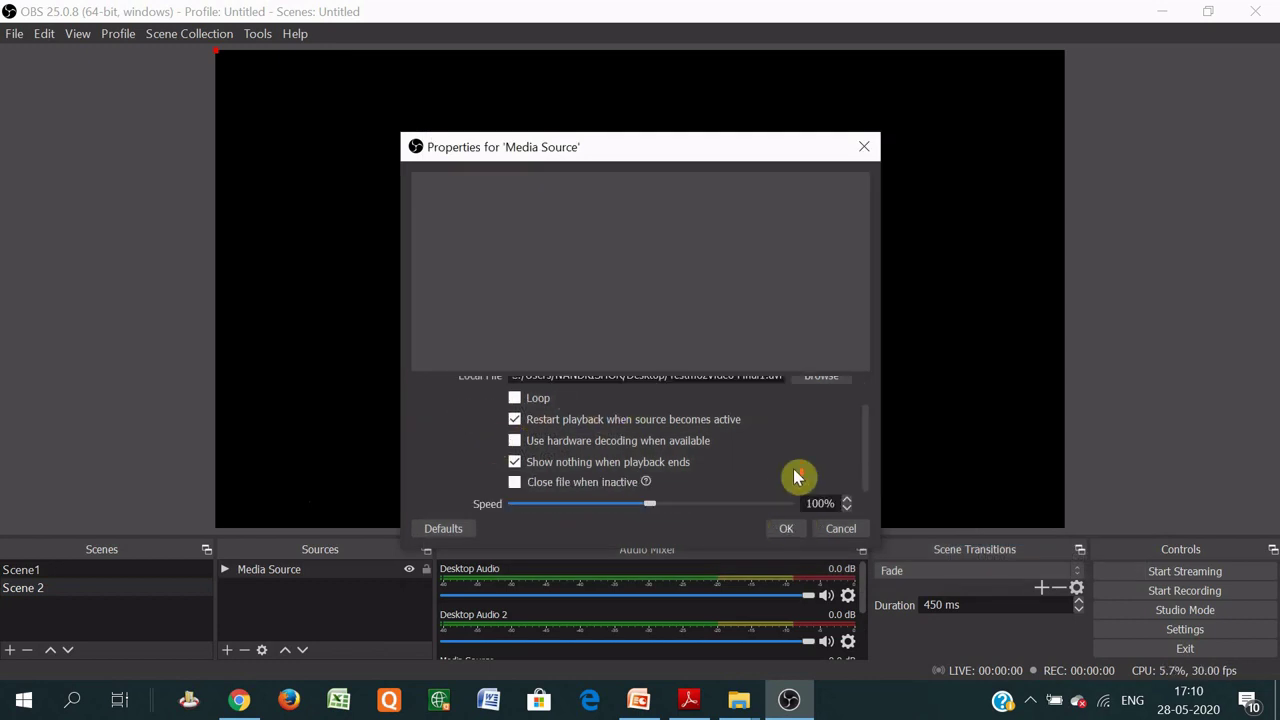
scroll(797, 477, "down", 2)
left_click(785, 528)
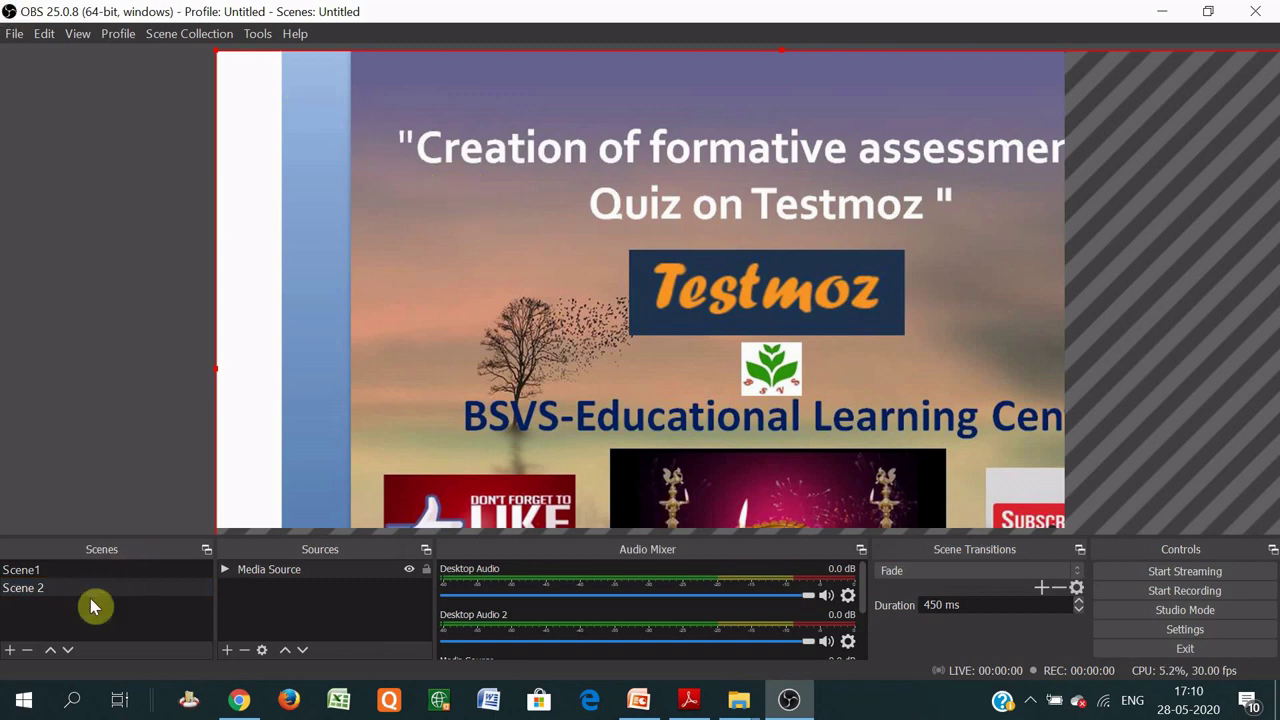
- Resize and reposition the Testmoz video in the Scene 2 preview so it fills the whole canvas
left_click_drag(221, 60, 680, 343)
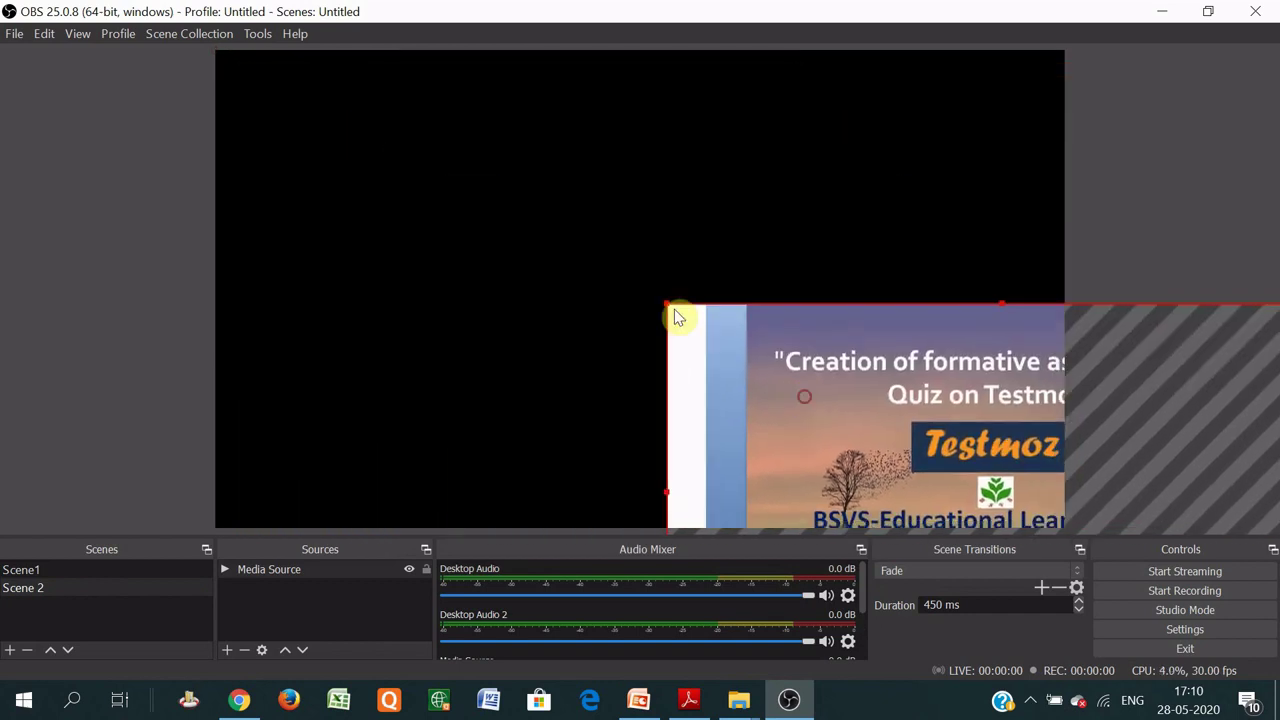
left_click_drag(810, 404, 340, 143)
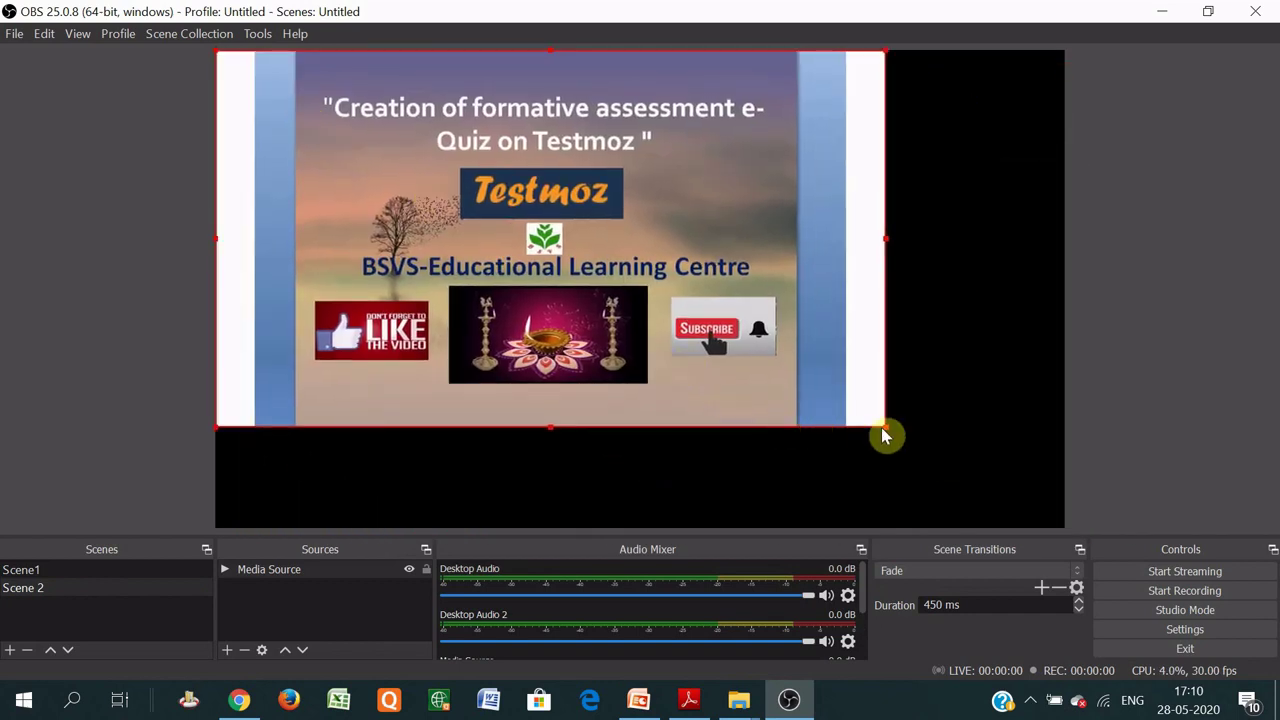
left_click_drag(885, 432, 993, 537)
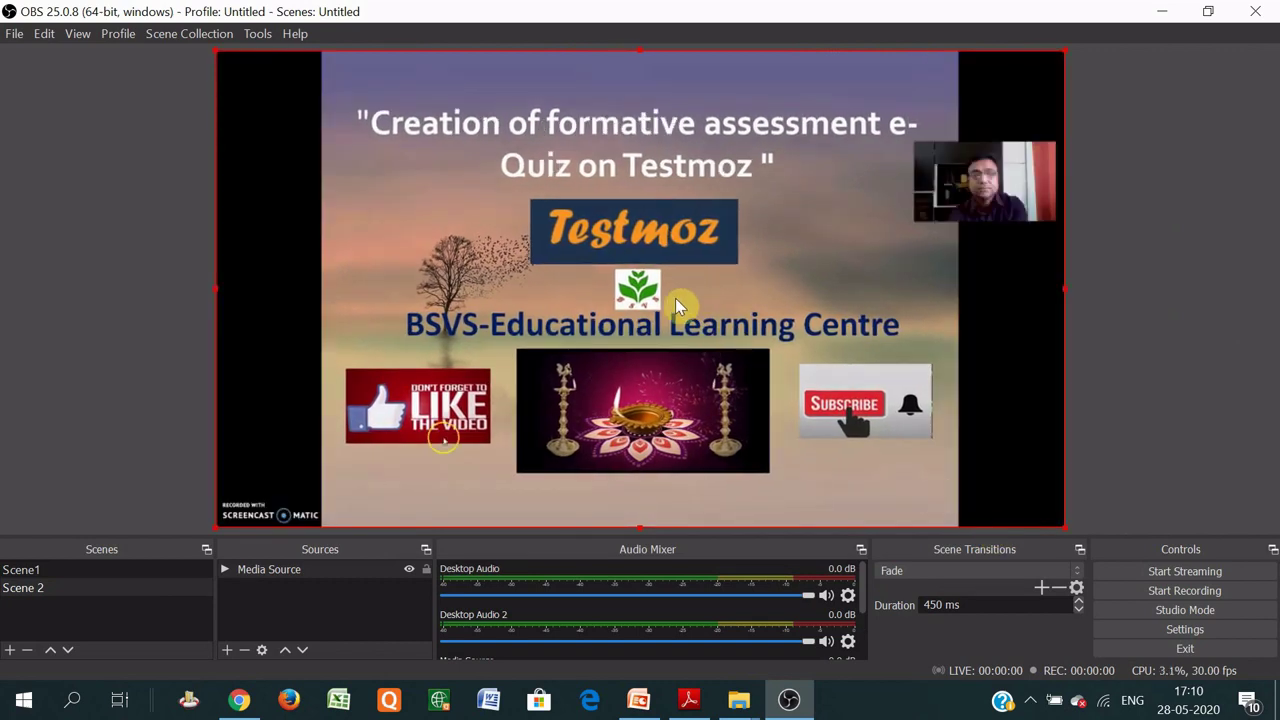
- Check Scene1, and add a new scene named Scene 3
left_click(30, 570)
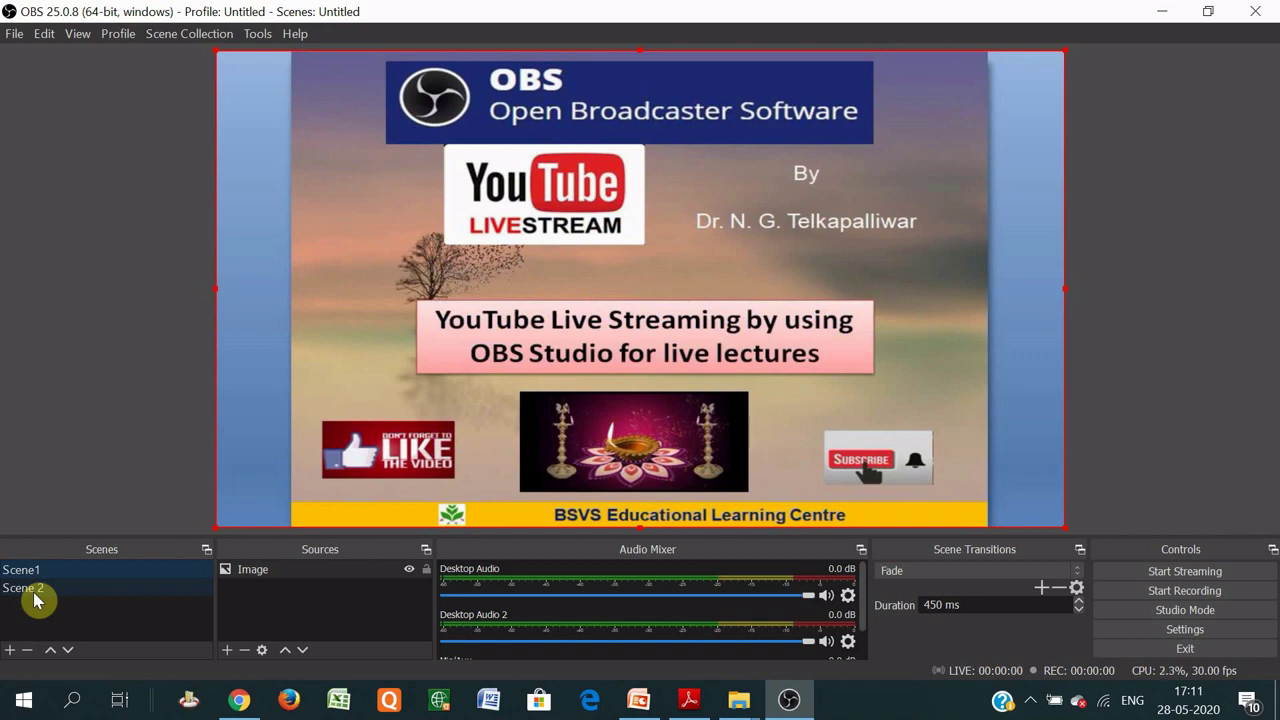
left_click(12, 651)
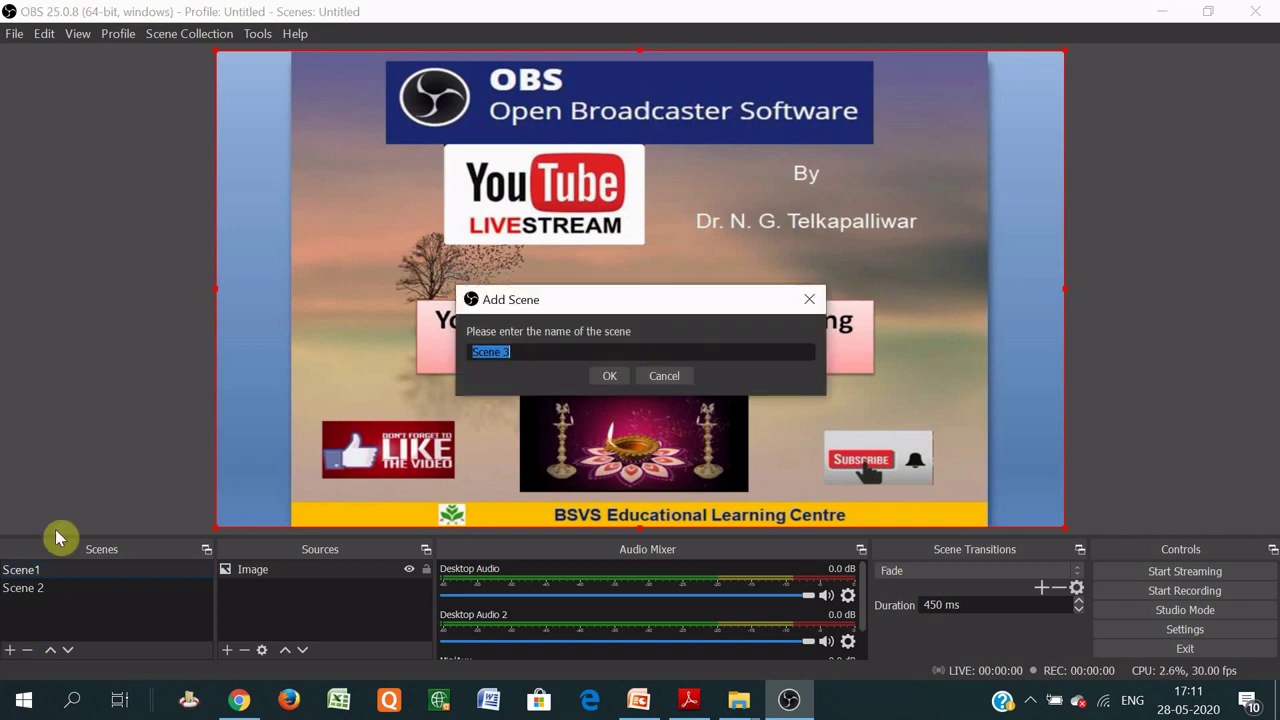
left_click(613, 376)
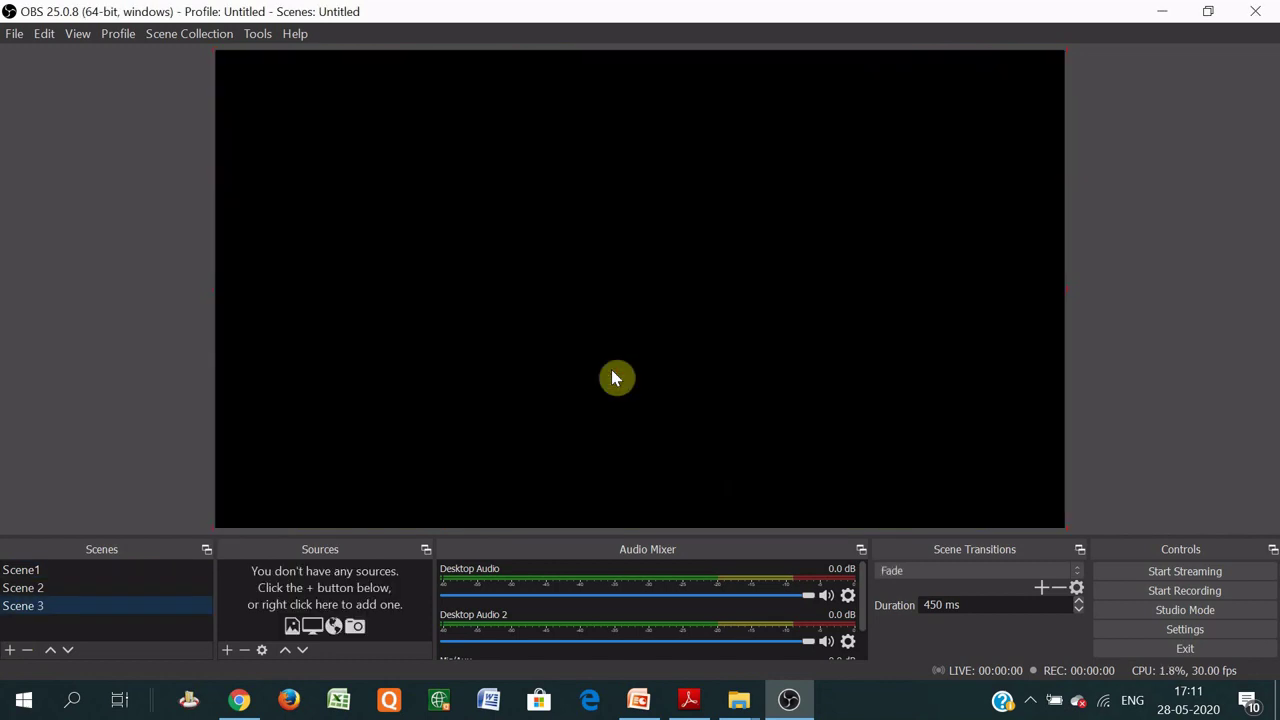
- Add a new Image source to Scene 3 using Capture Thank you.JPG from the FDP-3 folder on the Desktop
left_click(229, 650)
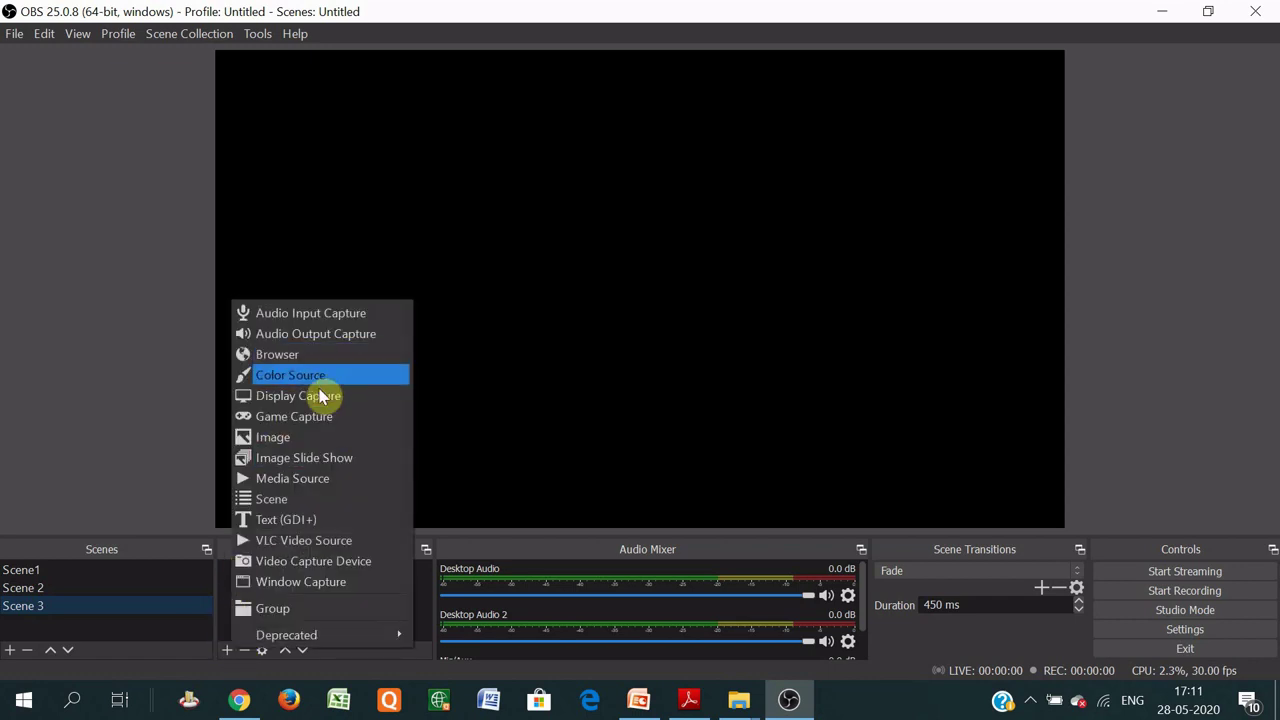
left_click(312, 447)
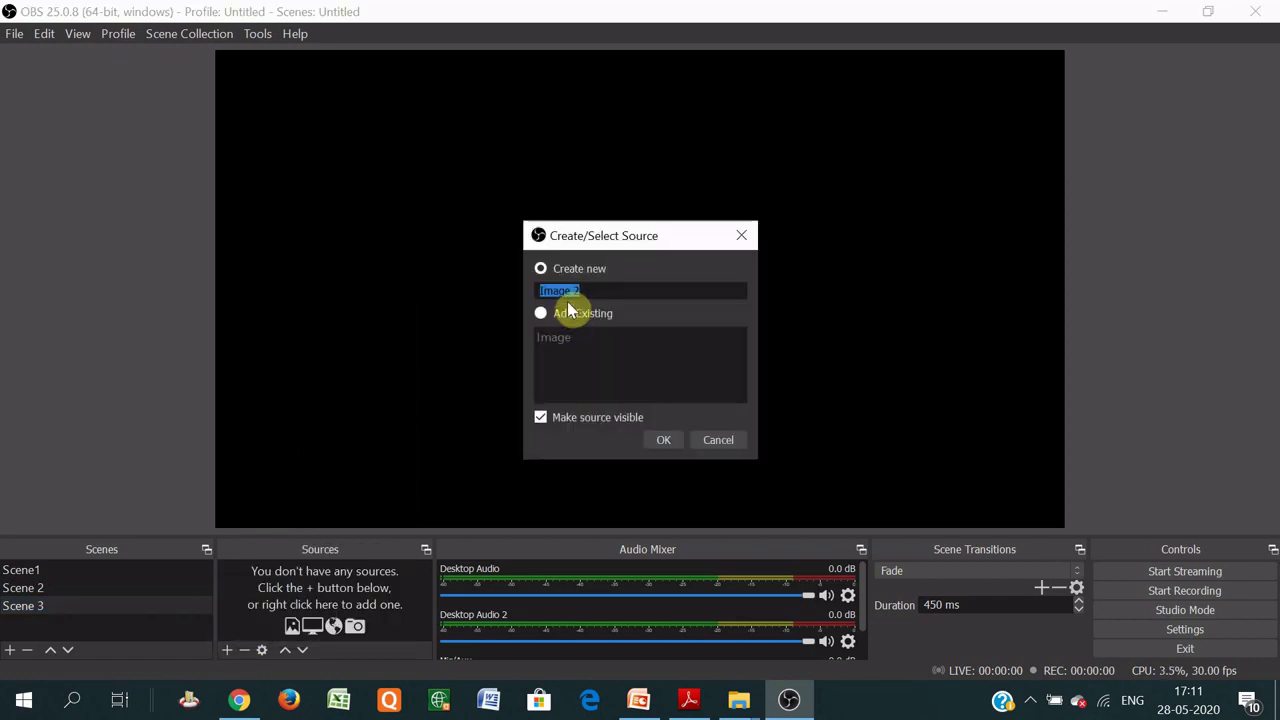
left_click(665, 441)
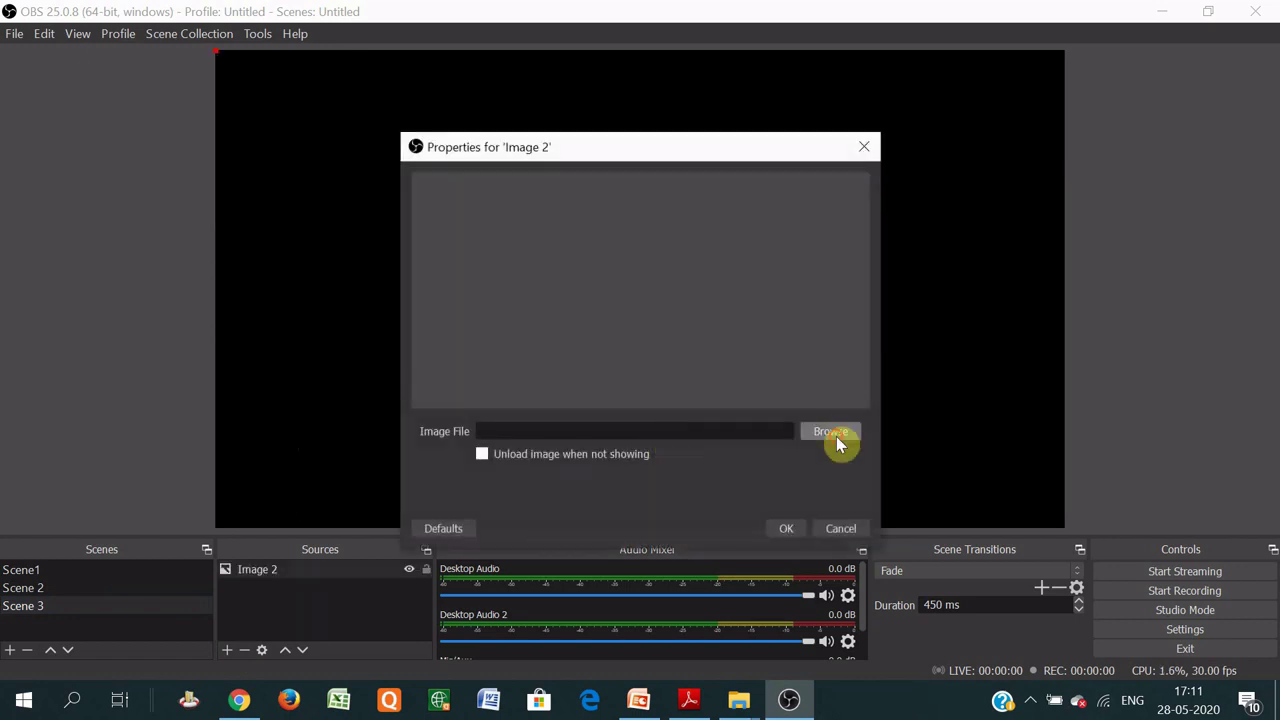
left_click(836, 437)
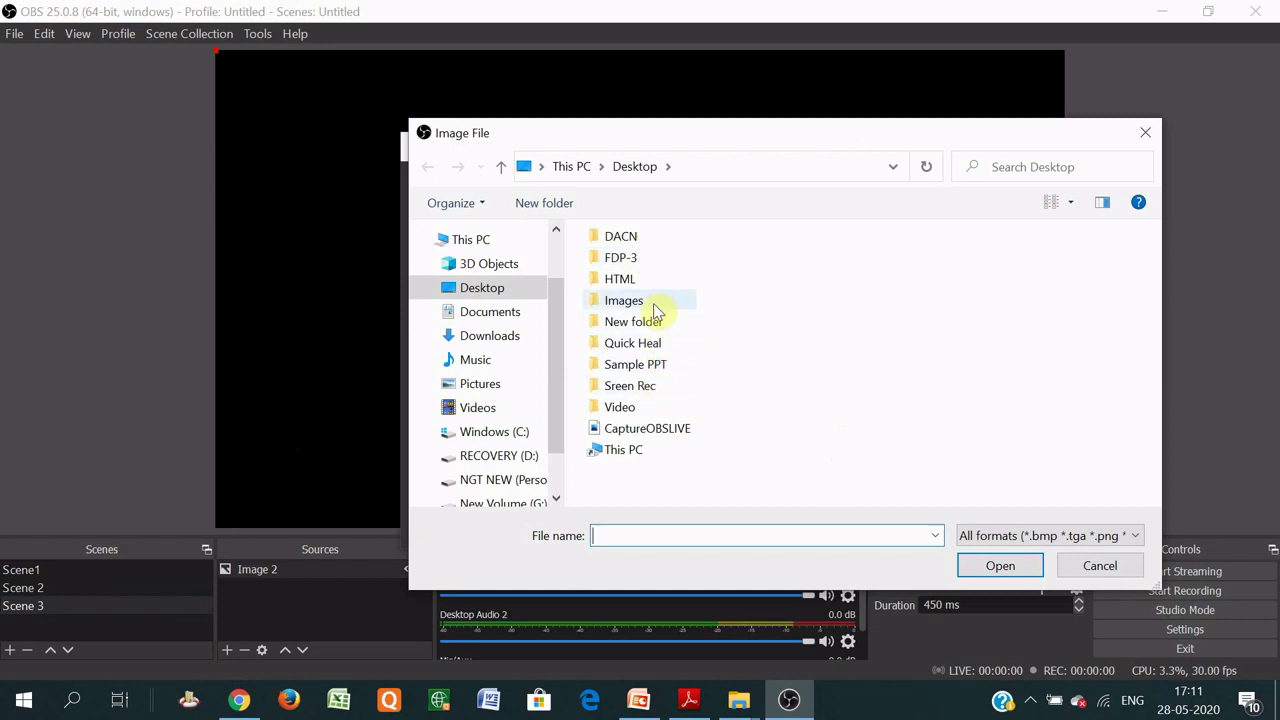
double_click(640, 258)
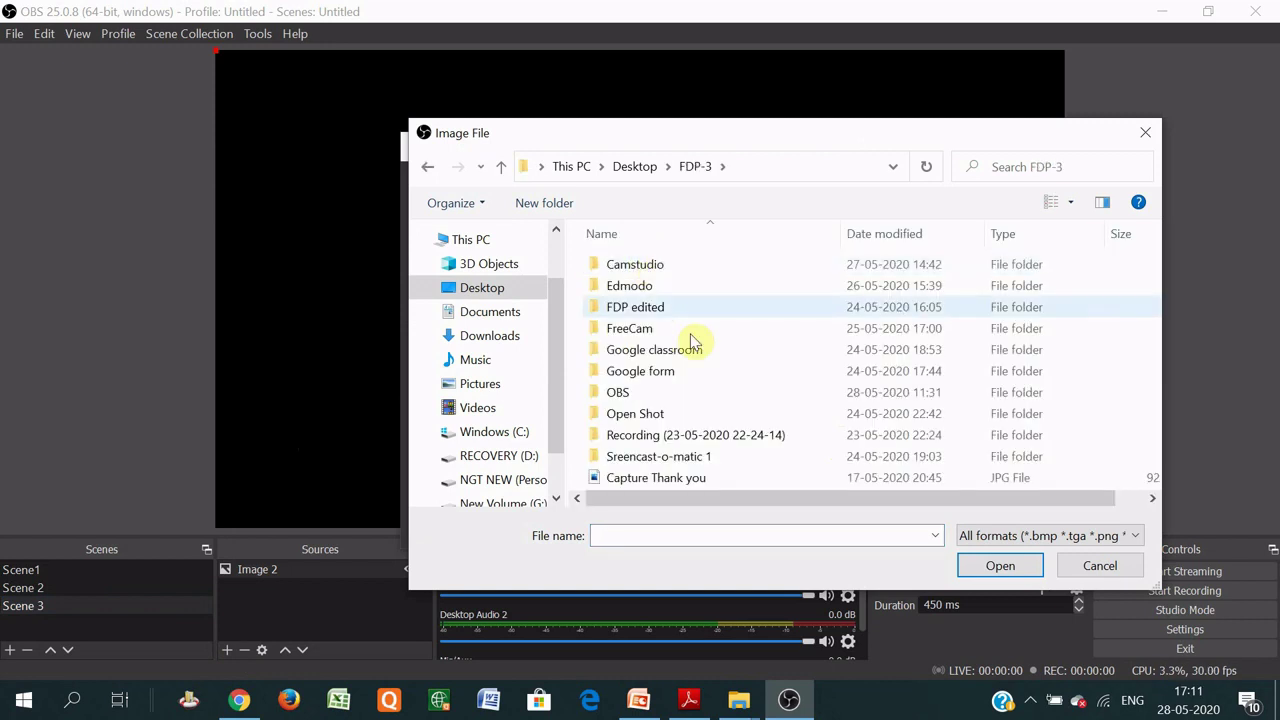
left_click(670, 482)
double_click(670, 482)
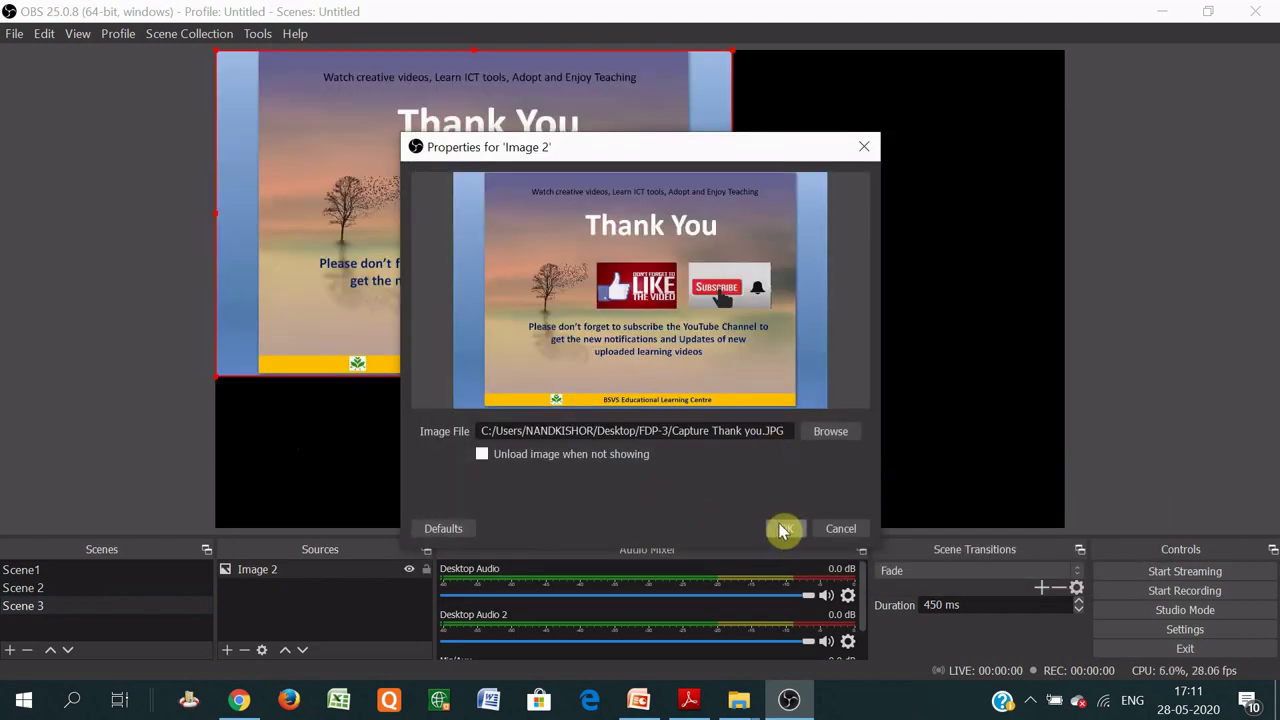
left_click(785, 529)
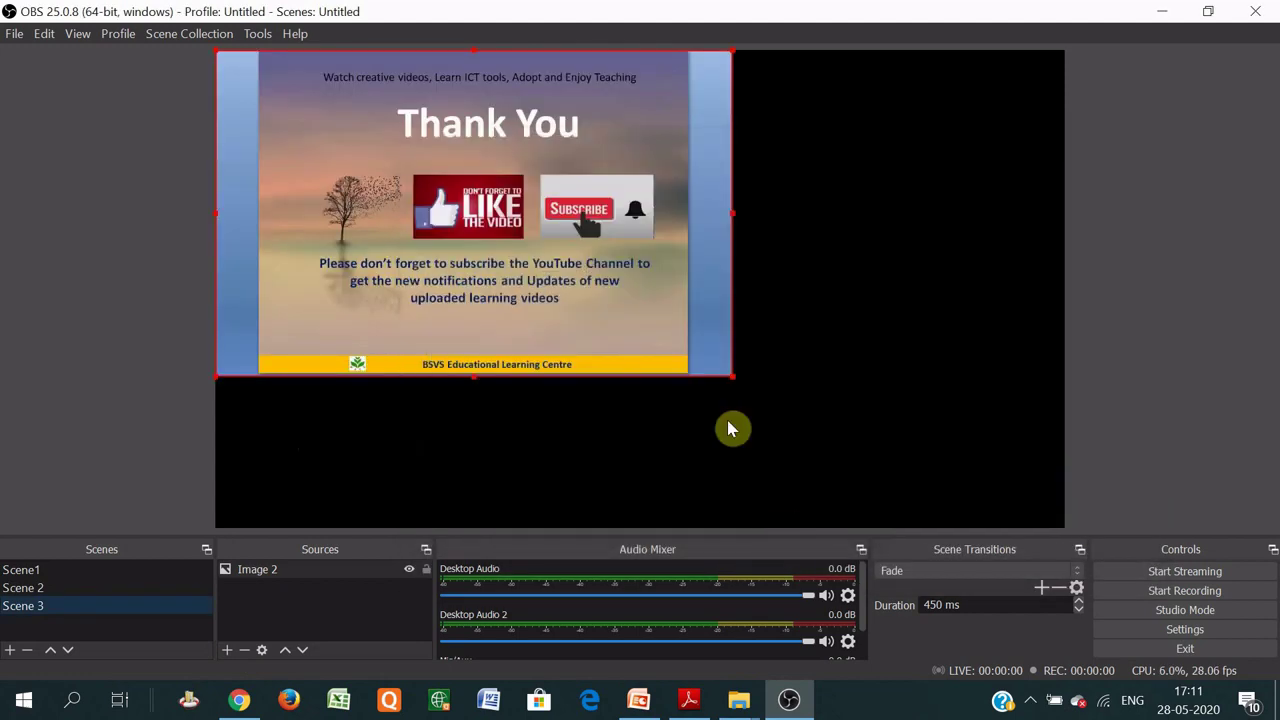
- Enlarge the Thank You image to the canvas height and apply Stretch to screen so it fills the canvas
left_click_drag(732, 376, 972, 535)
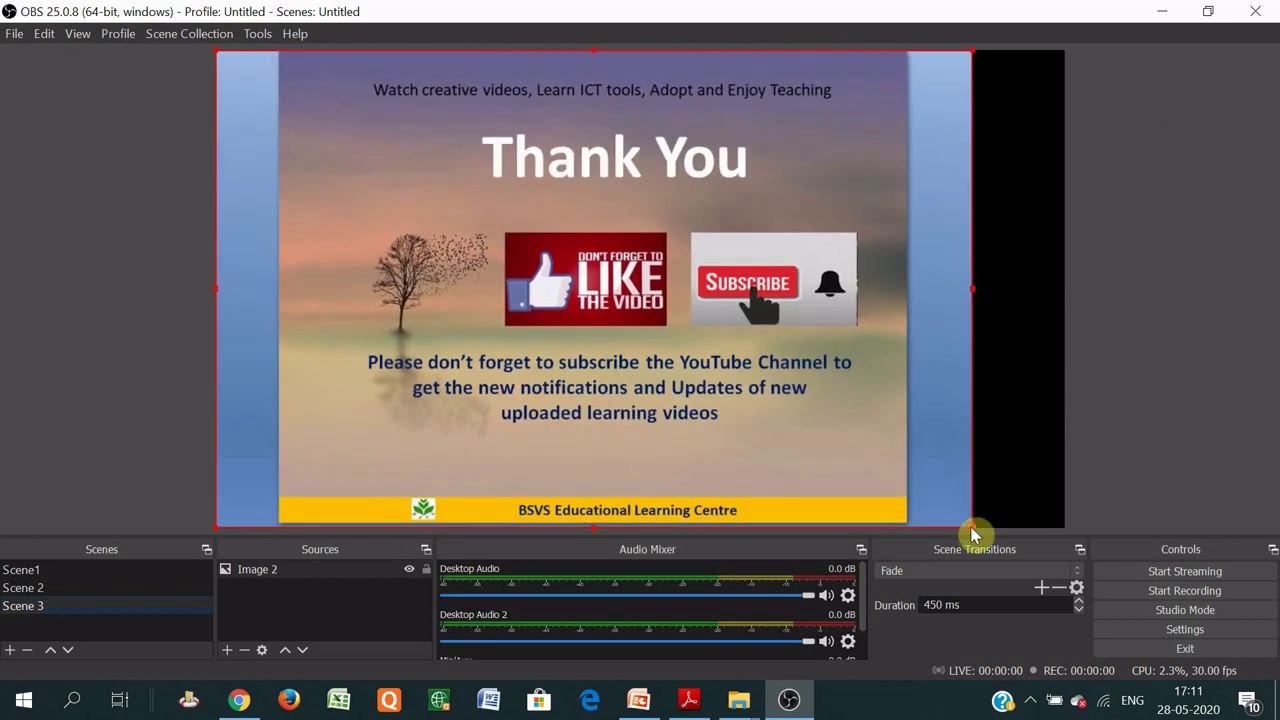
right_click(643, 259)
mouse_move(686, 383)
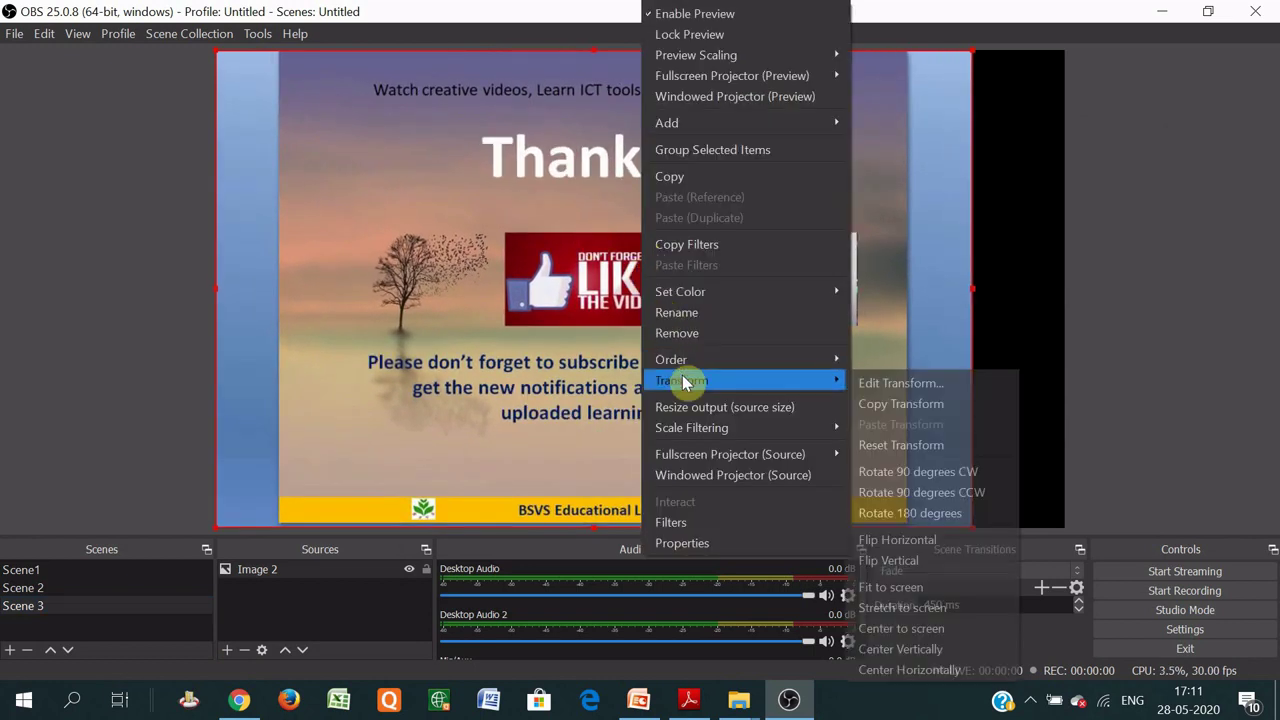
left_click(911, 612)
- Switch through Scene1, Scene 2 and Scene 3 twice to review each scene's content in the preview
left_click(97, 572)
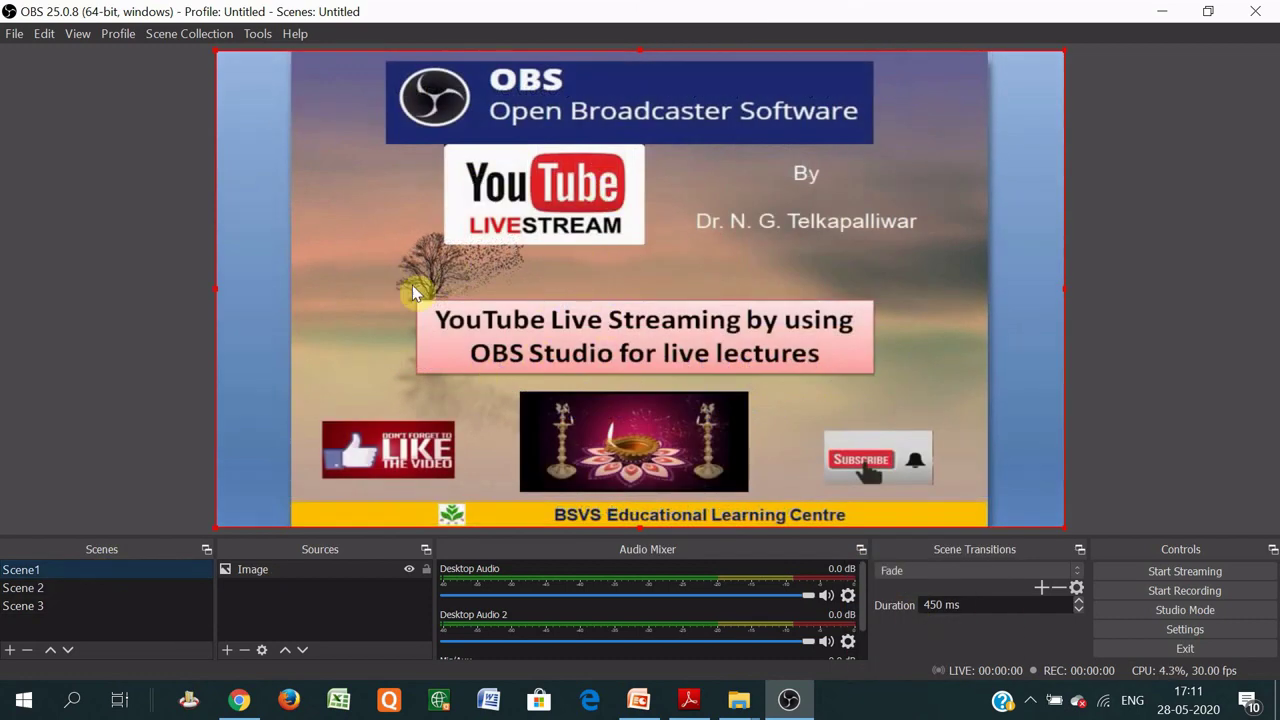
left_click(69, 587)
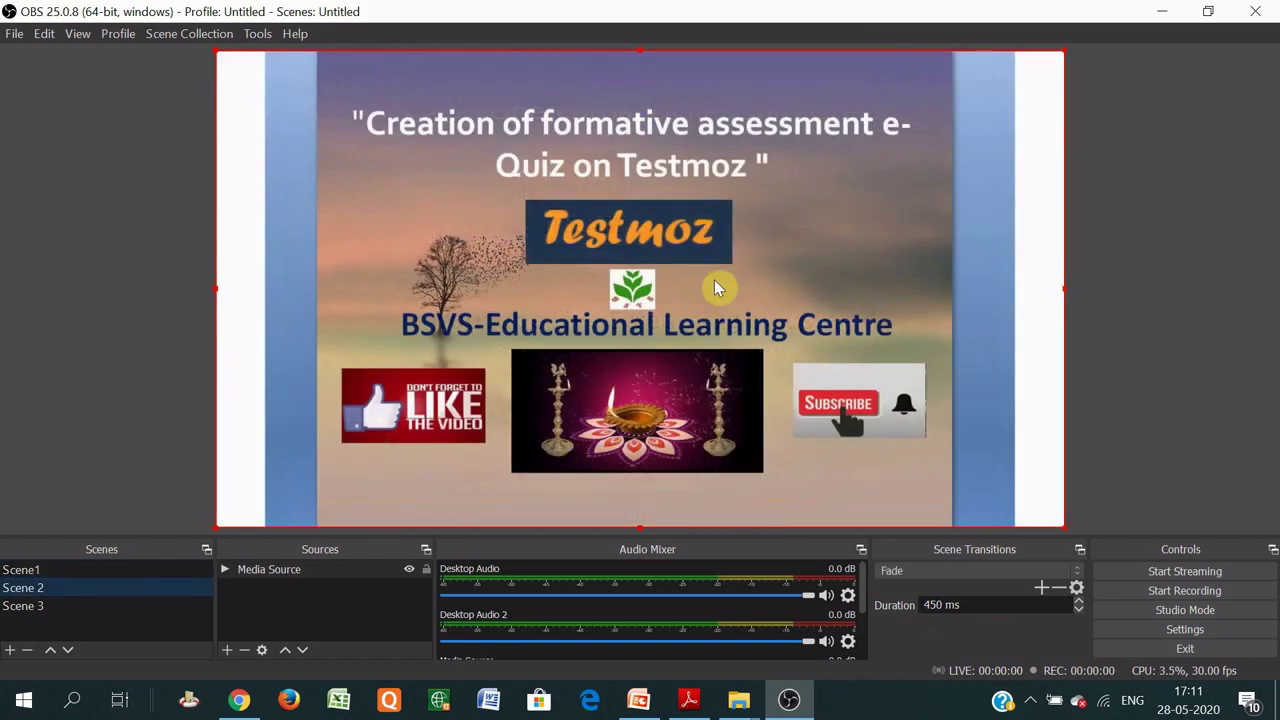
left_click(52, 607)
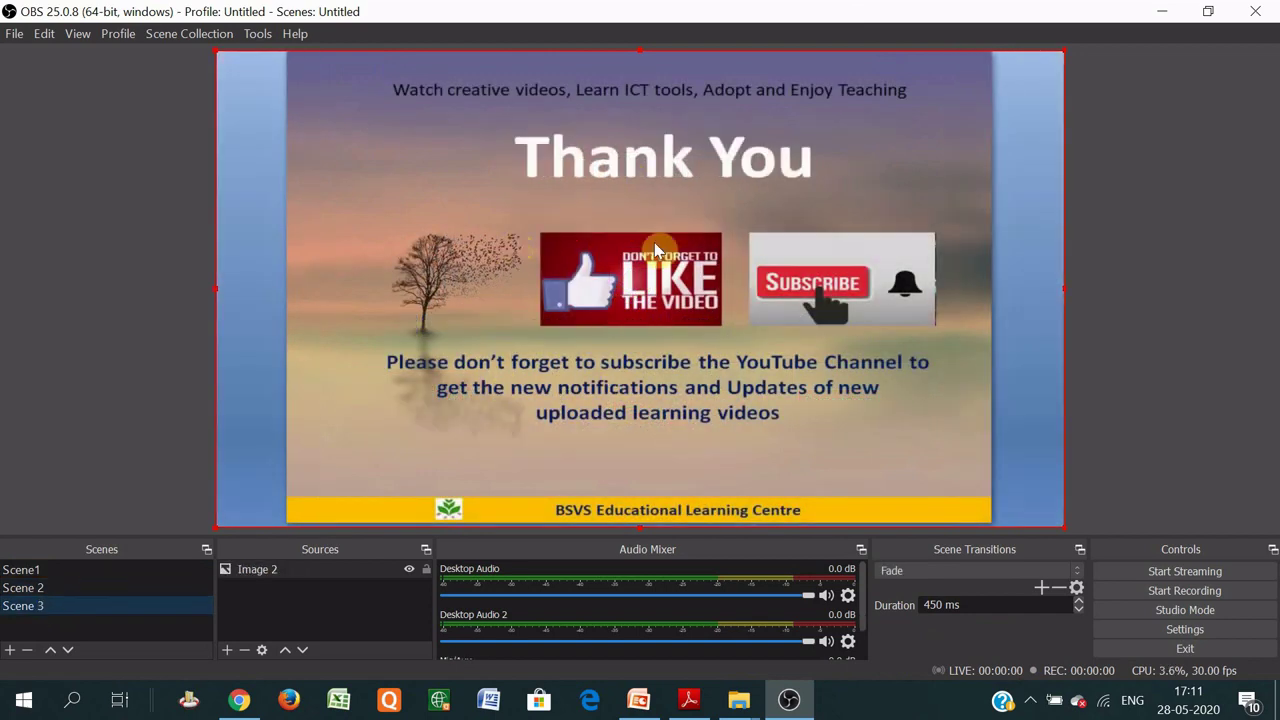
left_click(25, 572)
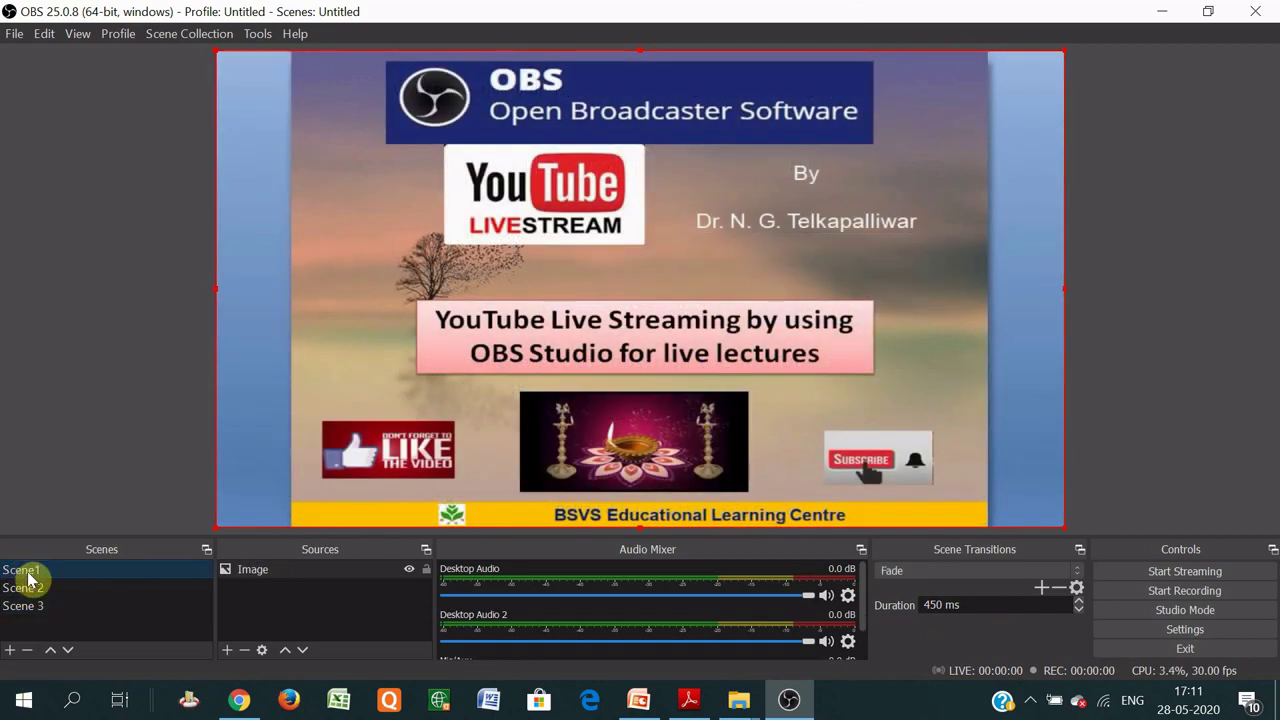
left_click(31, 588)
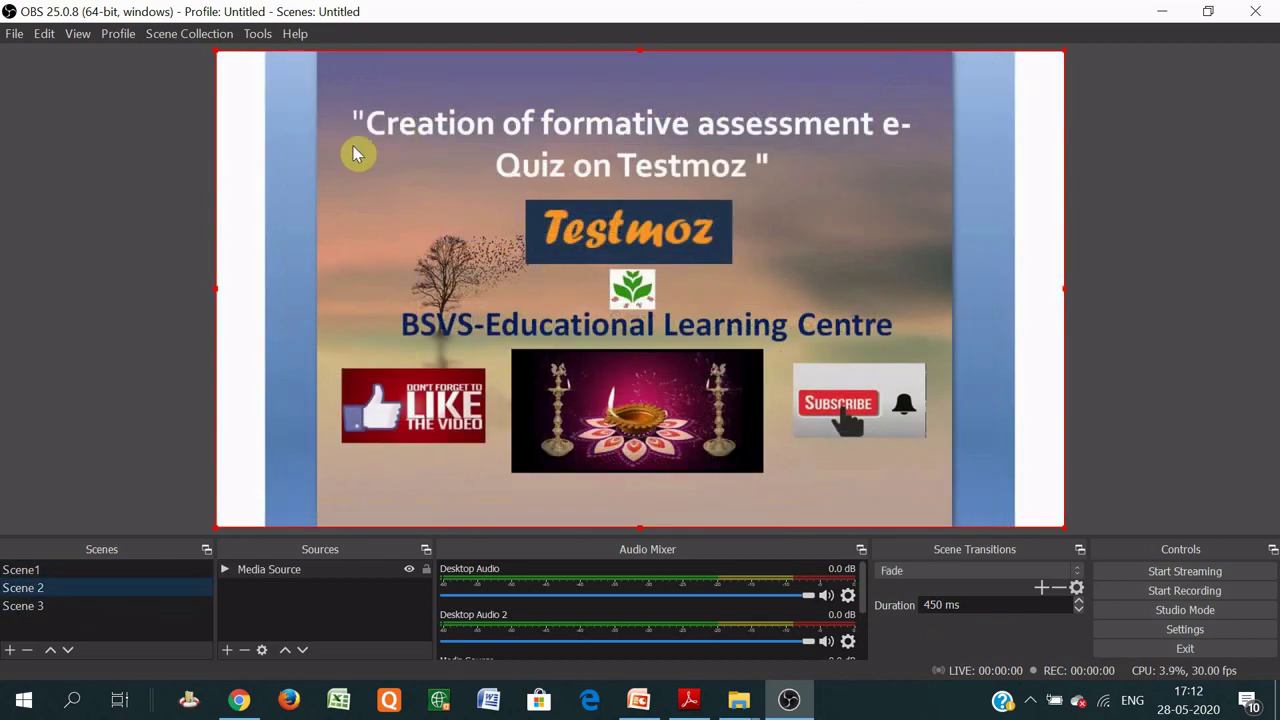
left_click(24, 607)
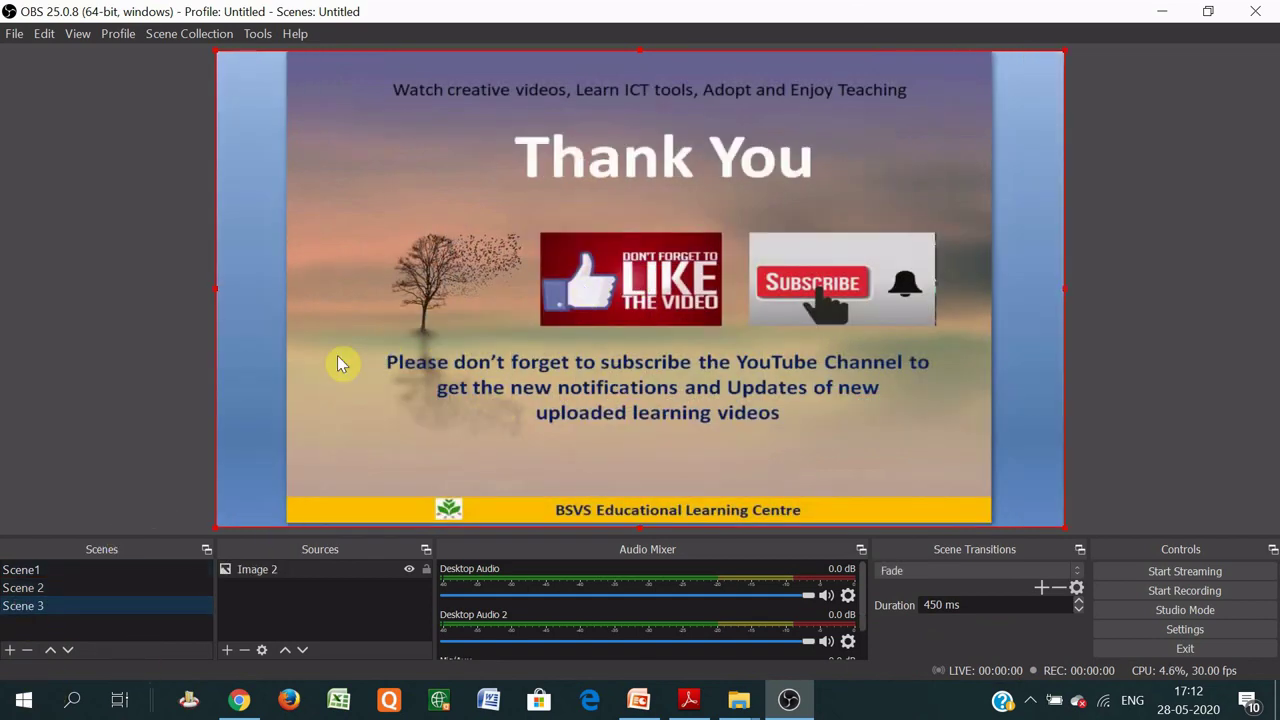
- Add a new Video Capture Device source to Scene1 using the HP TrueVision HD Camera with device default resolution
left_click(22, 571)
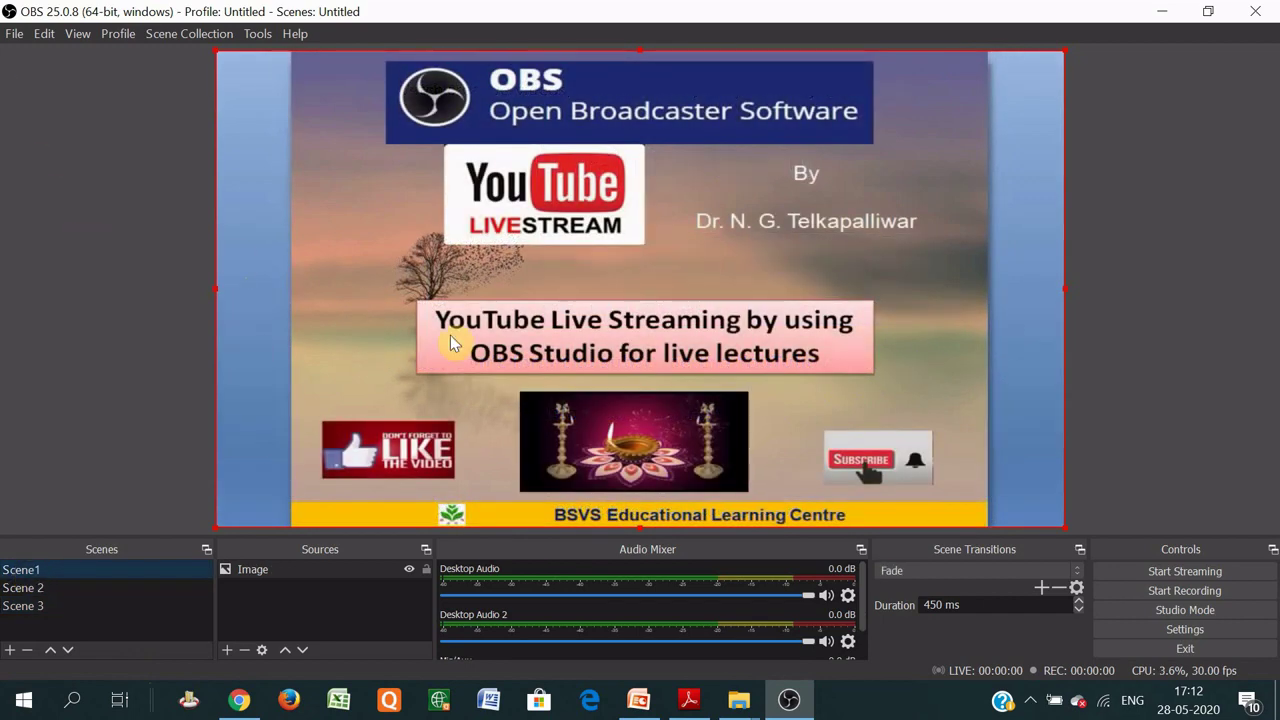
left_click(229, 652)
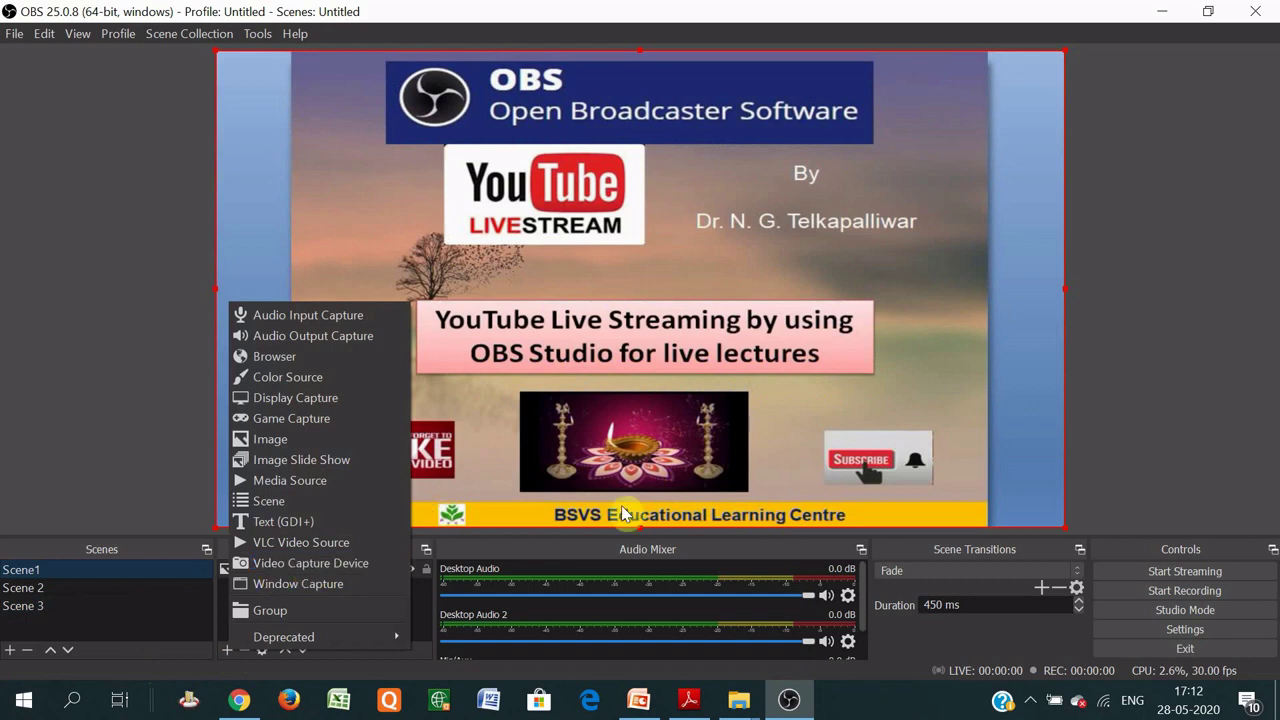
left_click(928, 371)
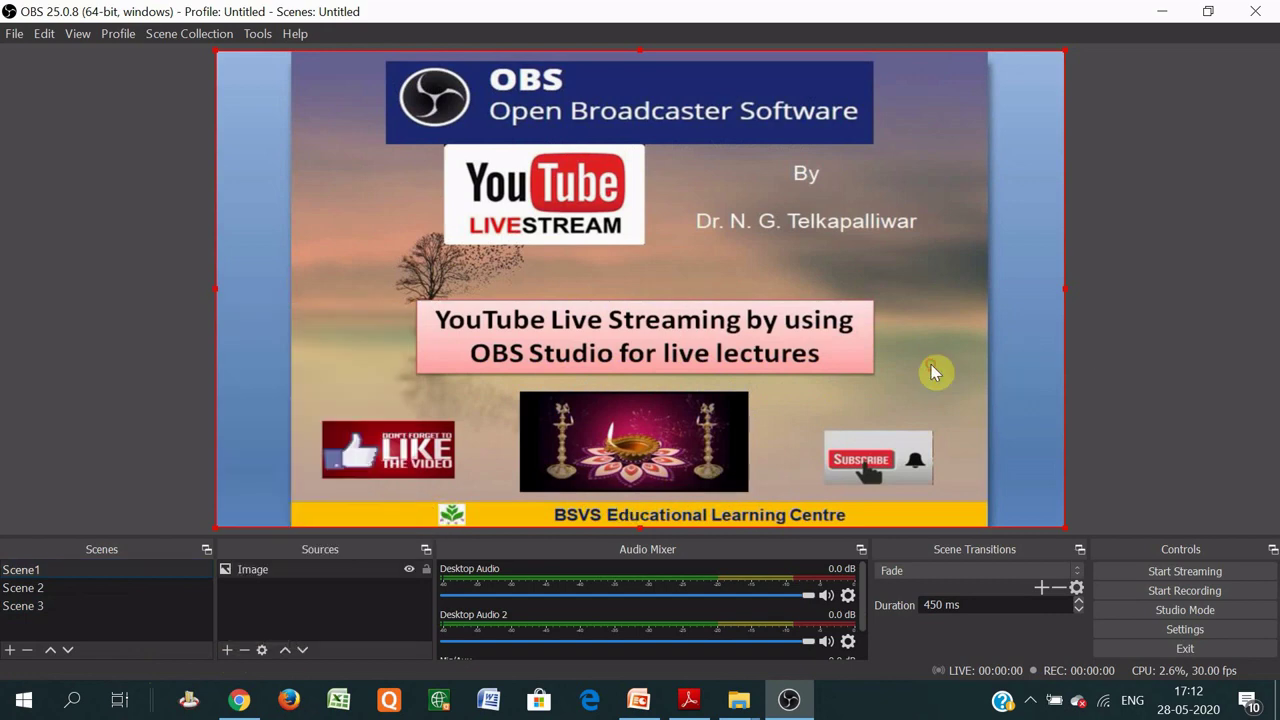
left_click(226, 651)
left_click(268, 560)
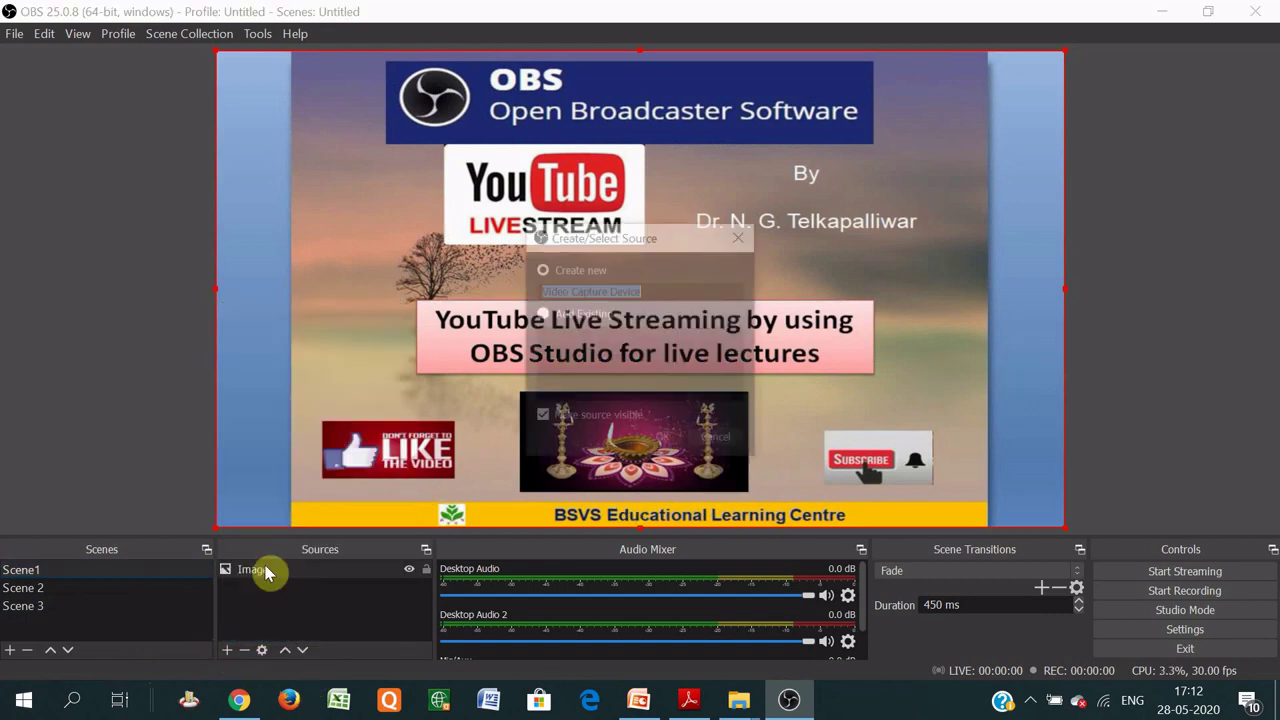
left_click(660, 440)
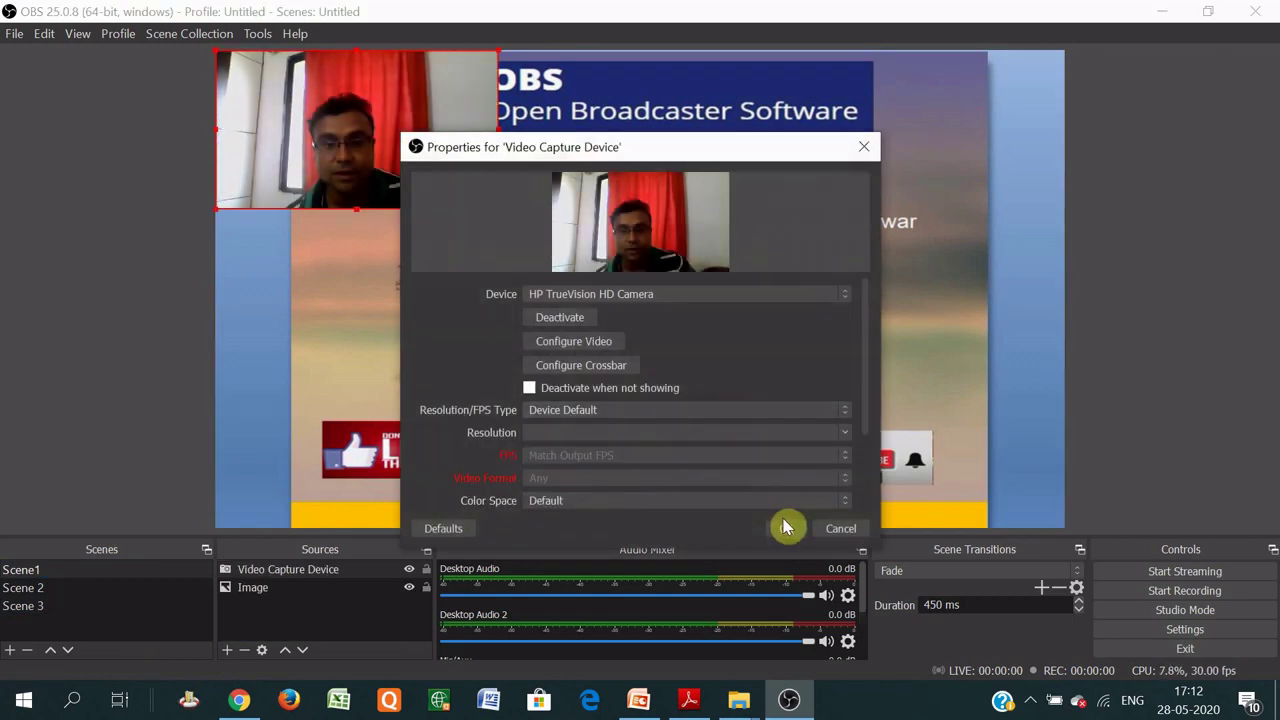
left_click(786, 528)
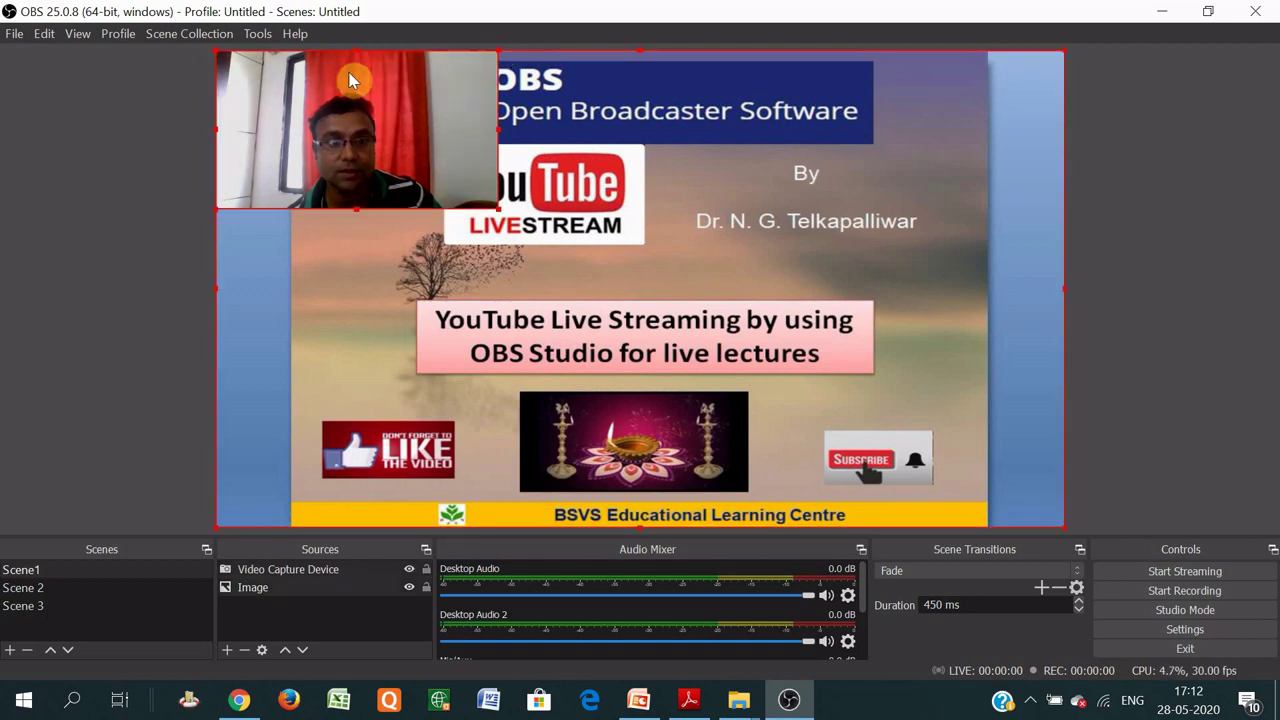
- Shrink the webcam video in Scene1 and place it in the canvas's upper-right corner over the title image
mouse_move(277, 72)
left_mouse_down()
mouse_move(531, 134)
mouse_move(270, 85)
left_mouse_up()
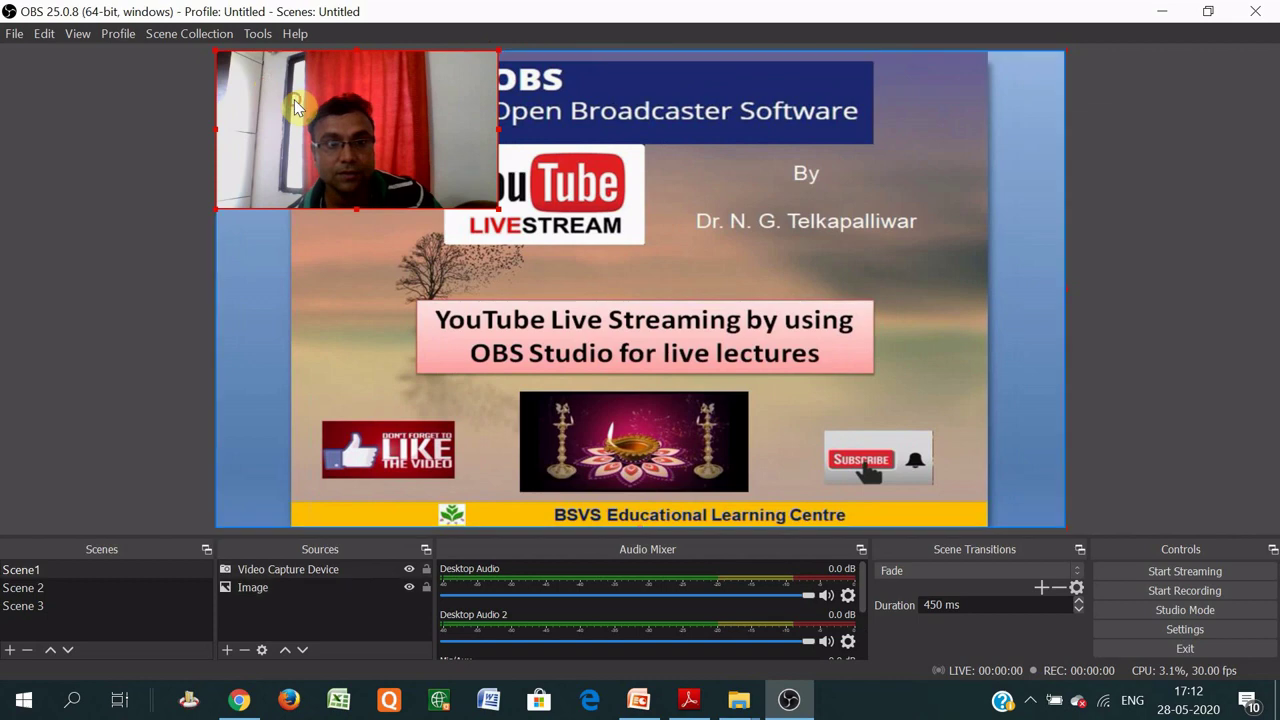
mouse_move(449, 180)
left_mouse_down()
mouse_move(463, 189)
mouse_move(449, 177)
left_mouse_up()
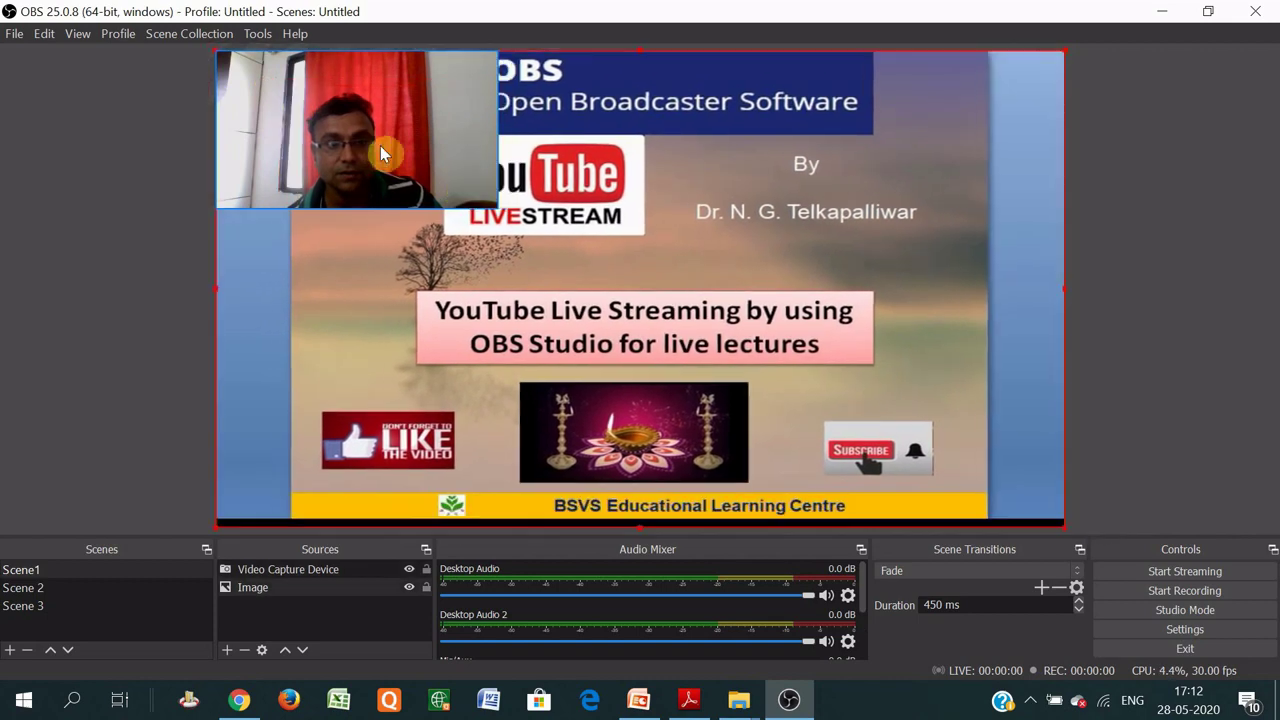
left_click(444, 166)
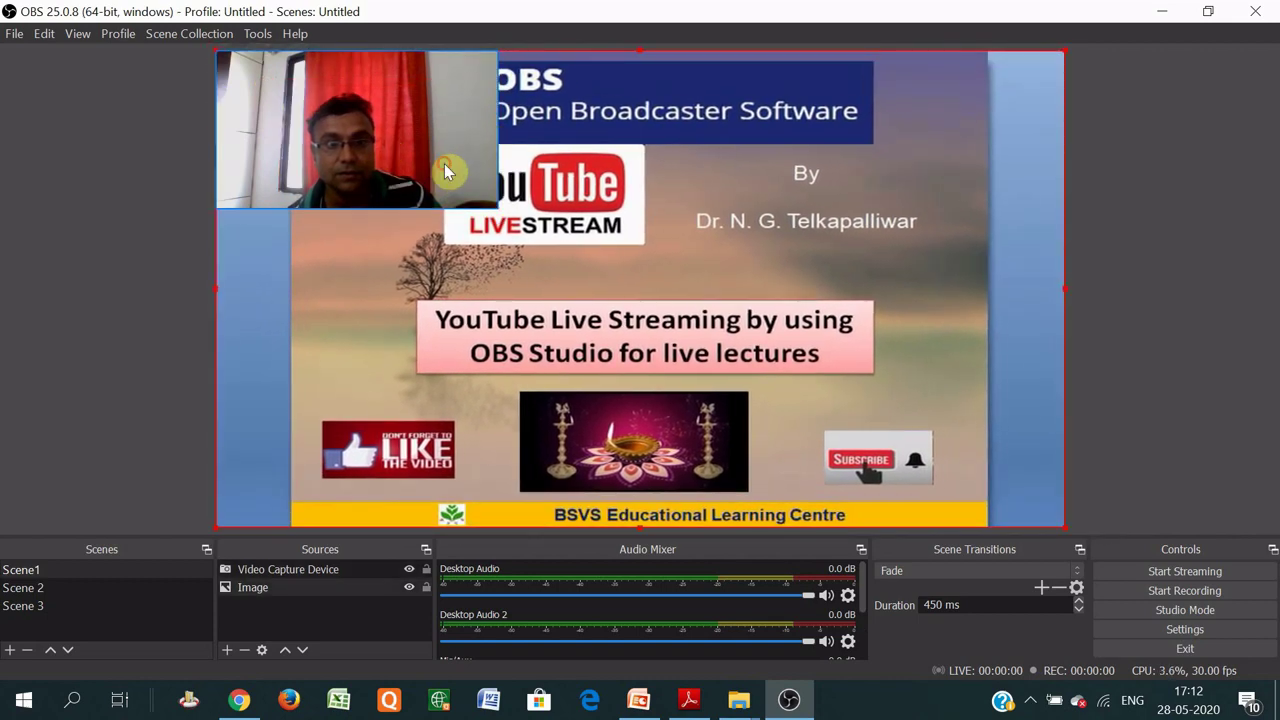
left_click_drag(444, 170, 400, 157)
left_click(412, 162)
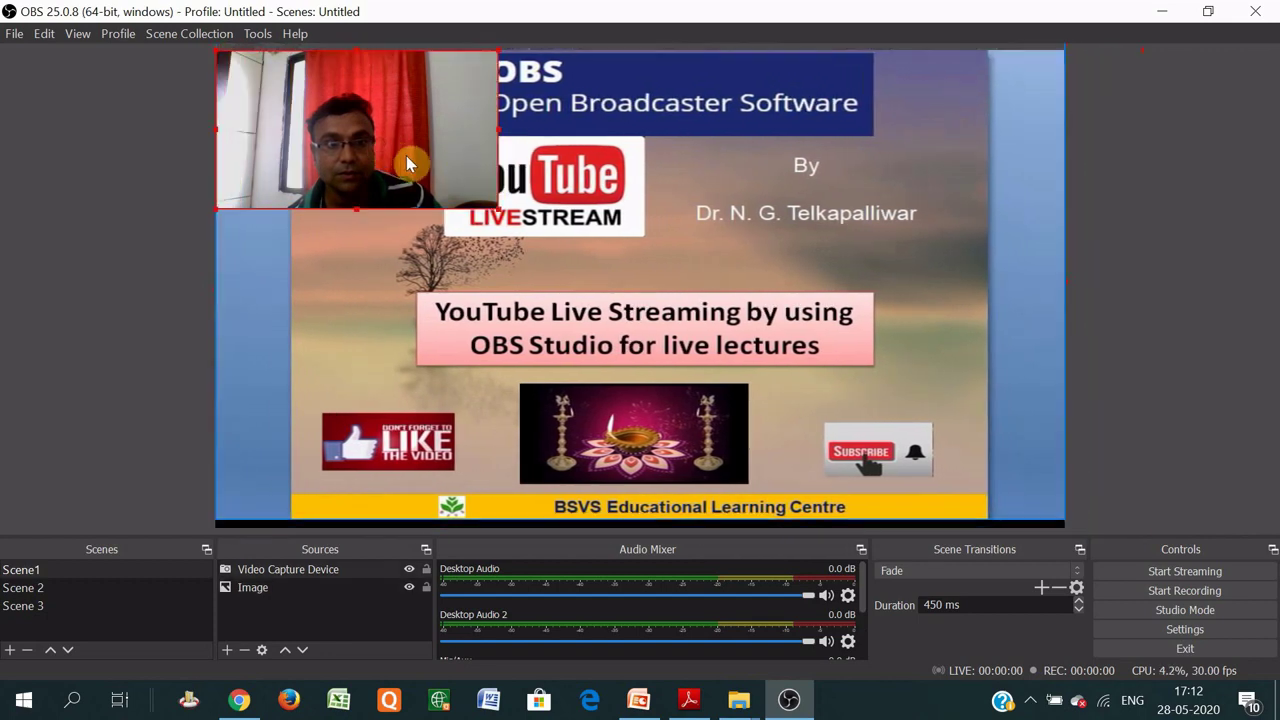
left_click_drag(470, 203, 1006, 300)
left_click_drag(1034, 157, 1000, 78)
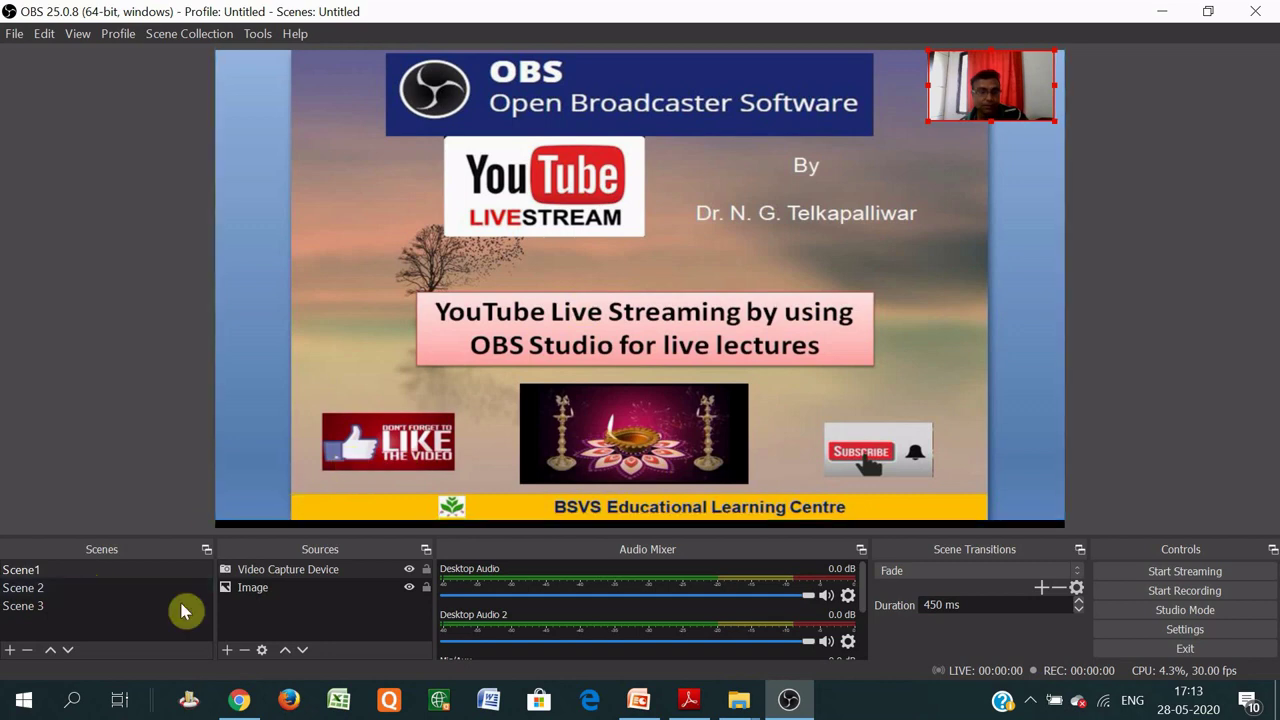
- Remove the Video Capture Device source from Scene1
left_click(227, 652)
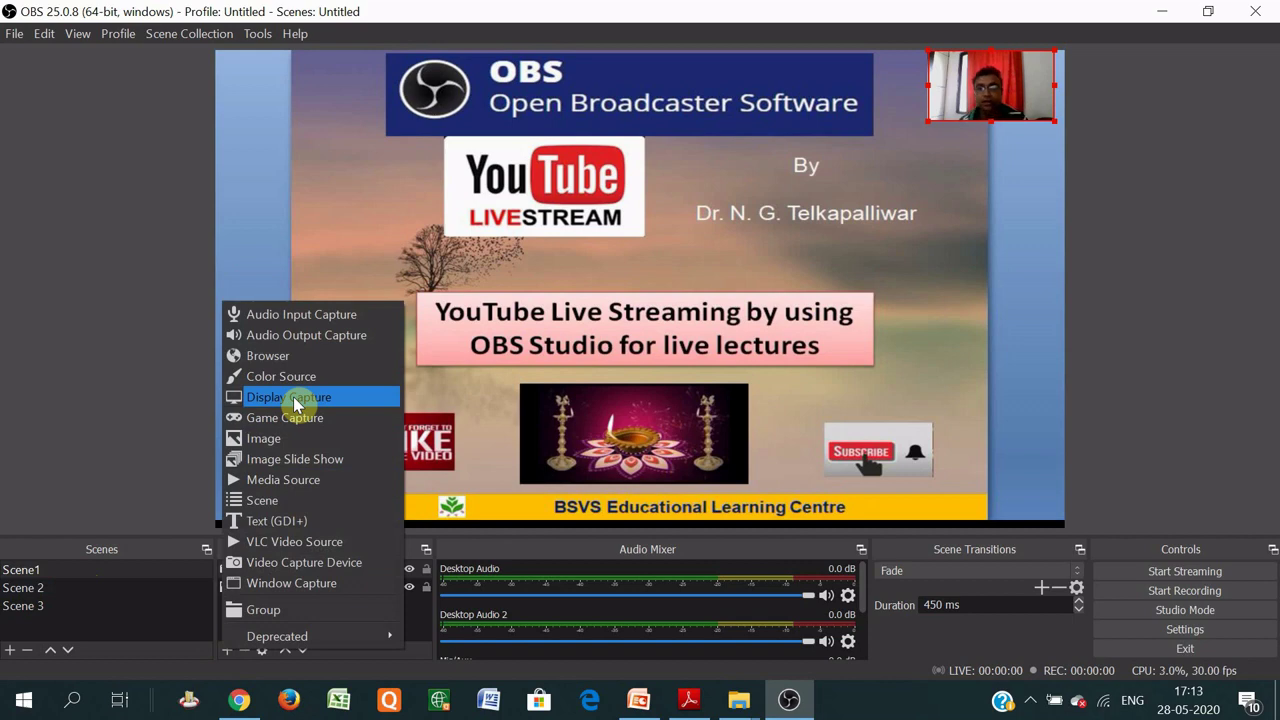
left_click(983, 340)
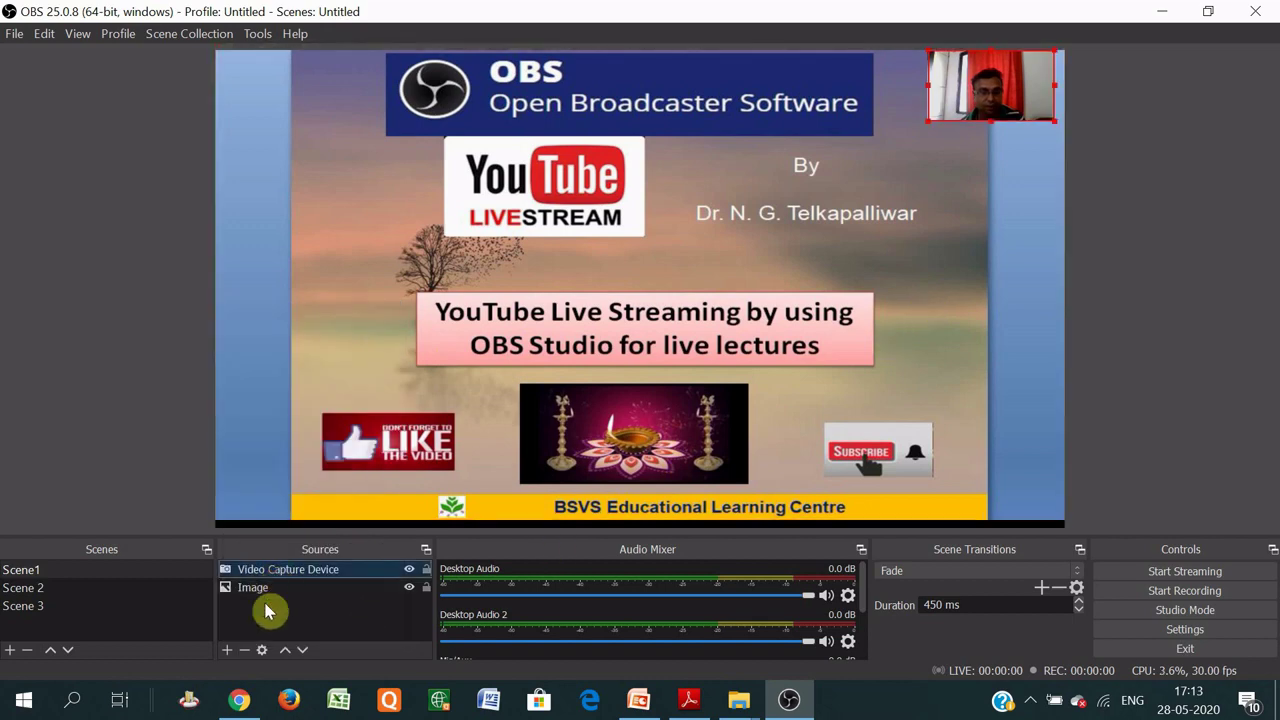
left_click(247, 650)
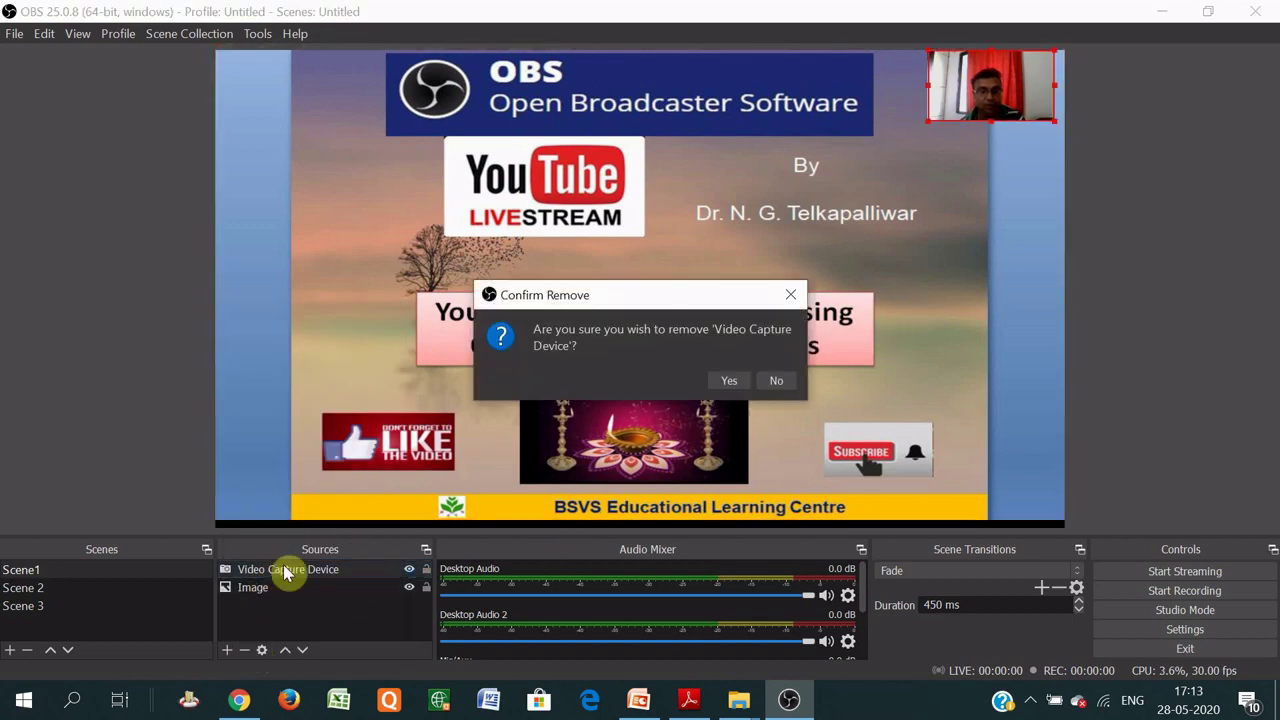
left_click(729, 382)
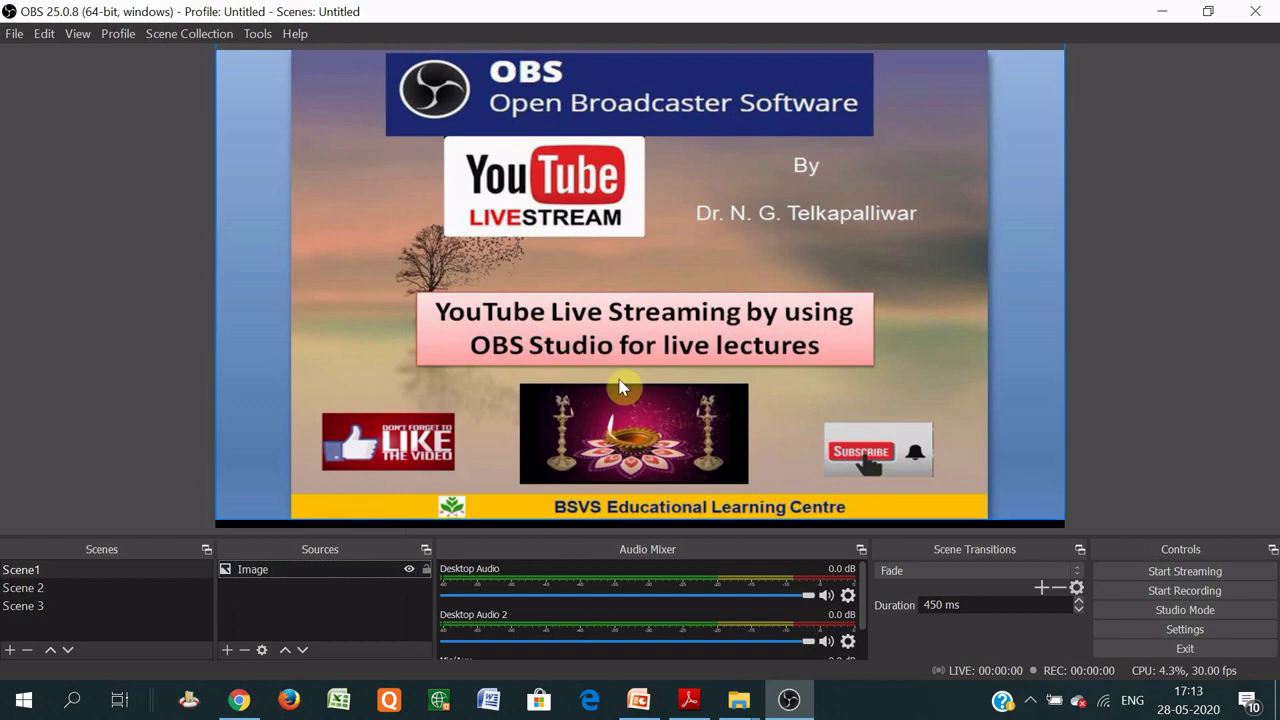
- Review Scene1, Scene 2 and Scene 3 in the preview and return to Scene1
left_click(38, 574)
left_click(40, 588)
left_click(44, 604)
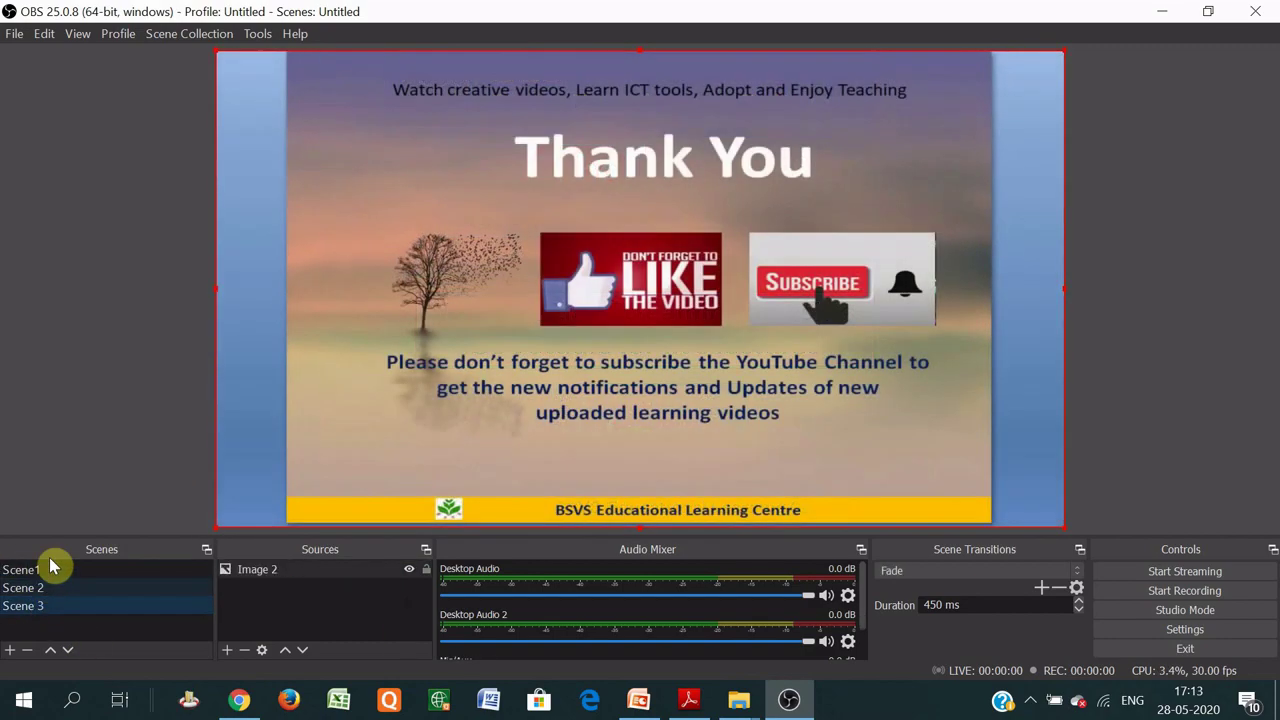
left_click(53, 573)
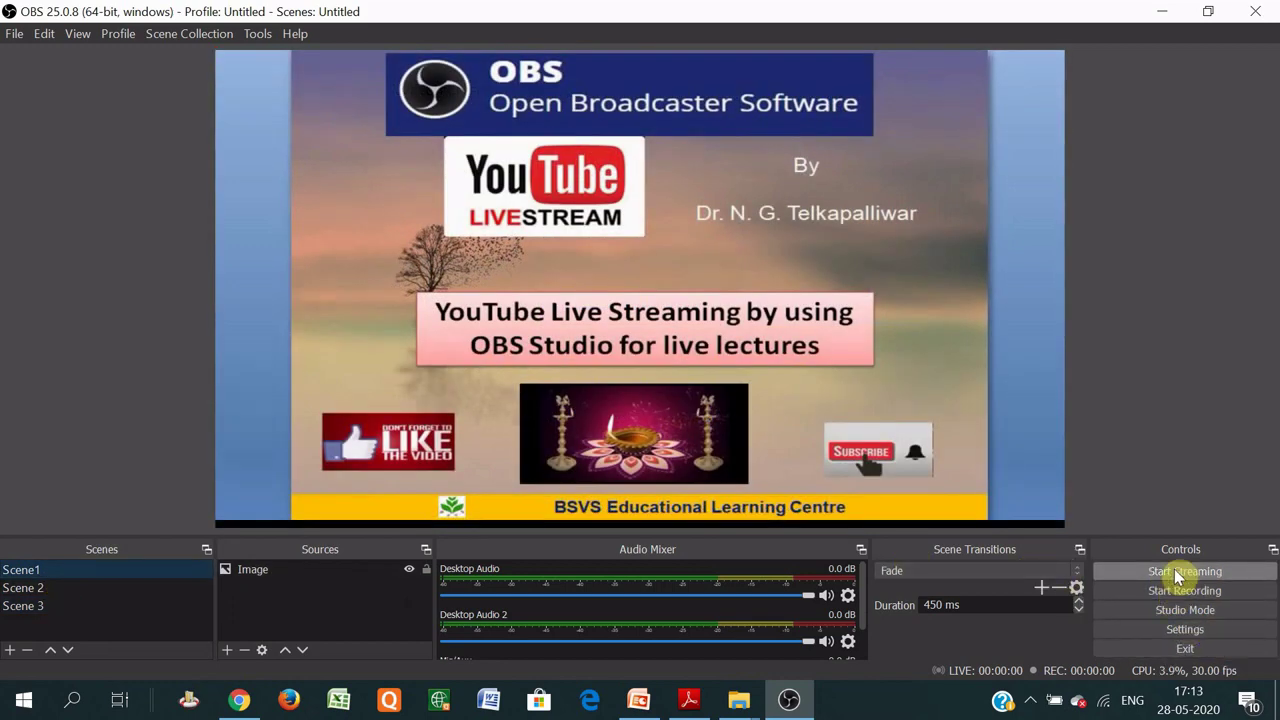
- Examine the Stream settings with YouTube / YouTube Gaming as service and the Primary YouTube ingest server, closing them without applying
left_click(1185, 630)
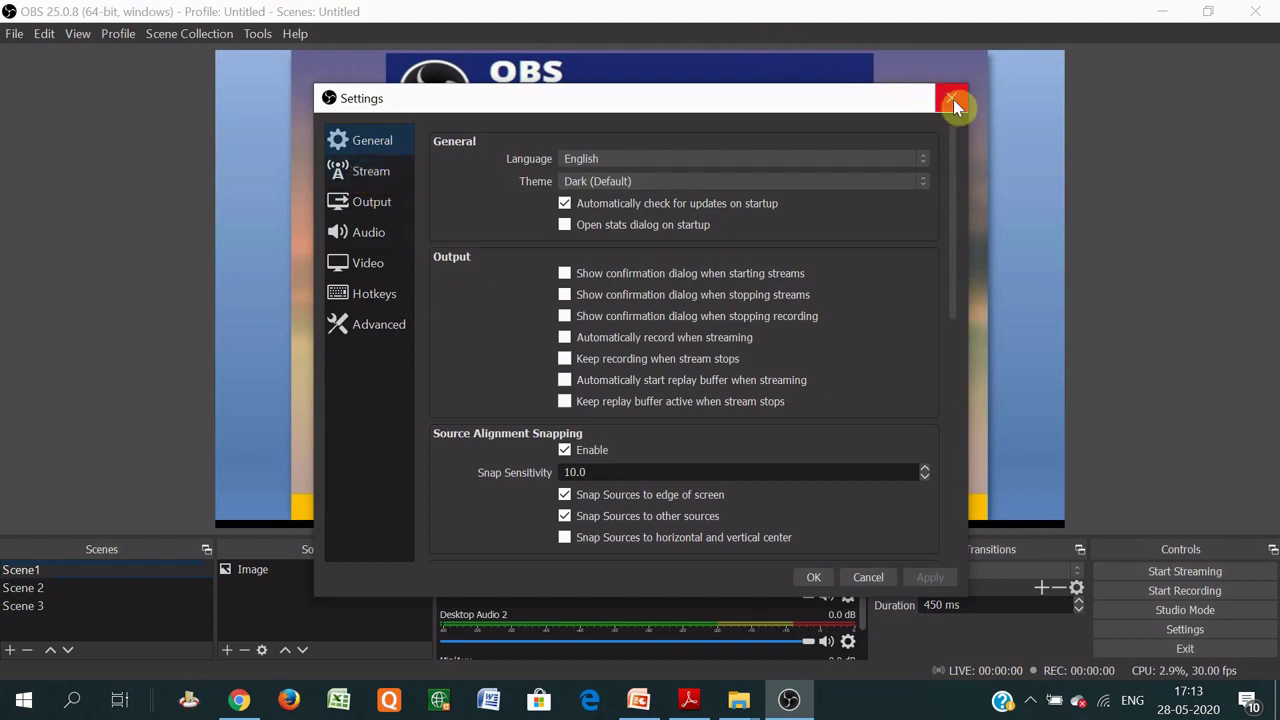
key("Escape")
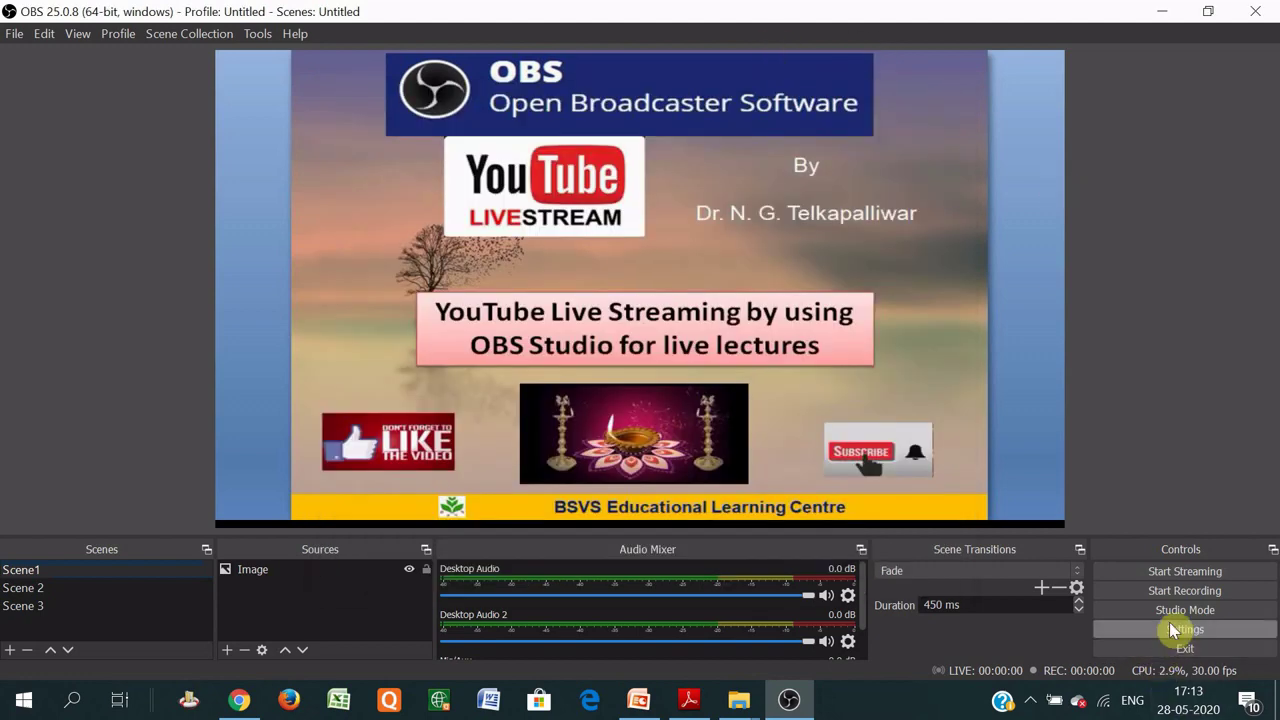
left_click(1167, 630)
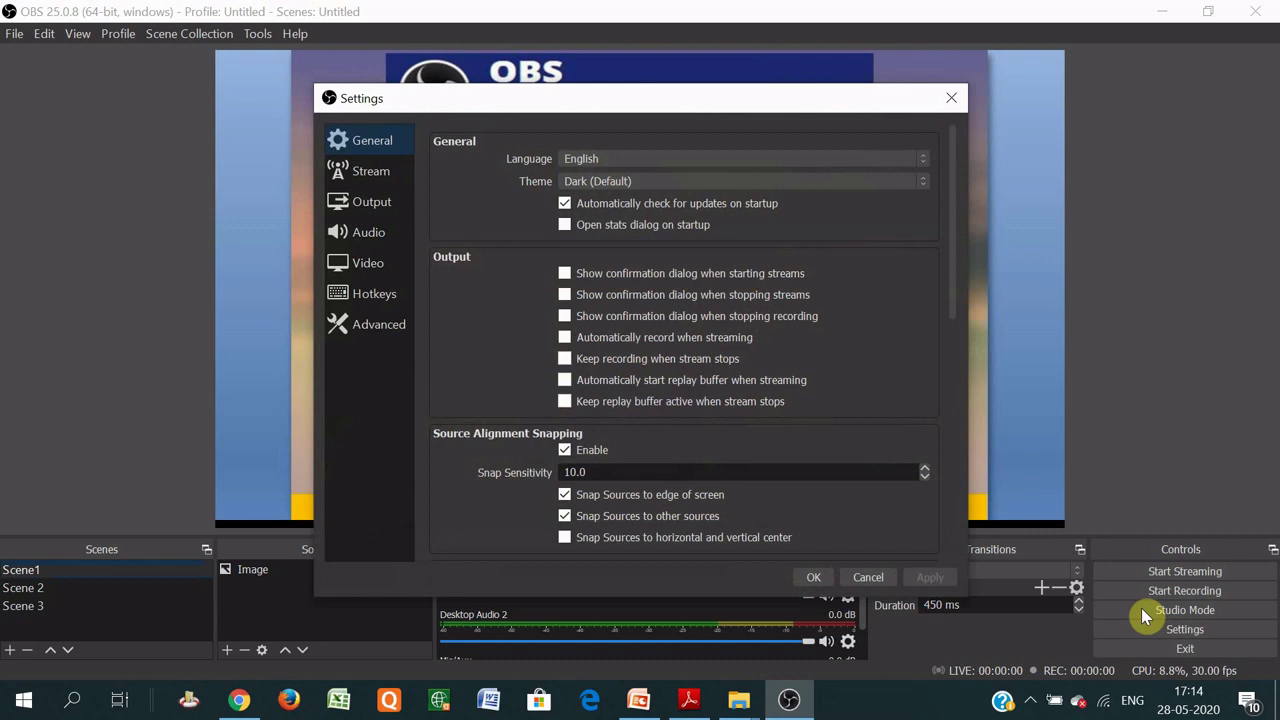
left_click(353, 175)
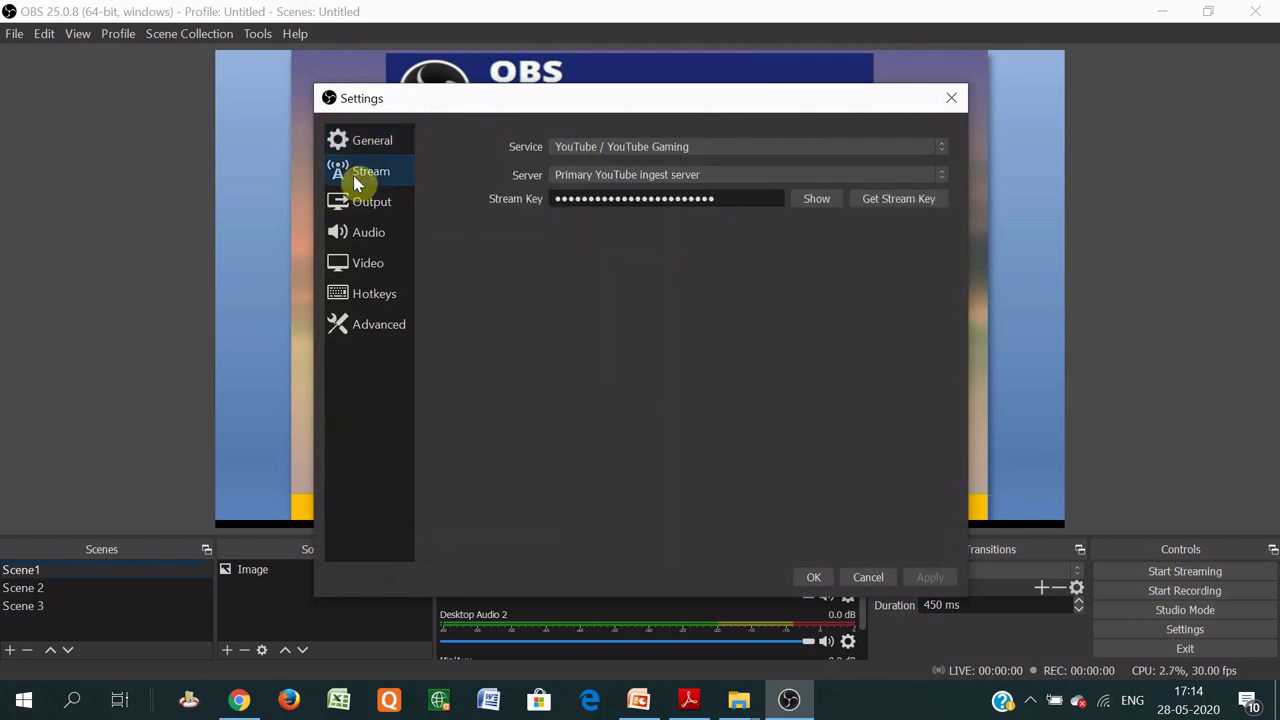
left_click(937, 151)
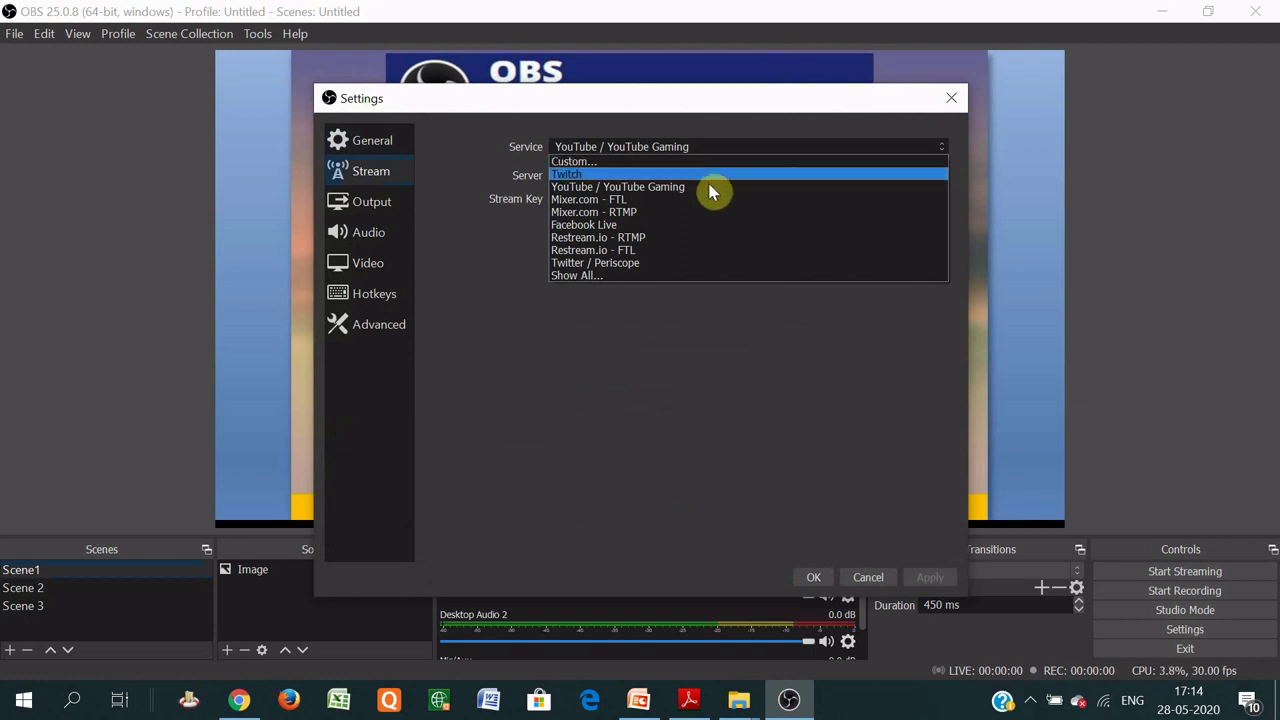
left_click(651, 190)
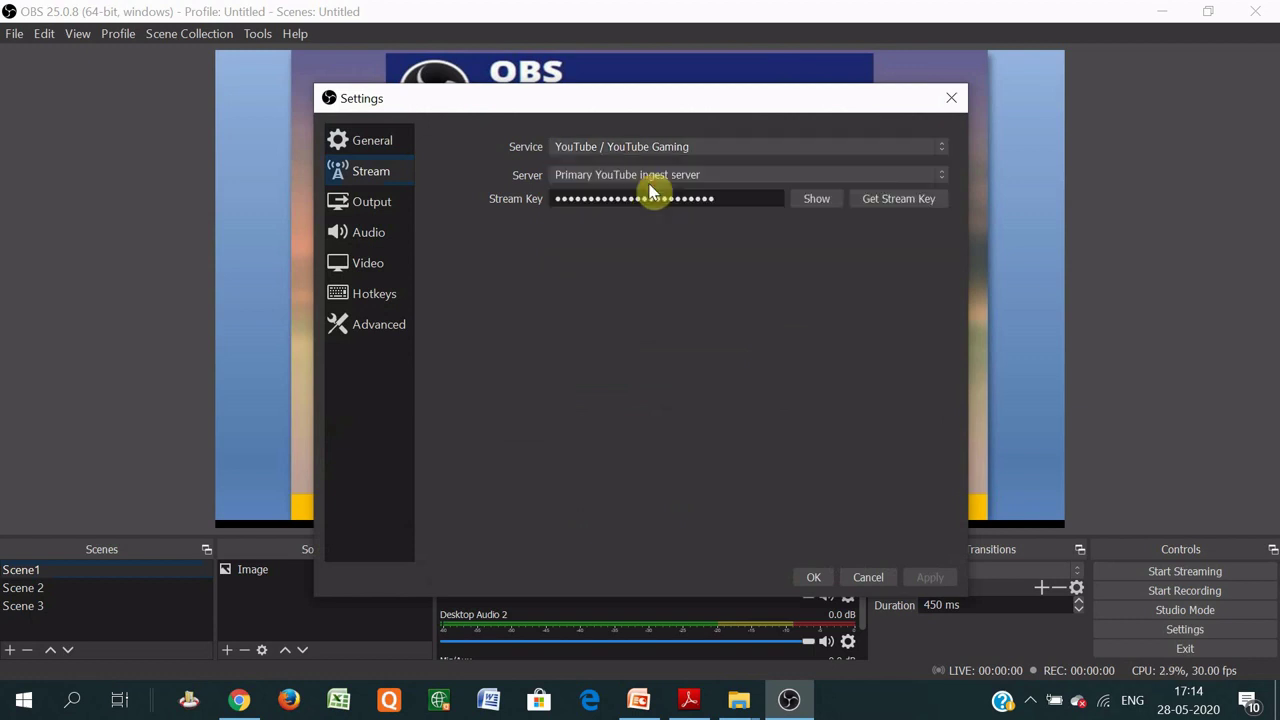
left_click(914, 178)
left_click(800, 190)
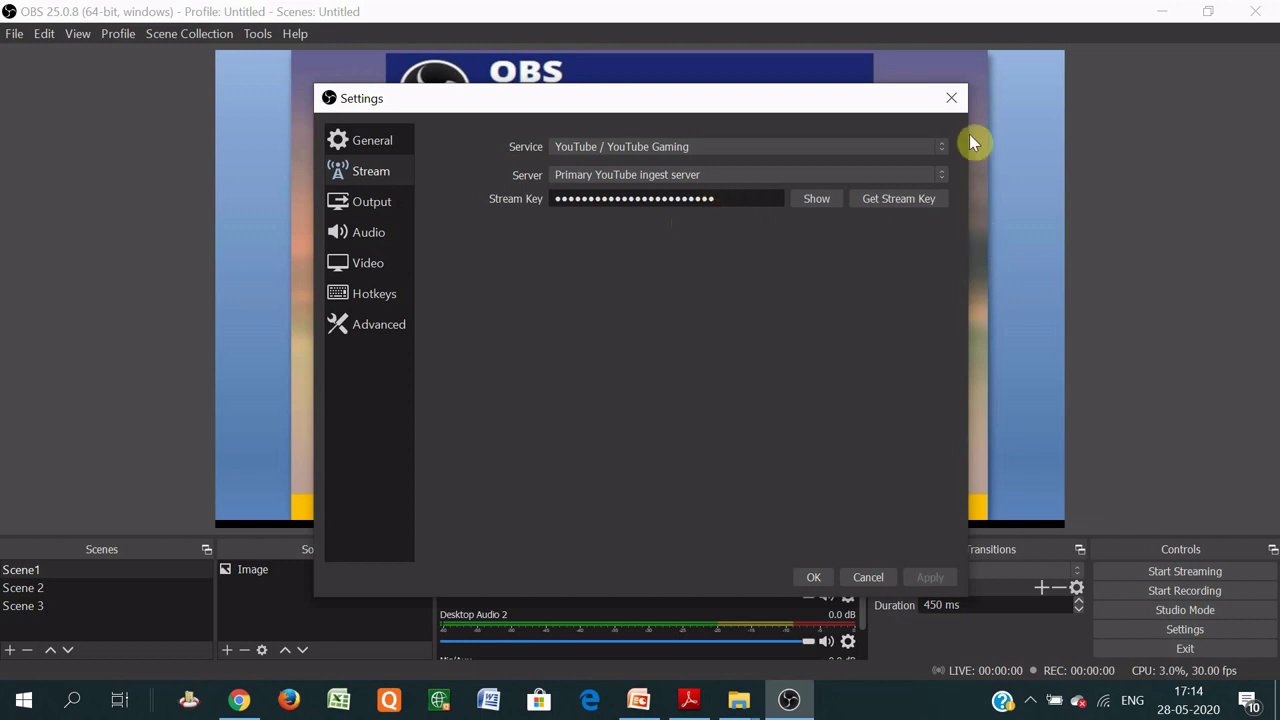
left_click(950, 103)
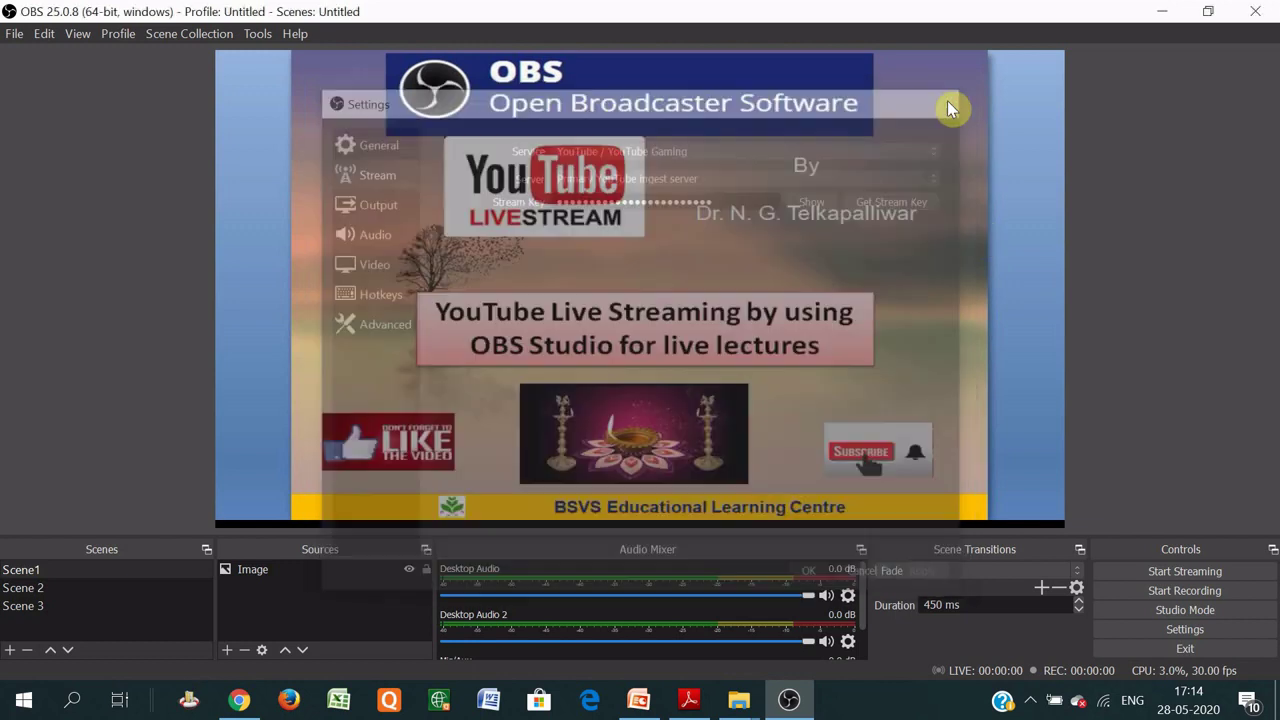
- Switch to Chrome and open youtube.com in the empty new tab
left_click(240, 705)
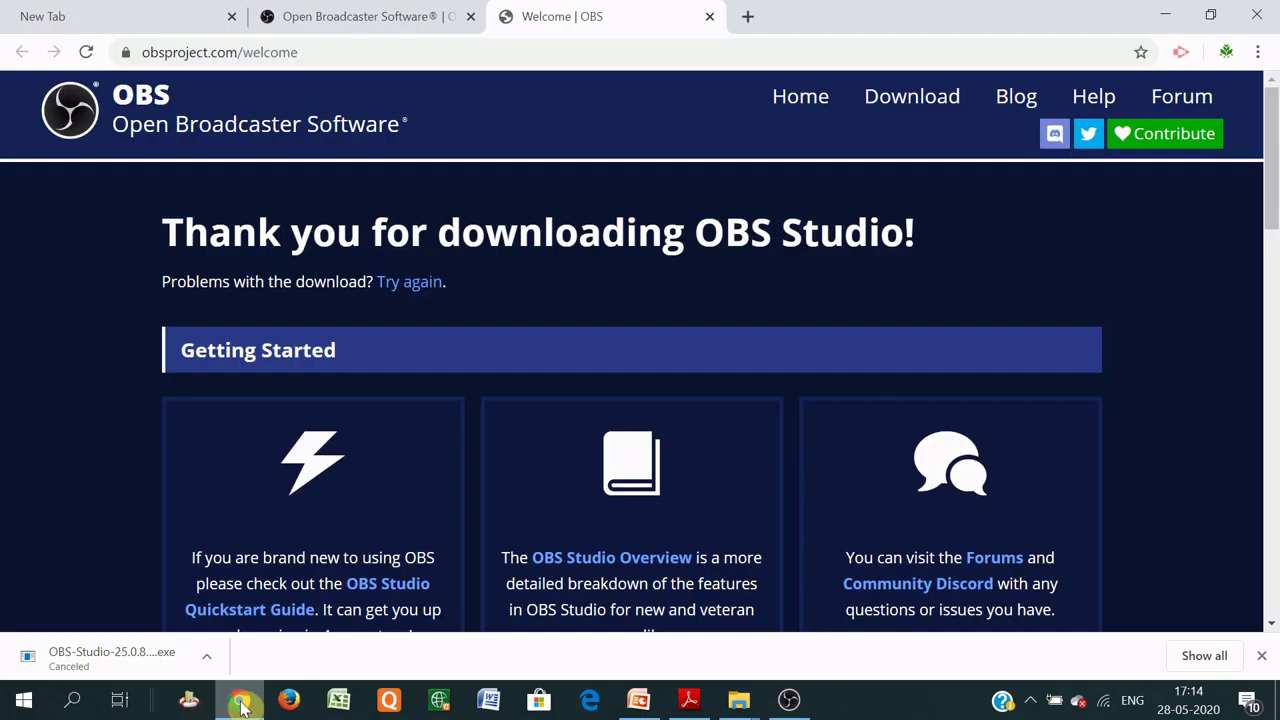
left_click(177, 18)
left_click(225, 52)
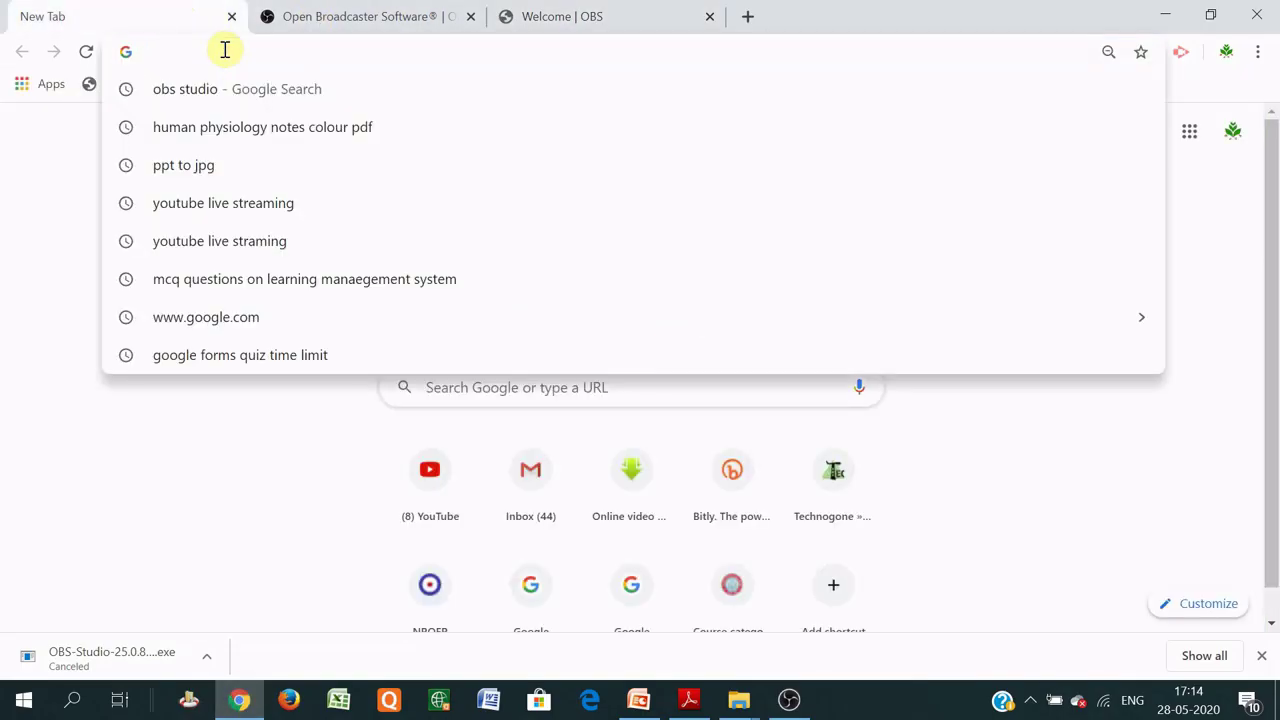
type("you")
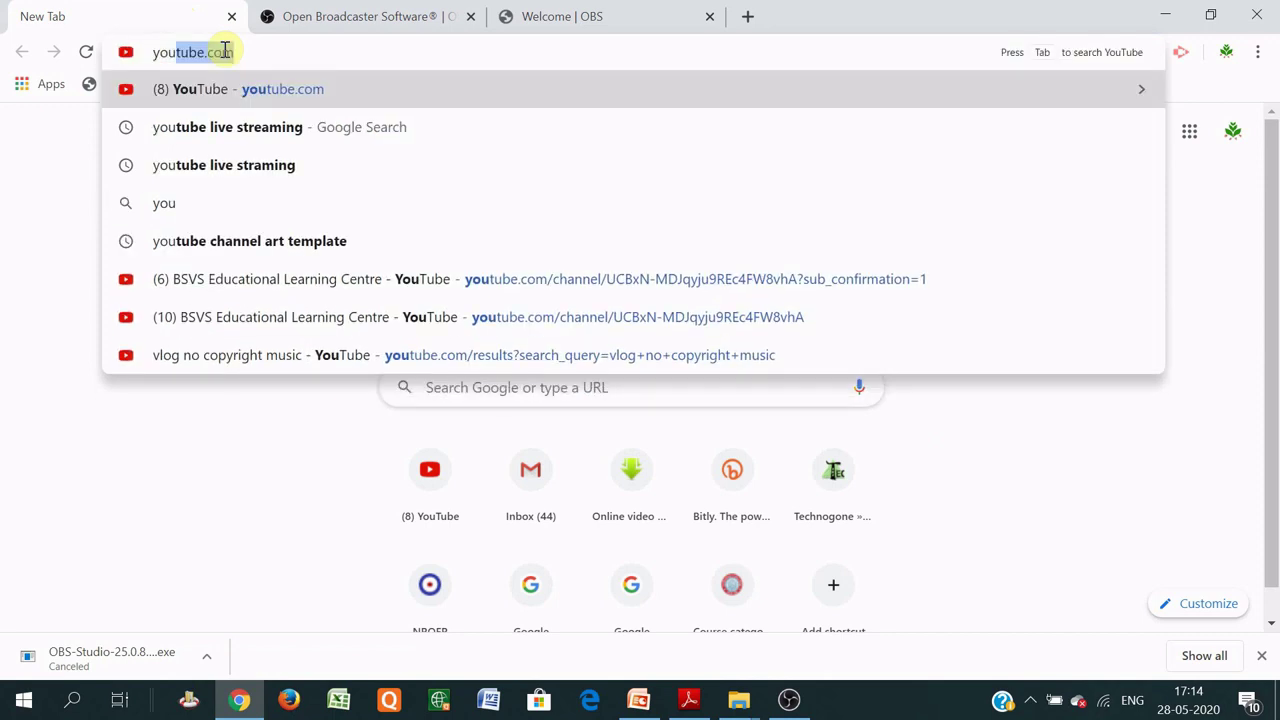
left_click(237, 90)
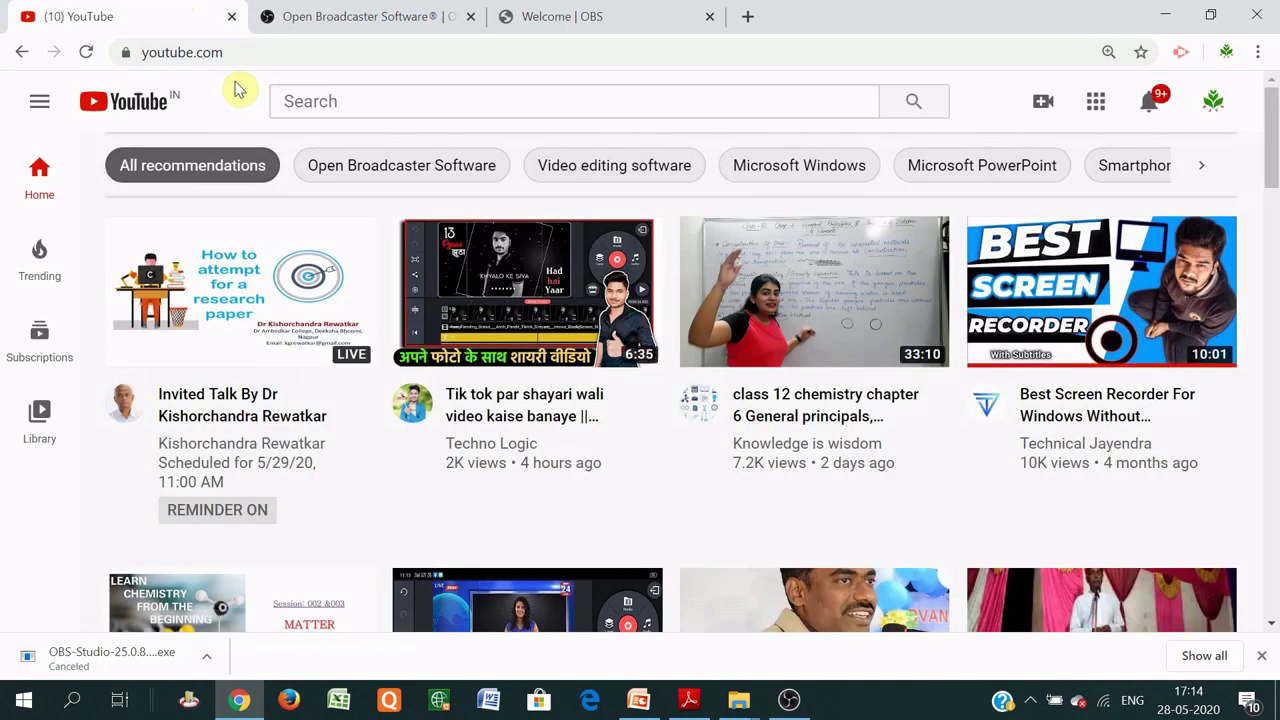
- Open YouTube Studio for the signed-in channel from the YouTube account options
left_click(1214, 104)
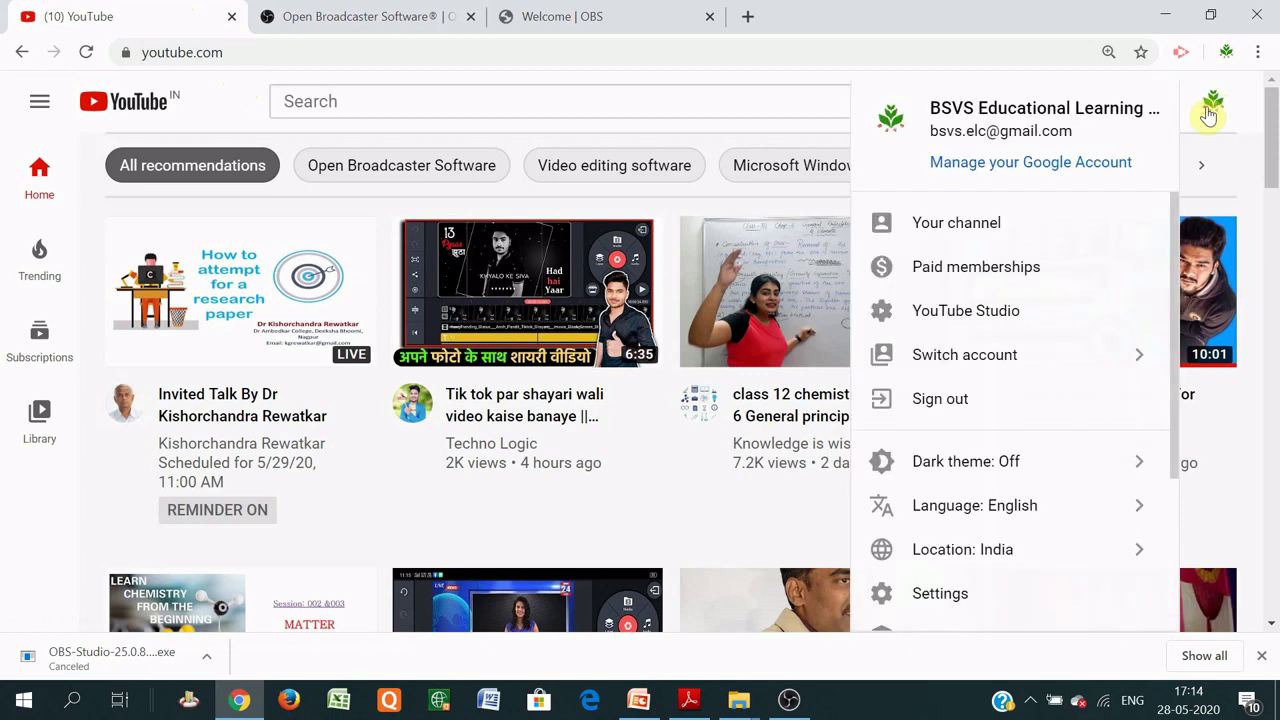
left_click(1212, 102)
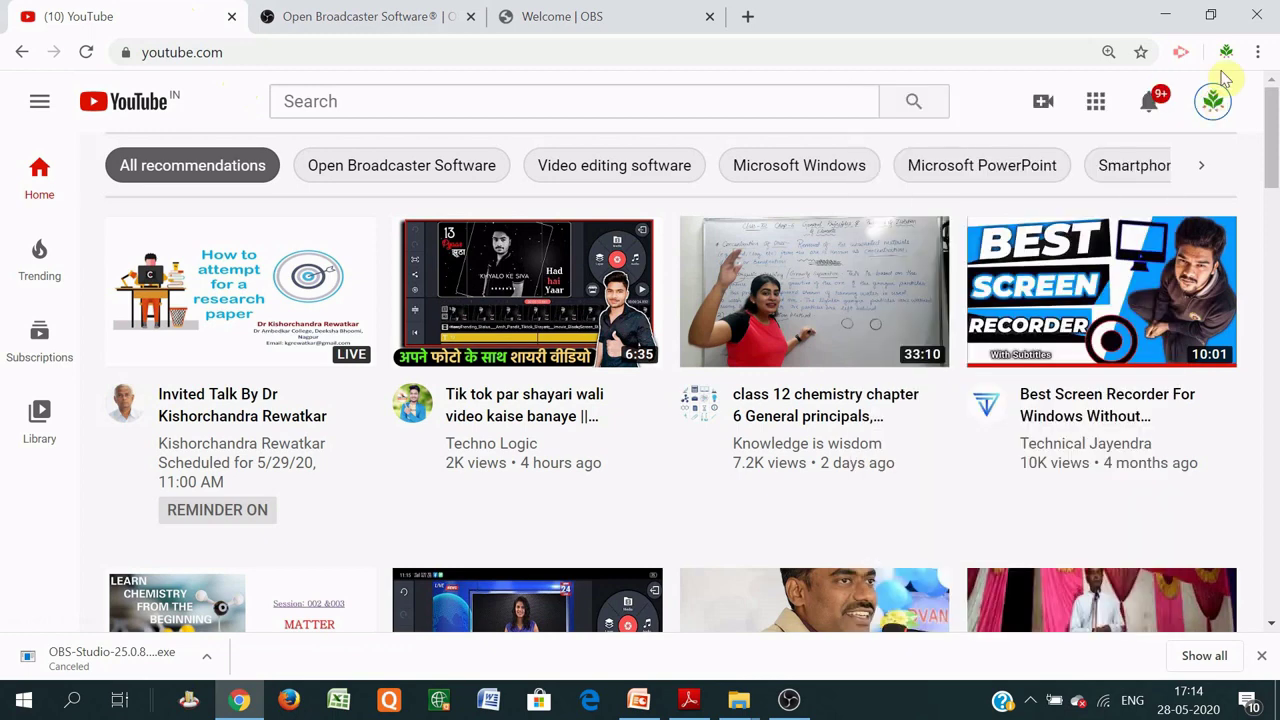
left_click(1212, 101)
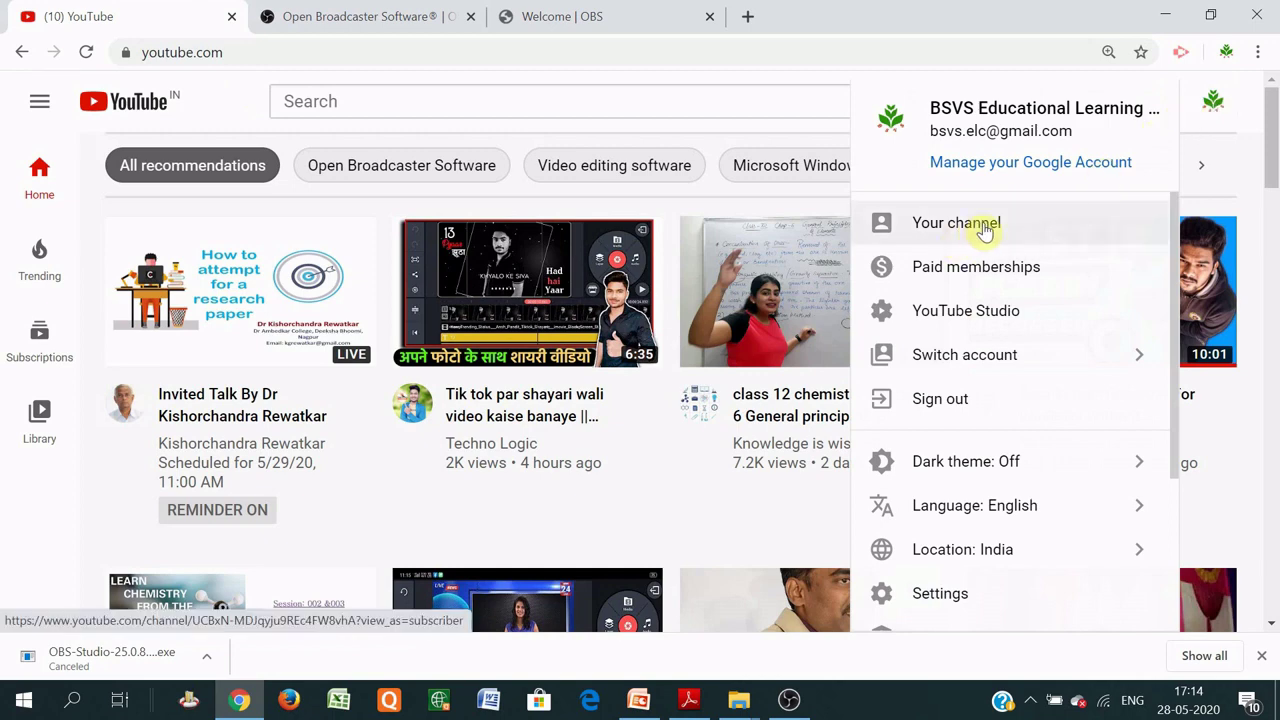
left_click(979, 320)
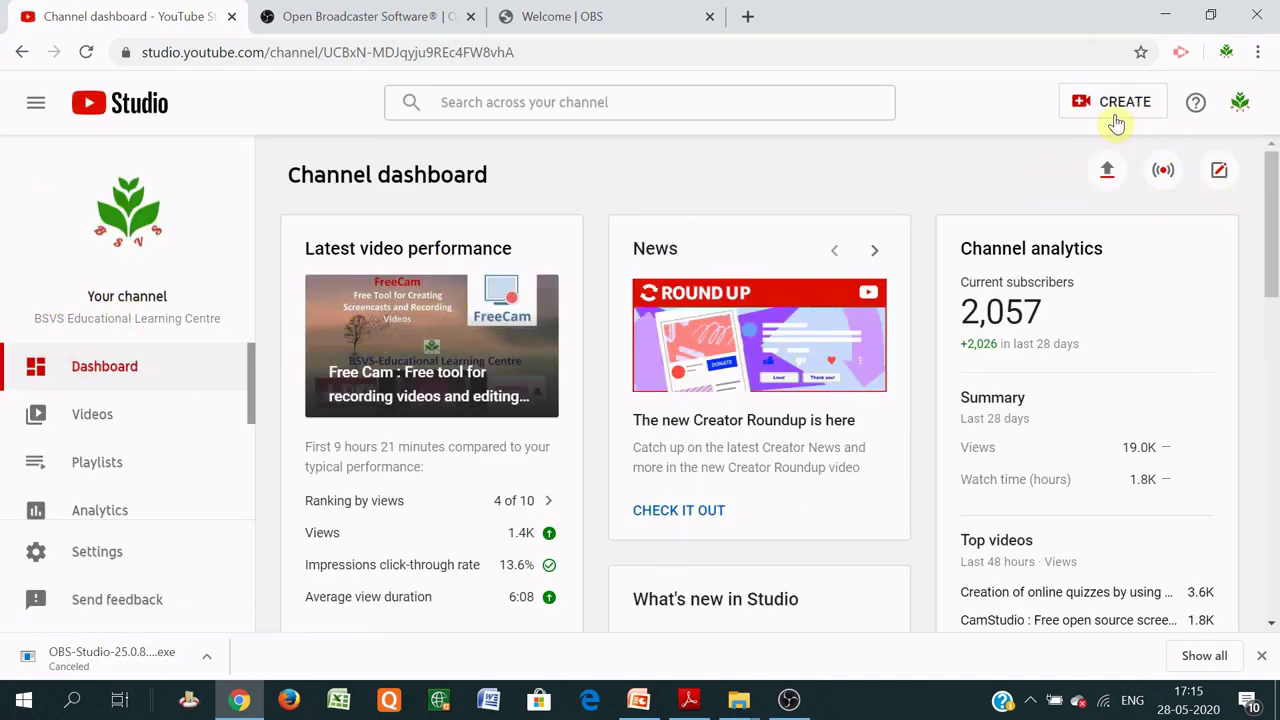
- Go live from the channel dashboard and bring up the New stream form of the Stream option
left_click(1115, 108)
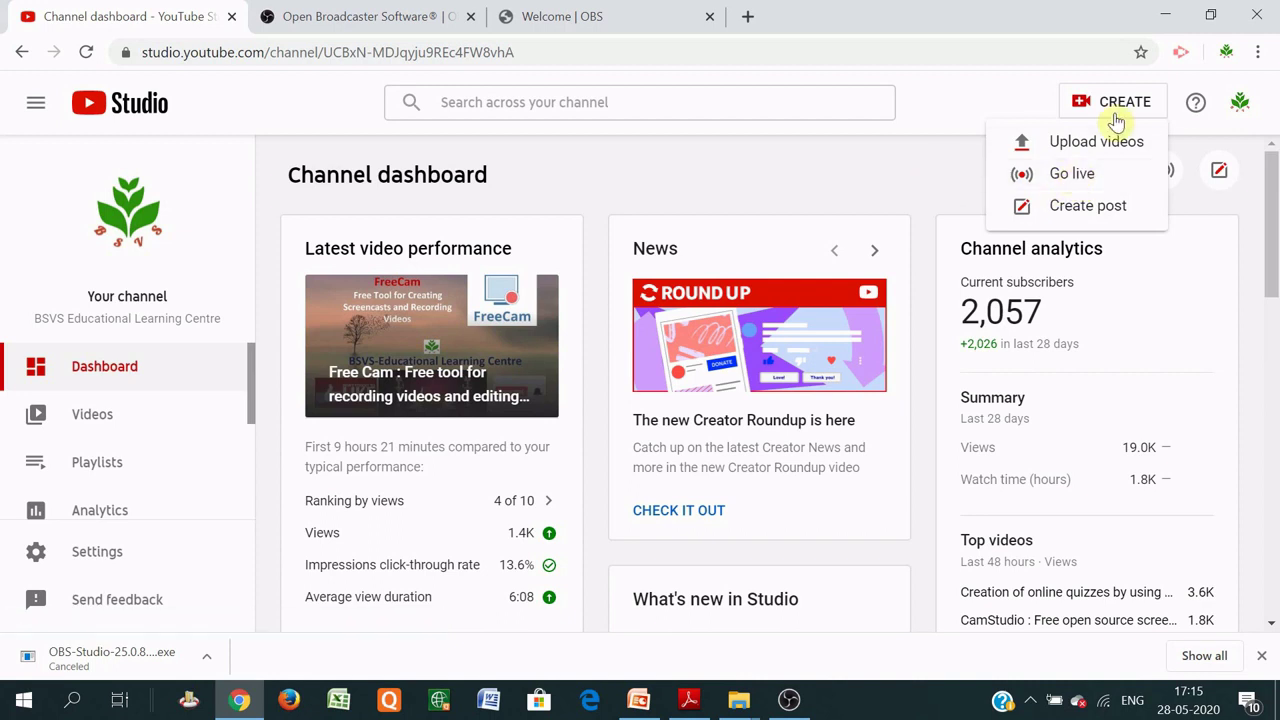
left_click(926, 192)
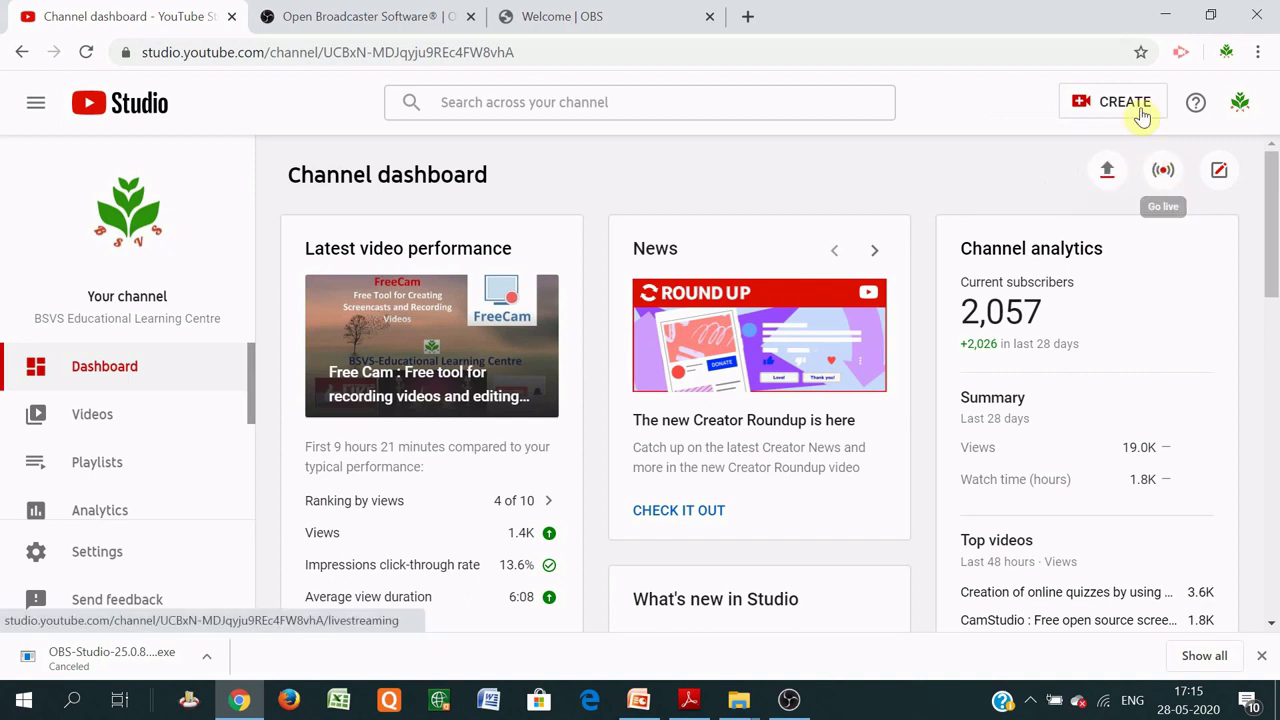
left_click(1163, 175)
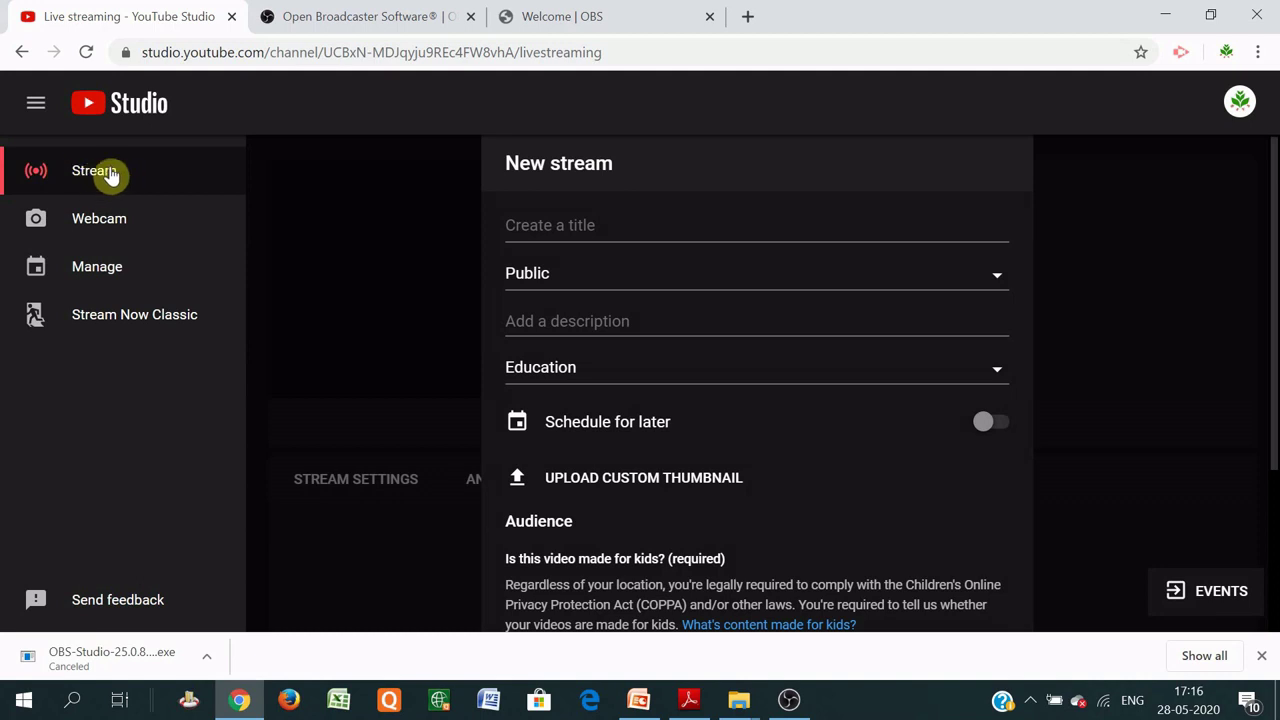
left_click(100, 172)
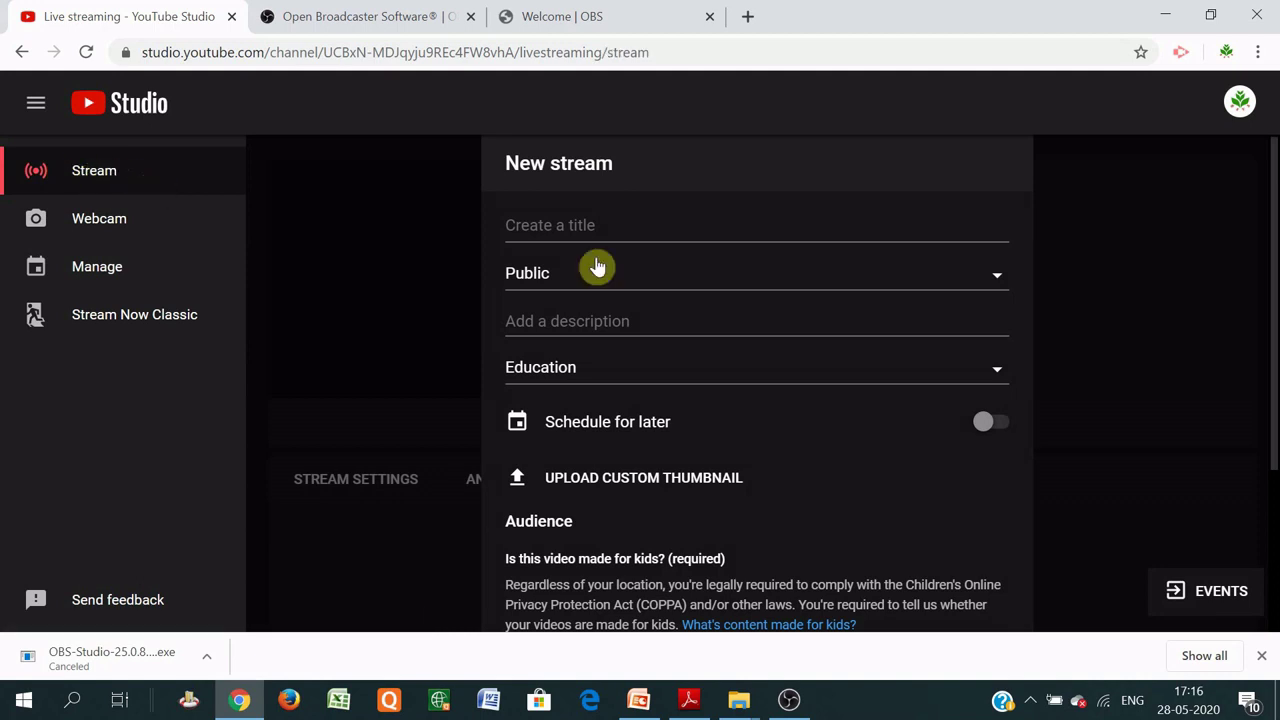
scroll(728, 430, "down", 3)
scroll(752, 463, "up", 3)
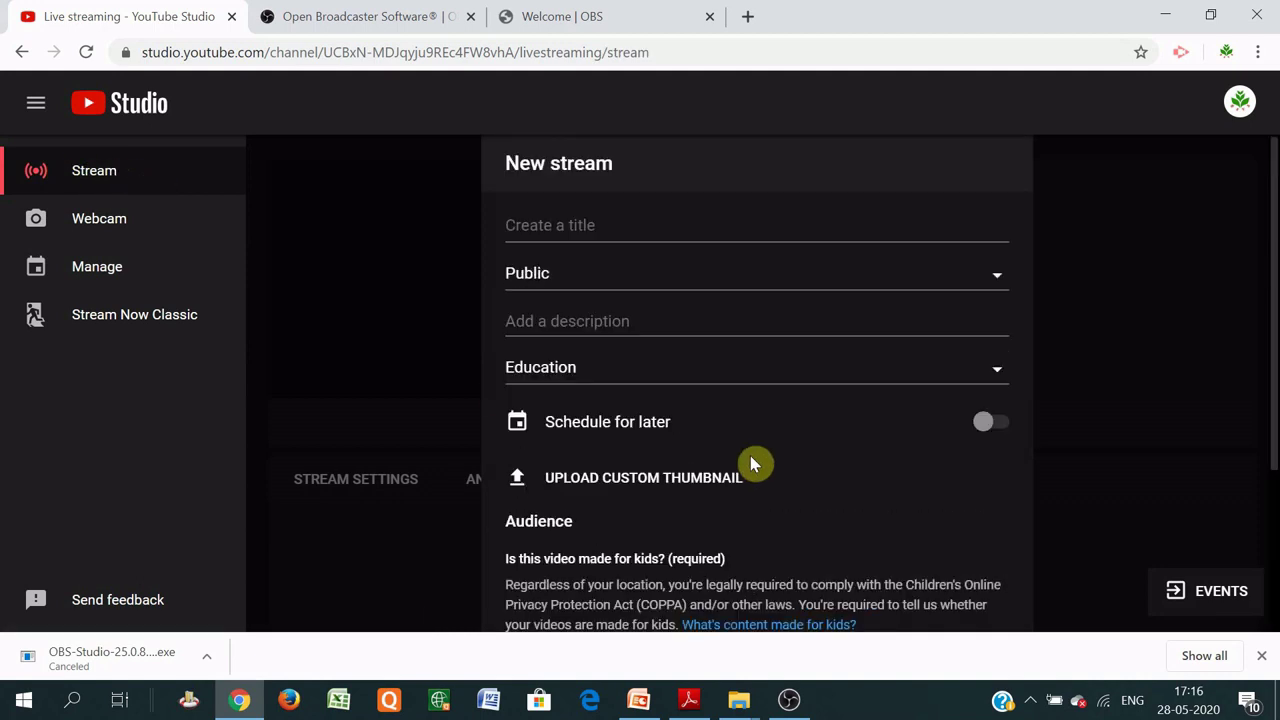
- Title the new stream "Demo YouTube live Streaming"
left_click(562, 229)
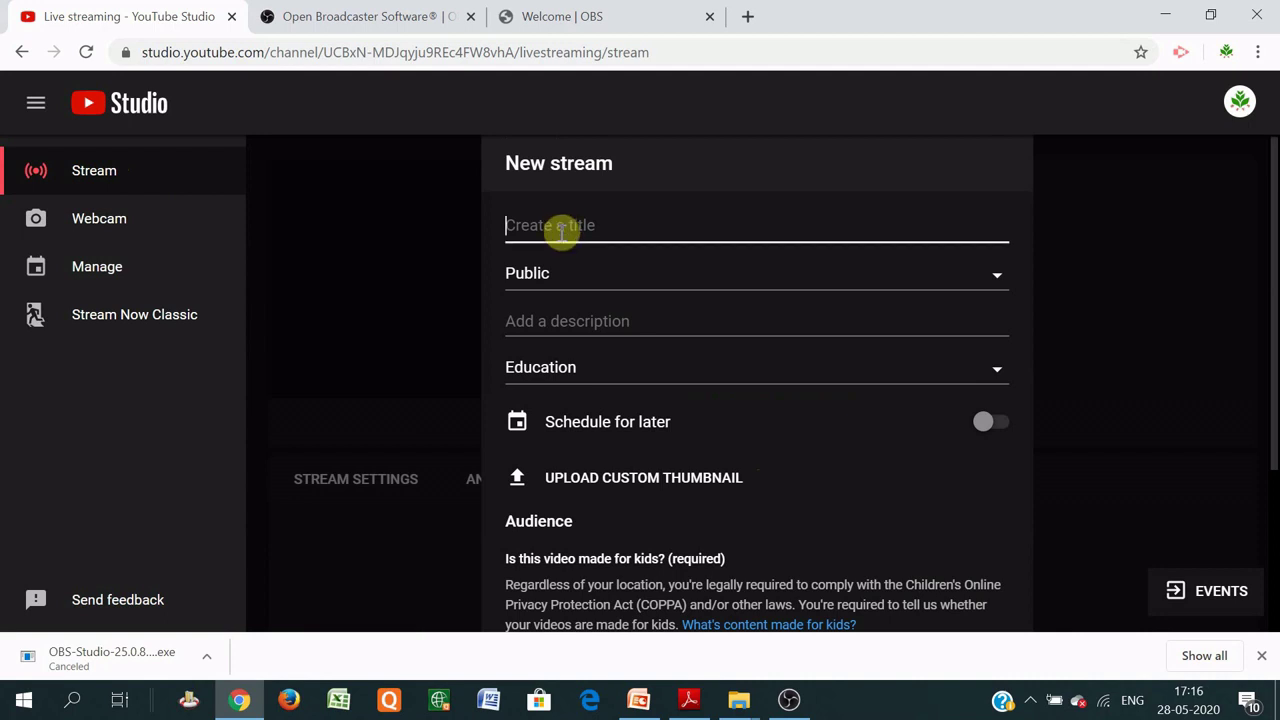
type("Demo YouTut")
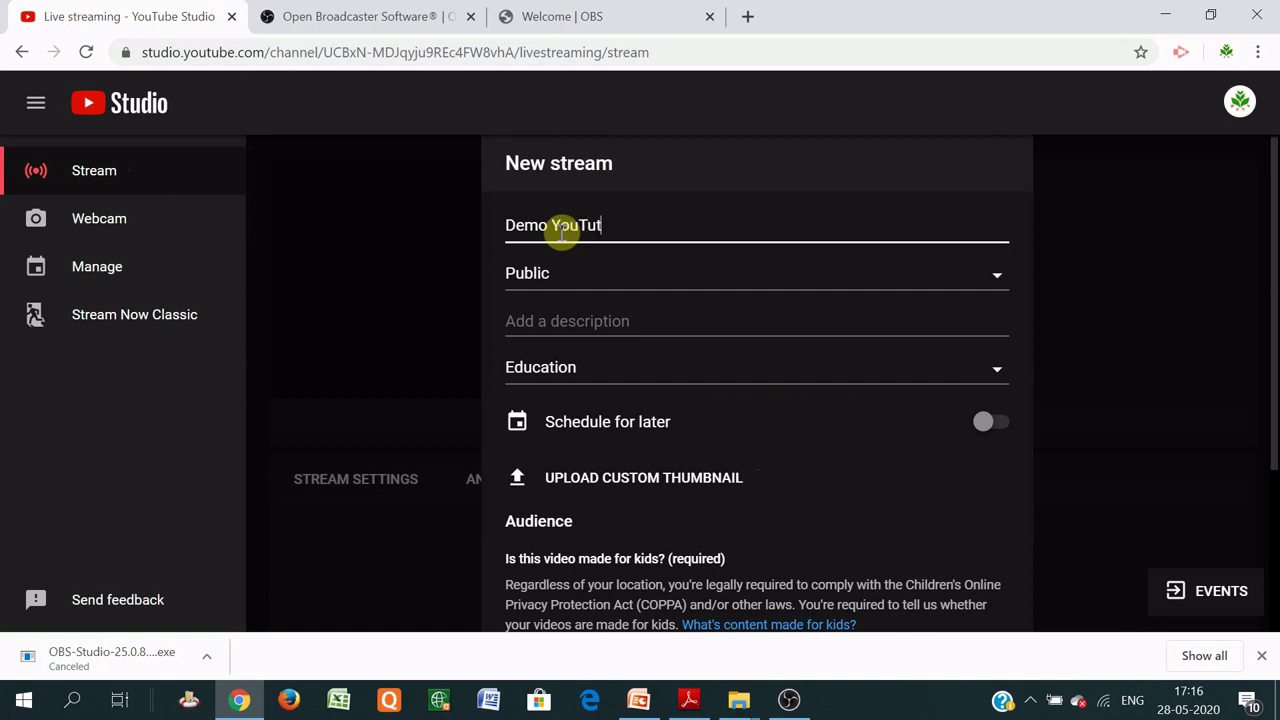
type("ube")
key("BackSpace")
key("BackSpace")
type("be live Streaming")
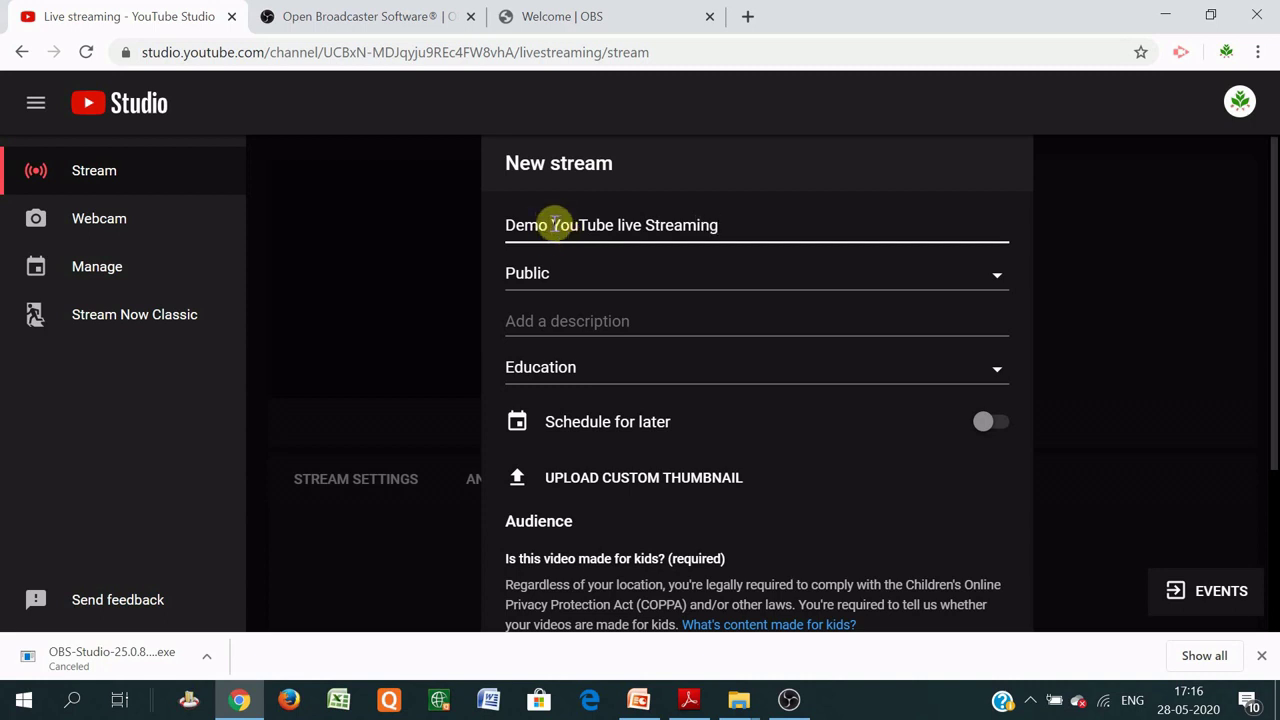
- Change the stream title to "Demo on YouTube live Streaming" and set the visibility to Unlisted
left_click(550, 224)
type("on")
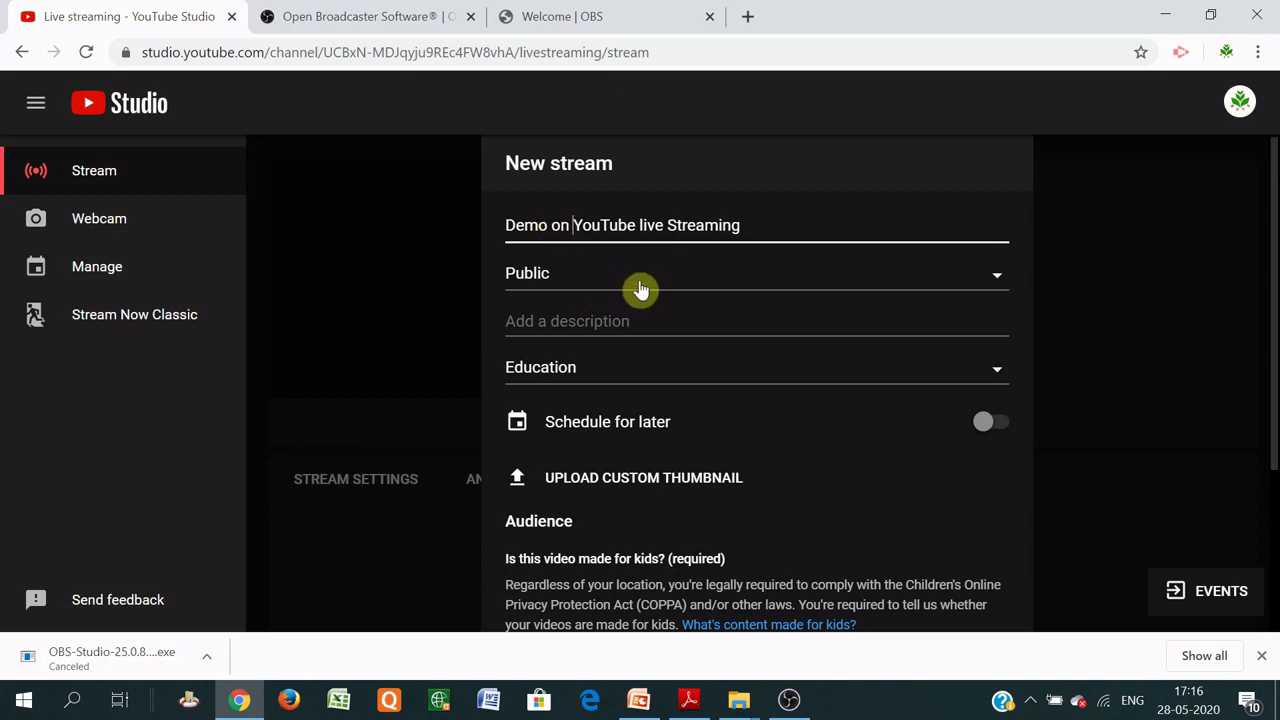
left_click(990, 287)
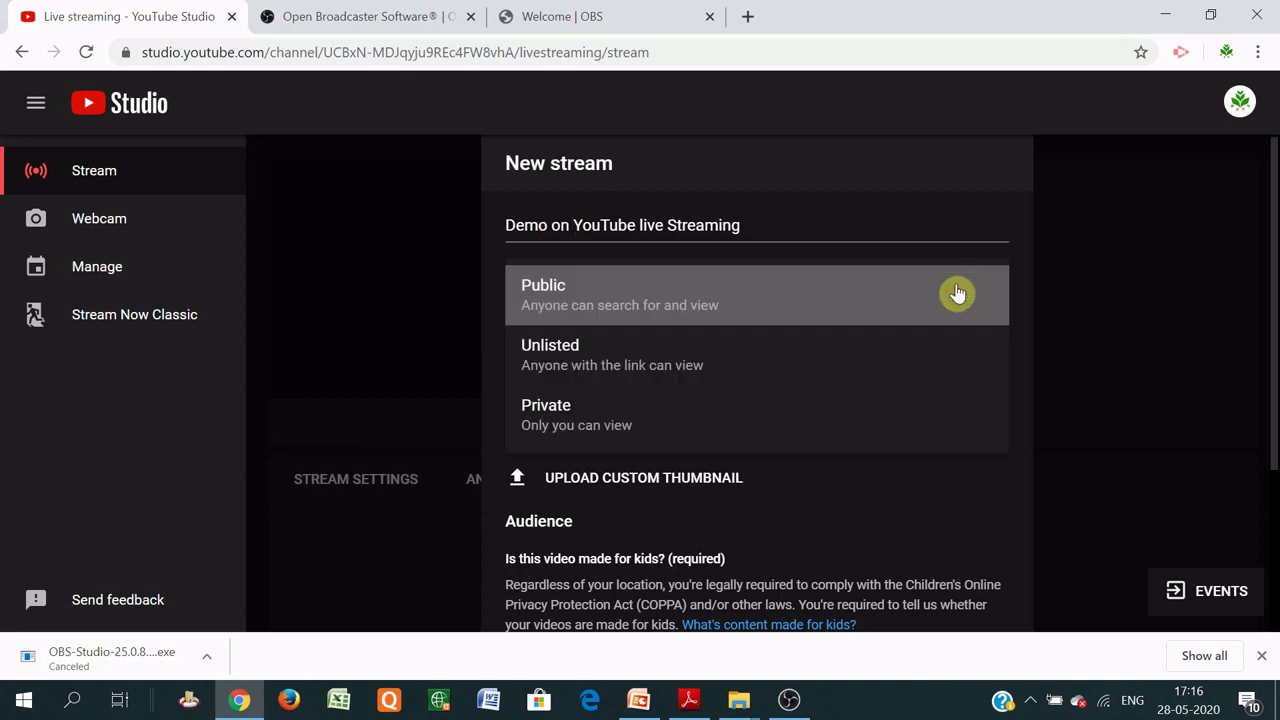
left_click(584, 360)
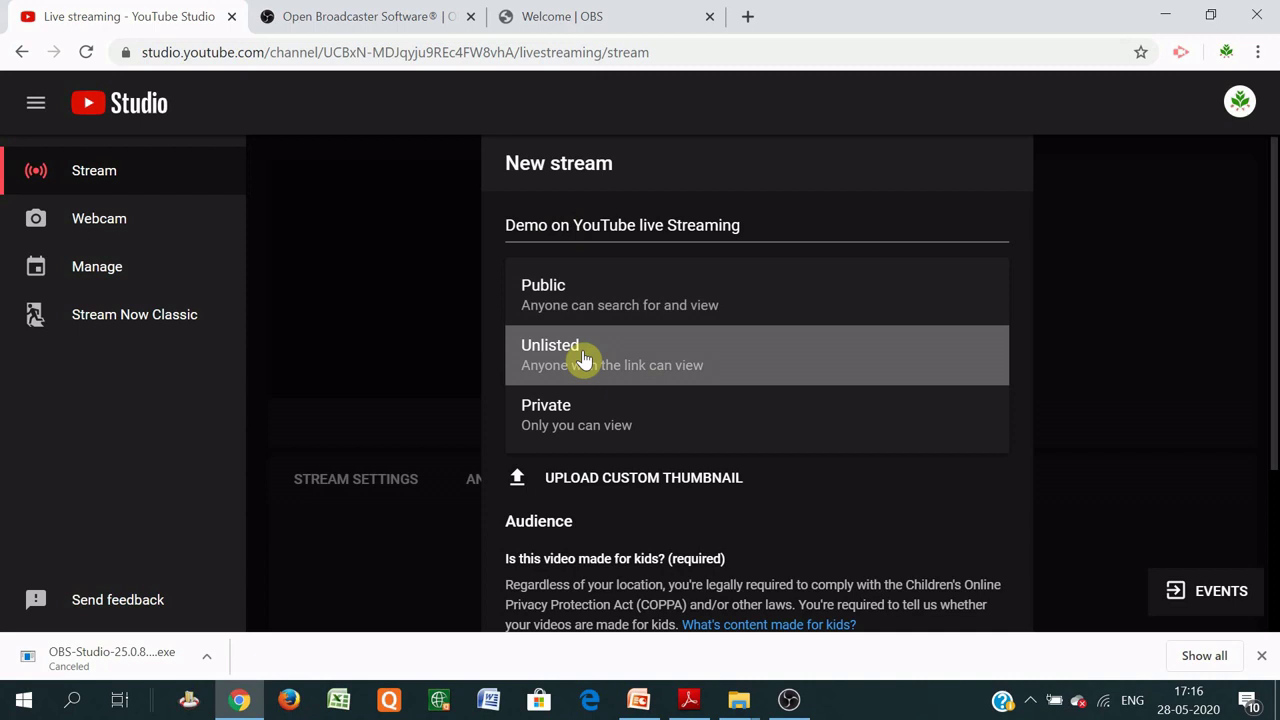
left_click(584, 360)
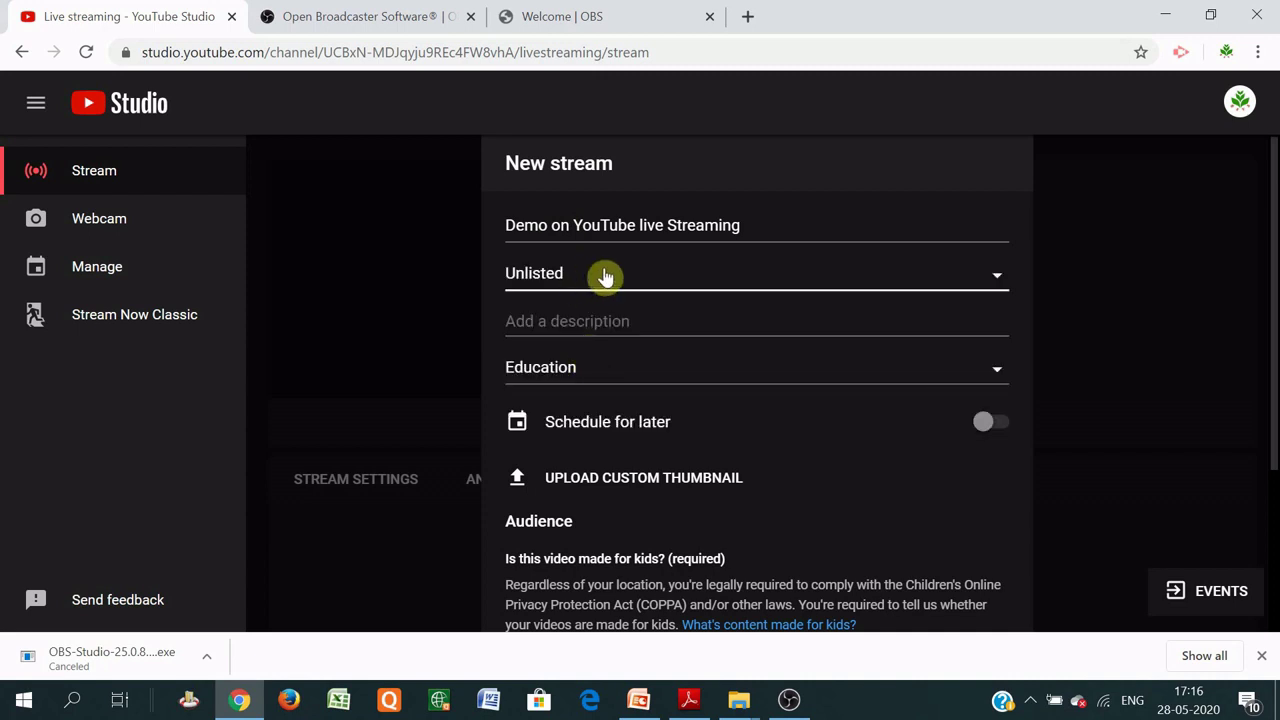
- Copy the stream title into the description and choose Education as the category
left_click(631, 329)
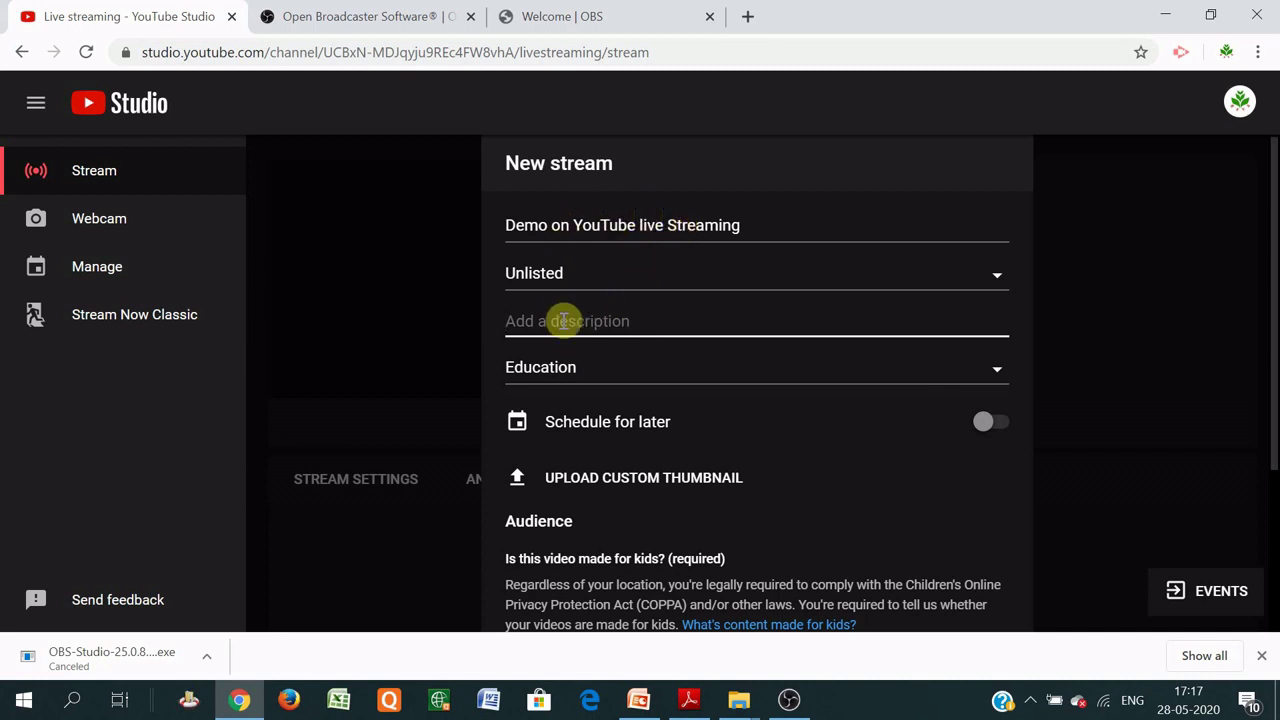
left_click_drag(743, 226, 503, 230)
key("ctrl+c")
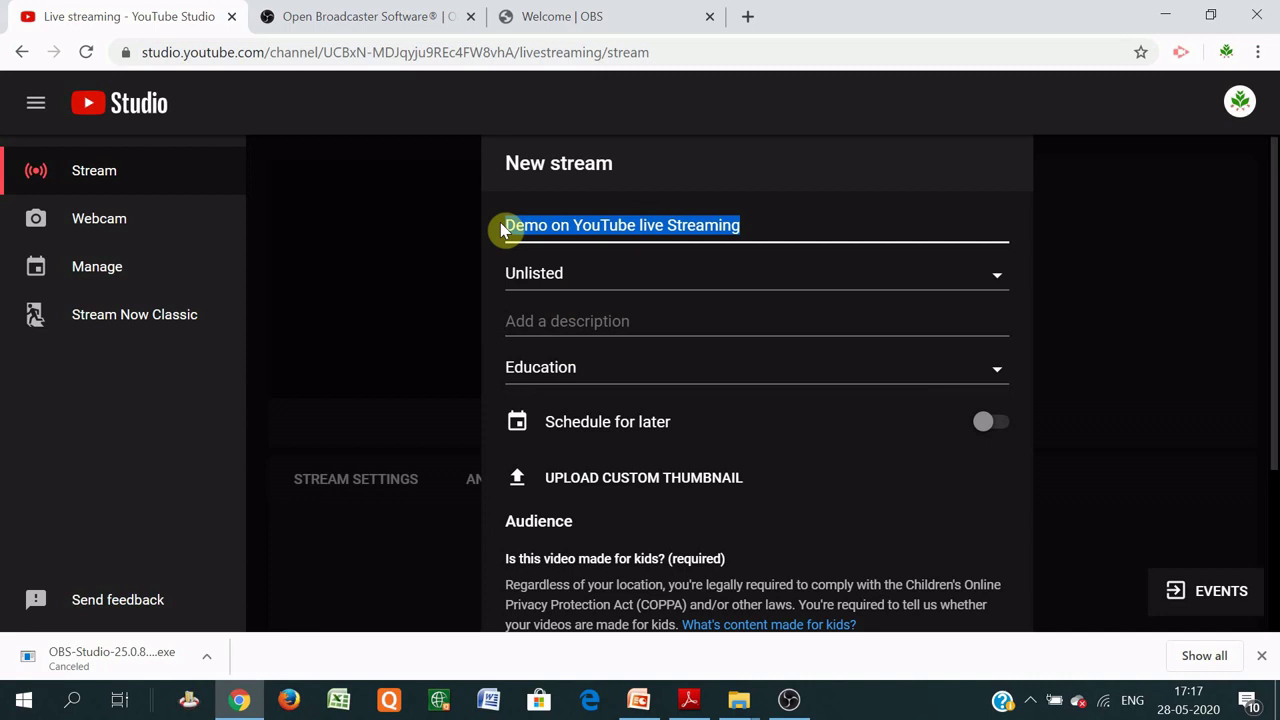
left_click(582, 321)
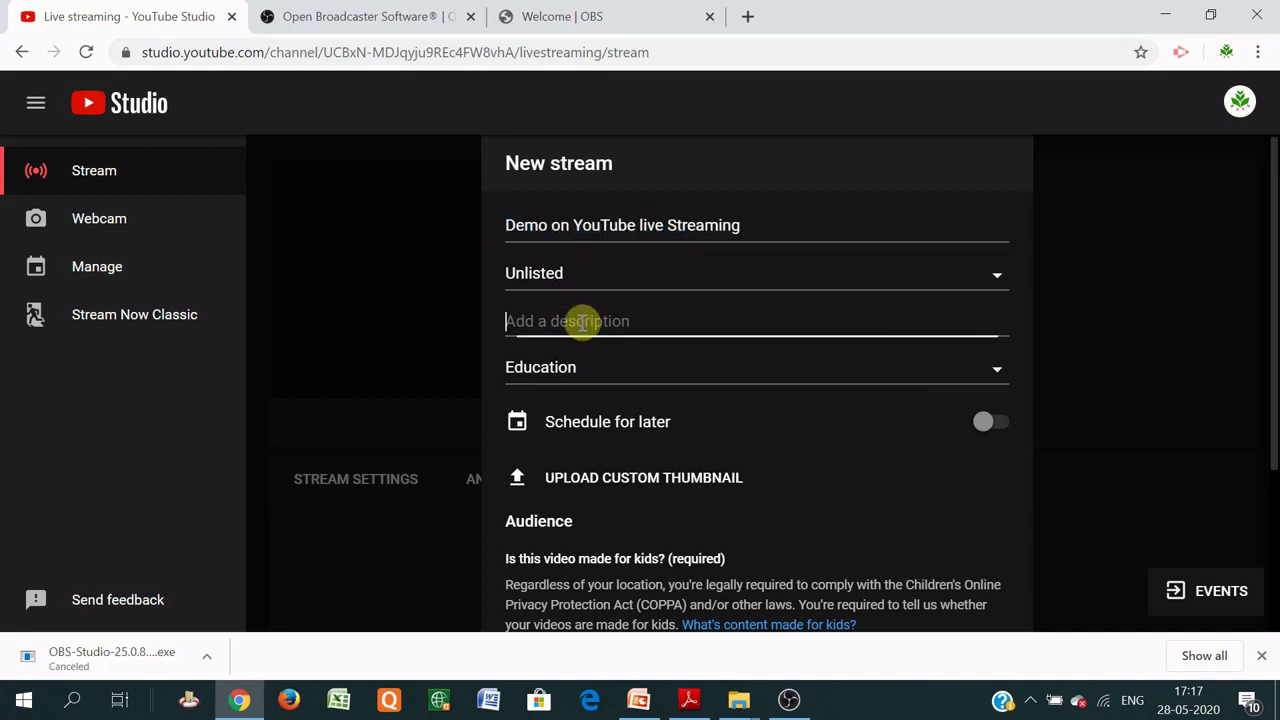
key("ctrl+v")
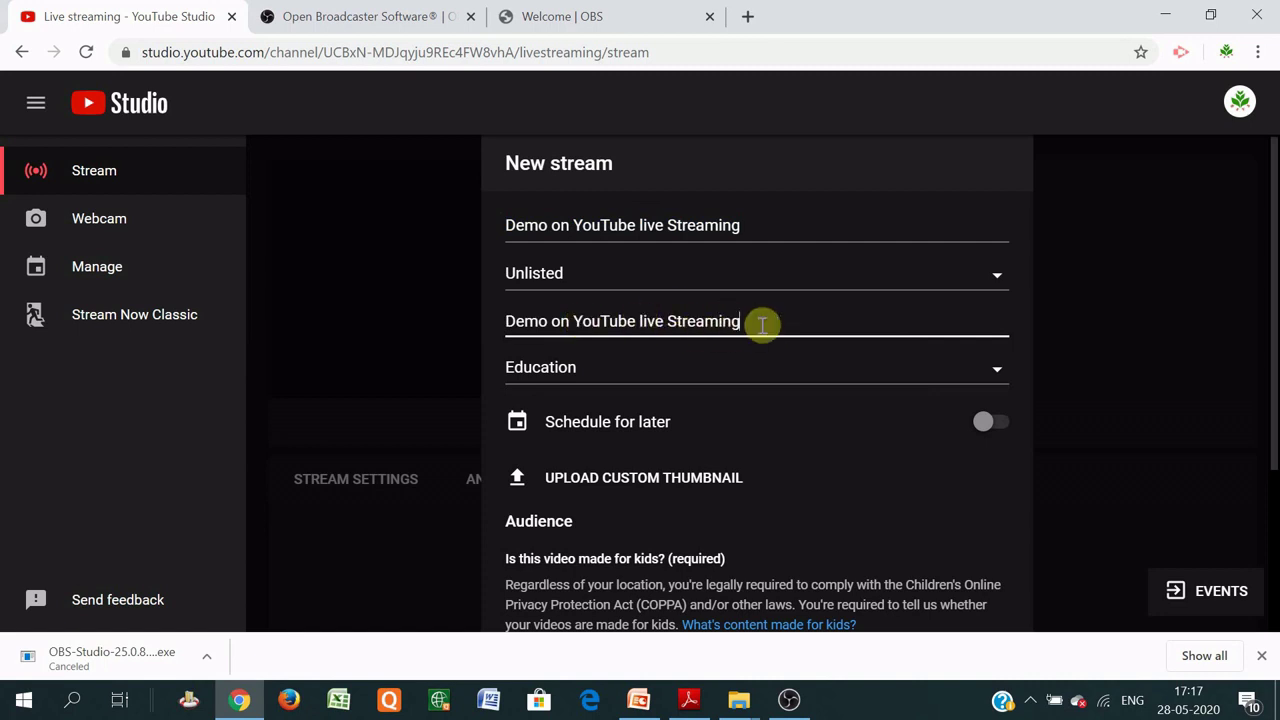
left_click(991, 378)
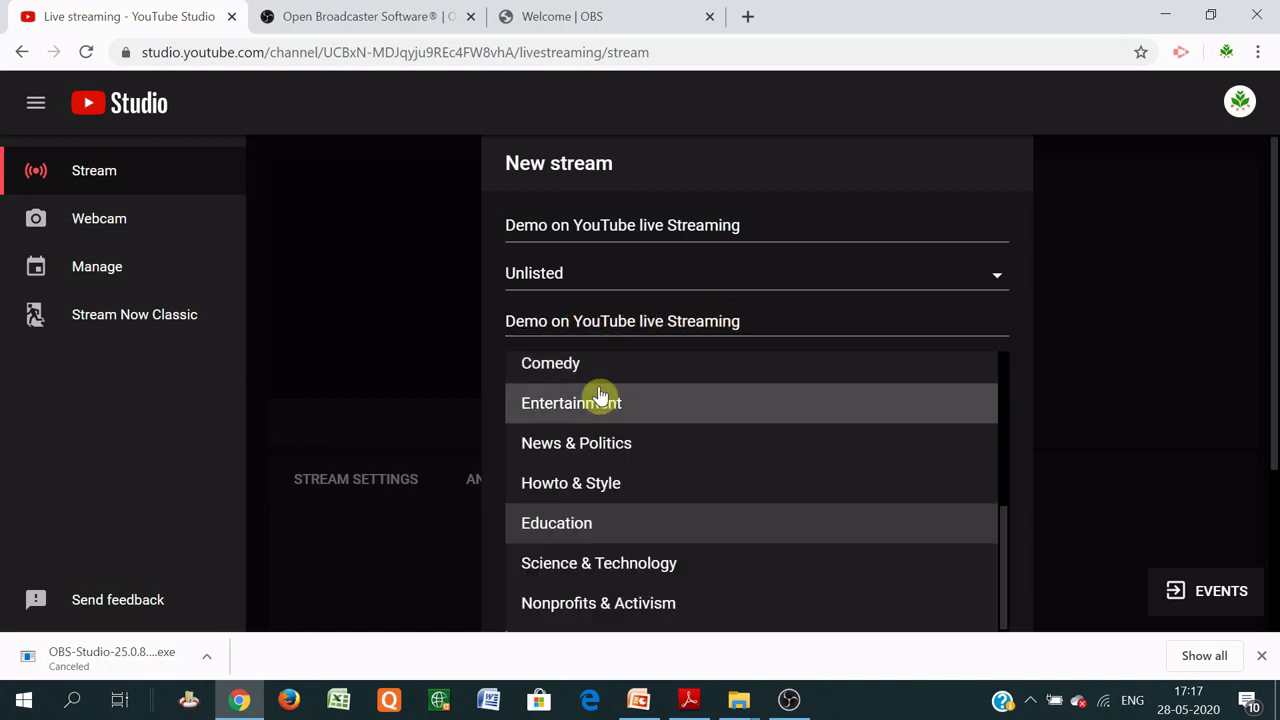
left_click(563, 527)
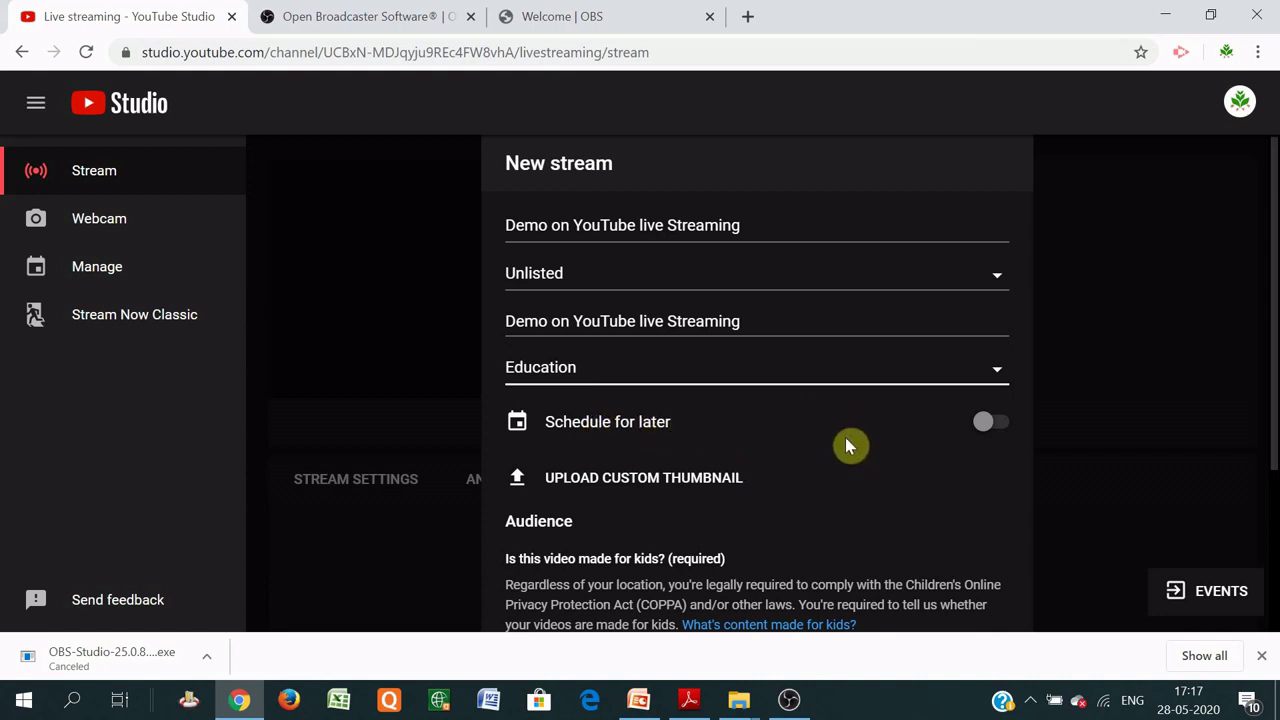
left_click(1002, 428)
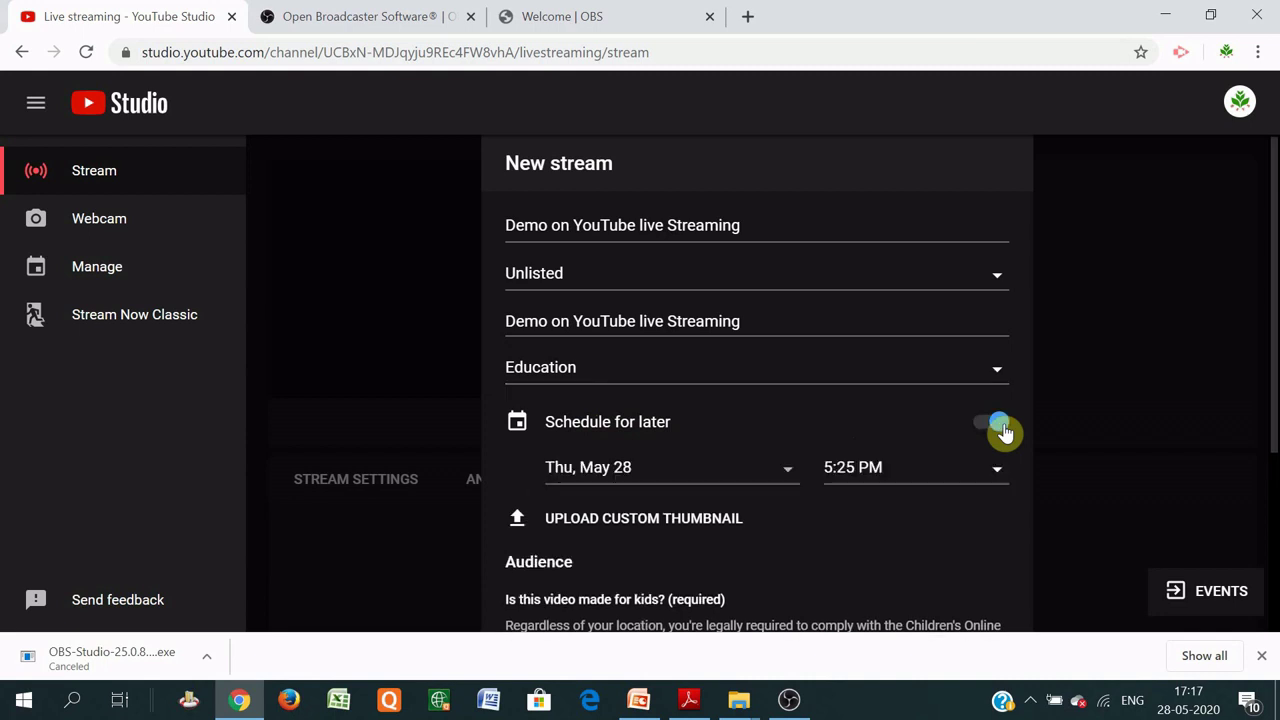
left_click(737, 476)
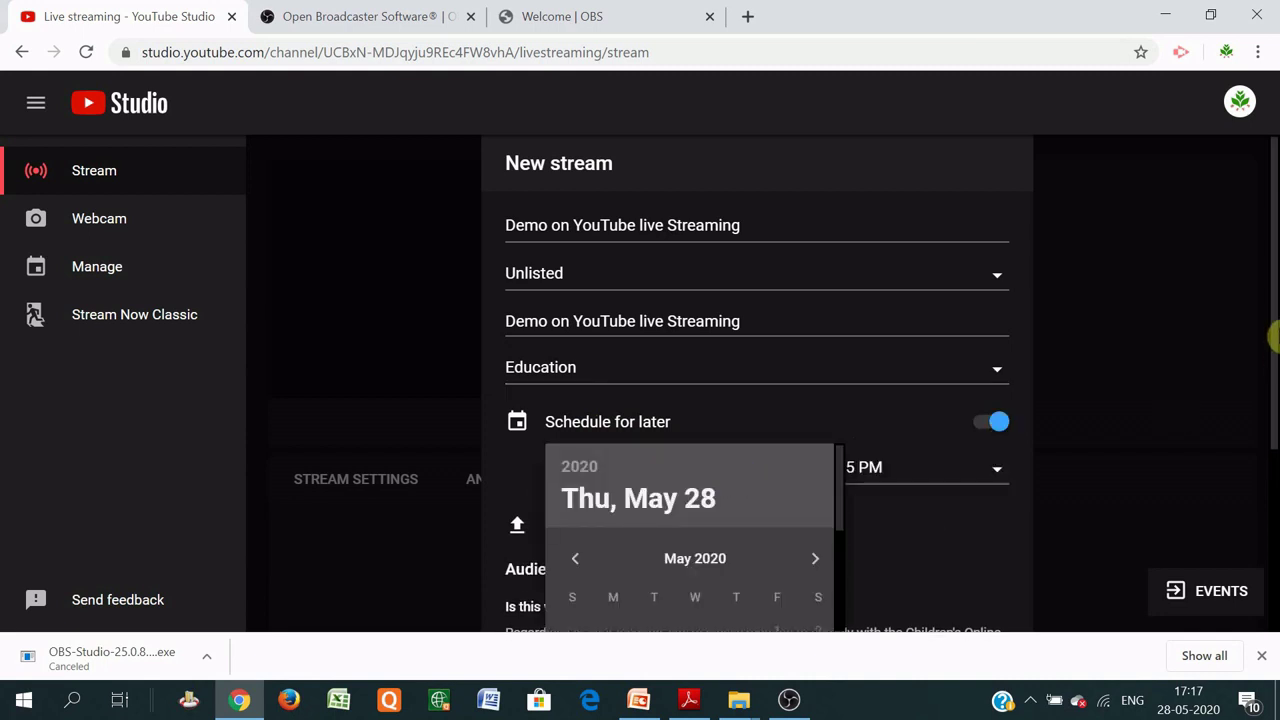
scroll(1275, 349, "down", 1)
scroll(689, 526, "down", 2)
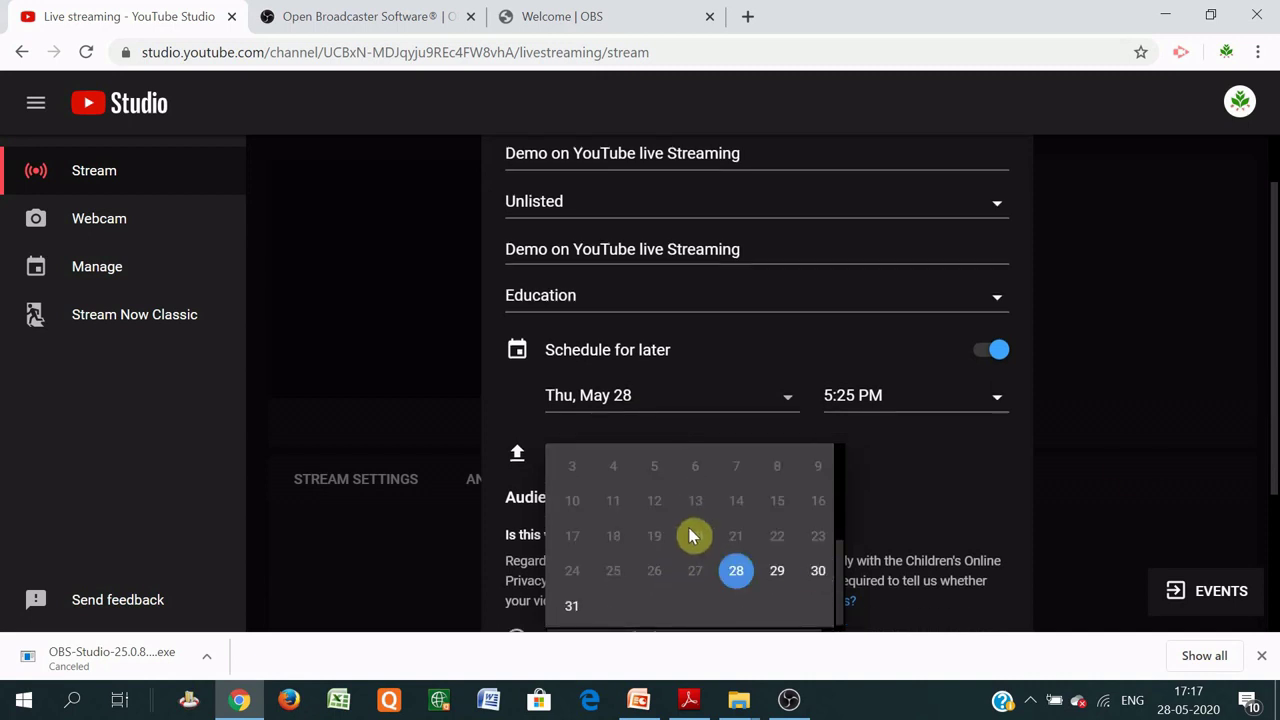
left_click(995, 405)
scroll(870, 480, "up", 5)
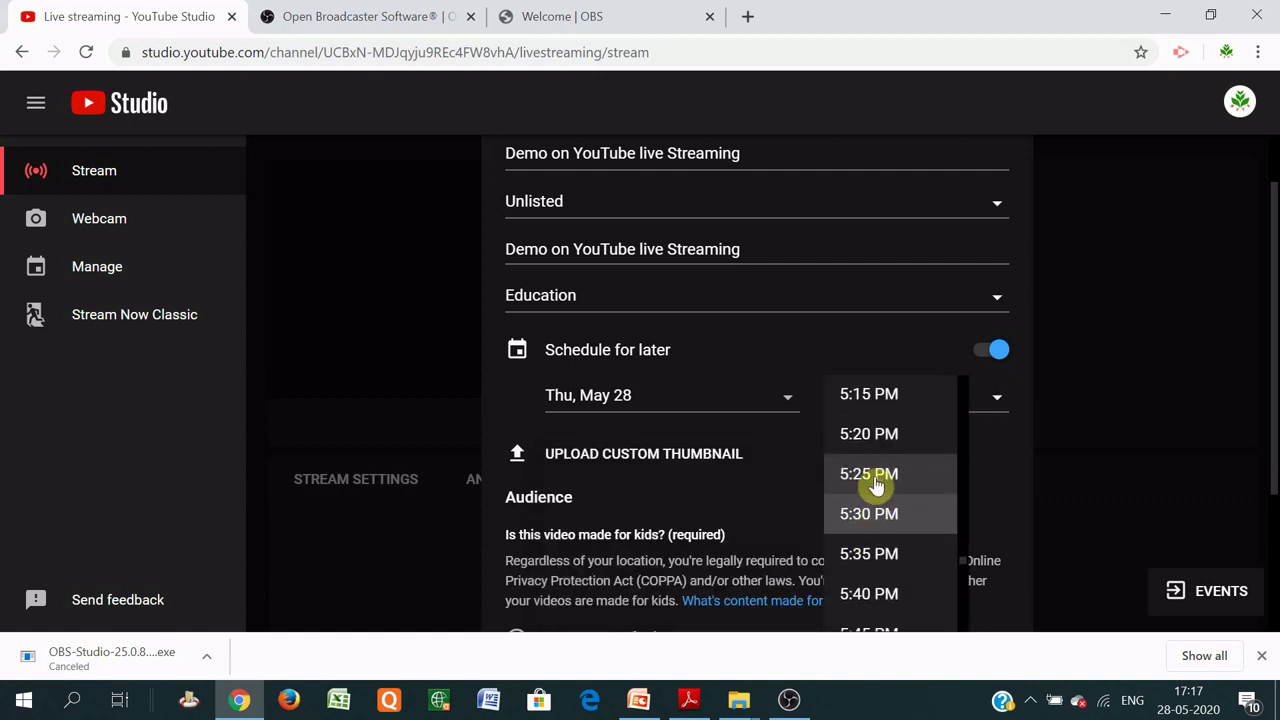
scroll(875, 485, "up", 9)
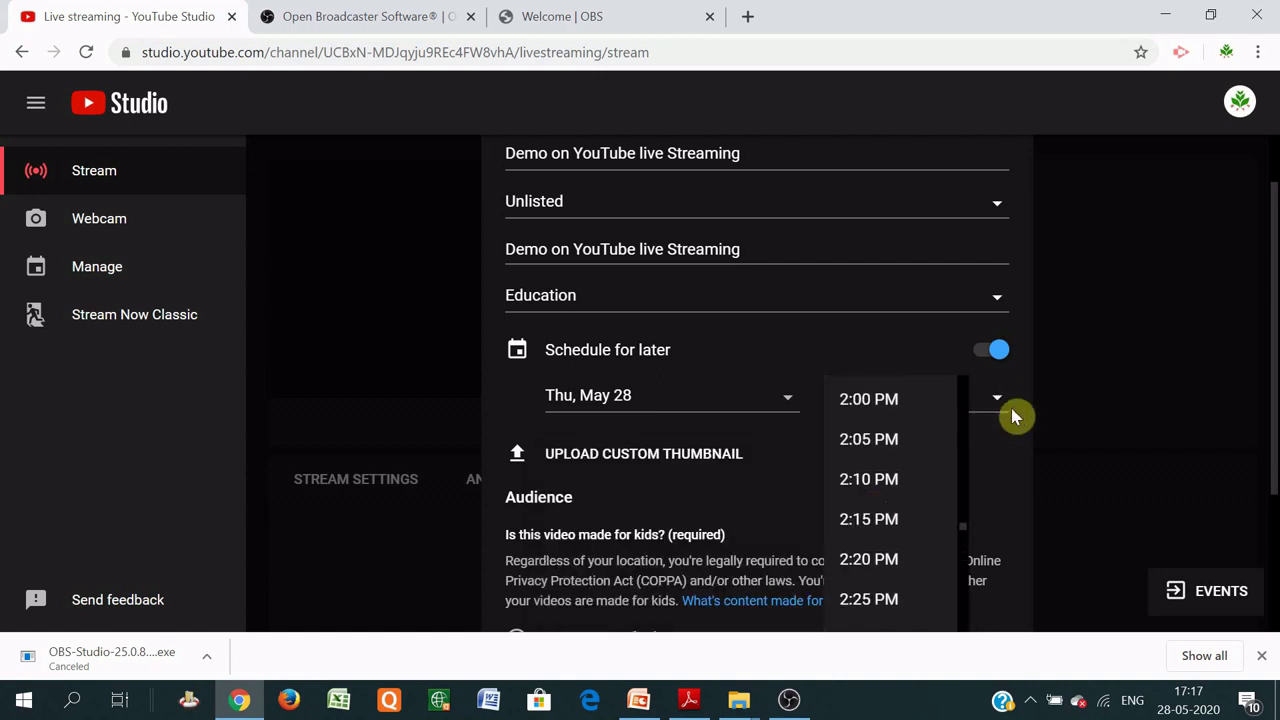
left_click(1055, 388)
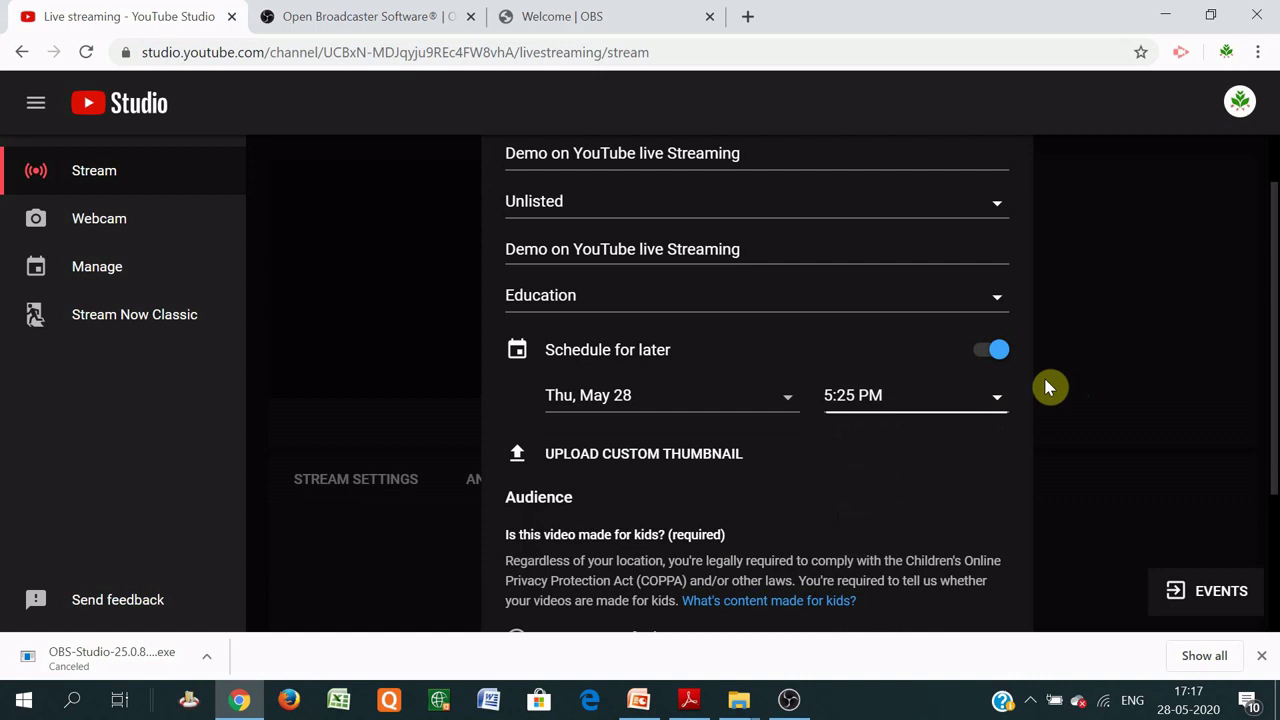
left_click(983, 355)
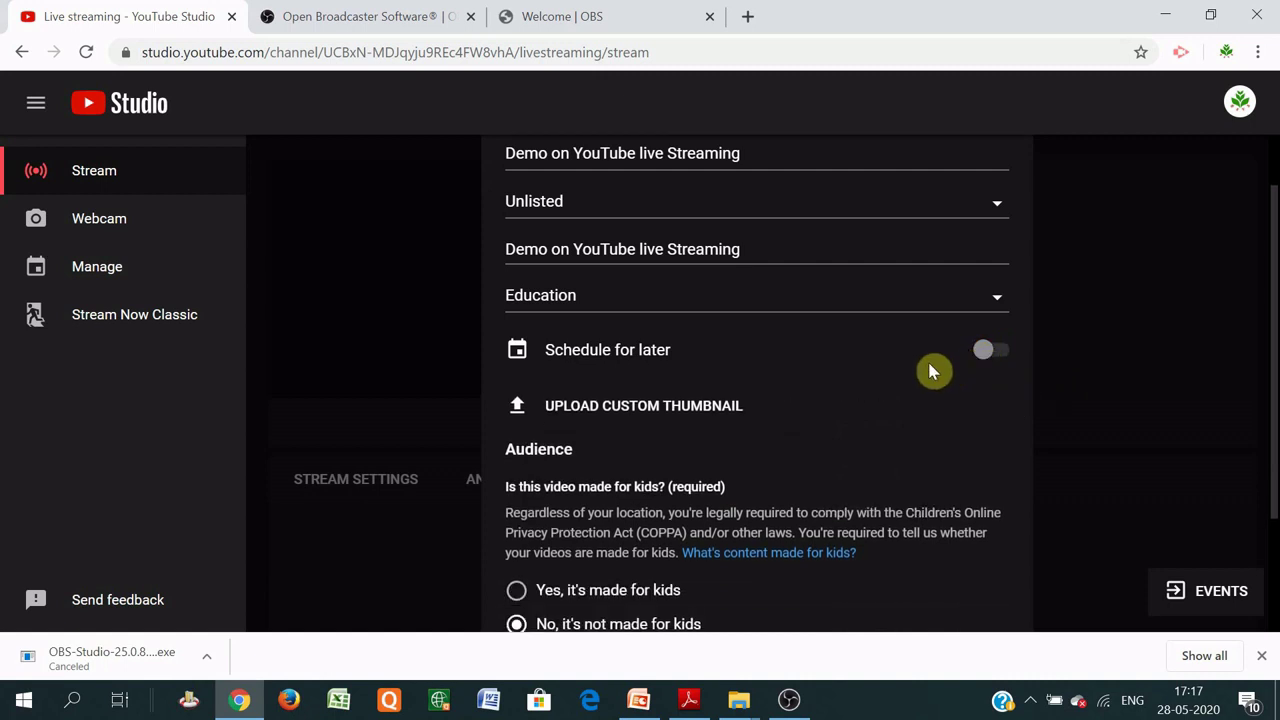
- Upload a custom thumbnail for the stream, using the OBS YouTube livestream title image from the Desktop
left_click(519, 413)
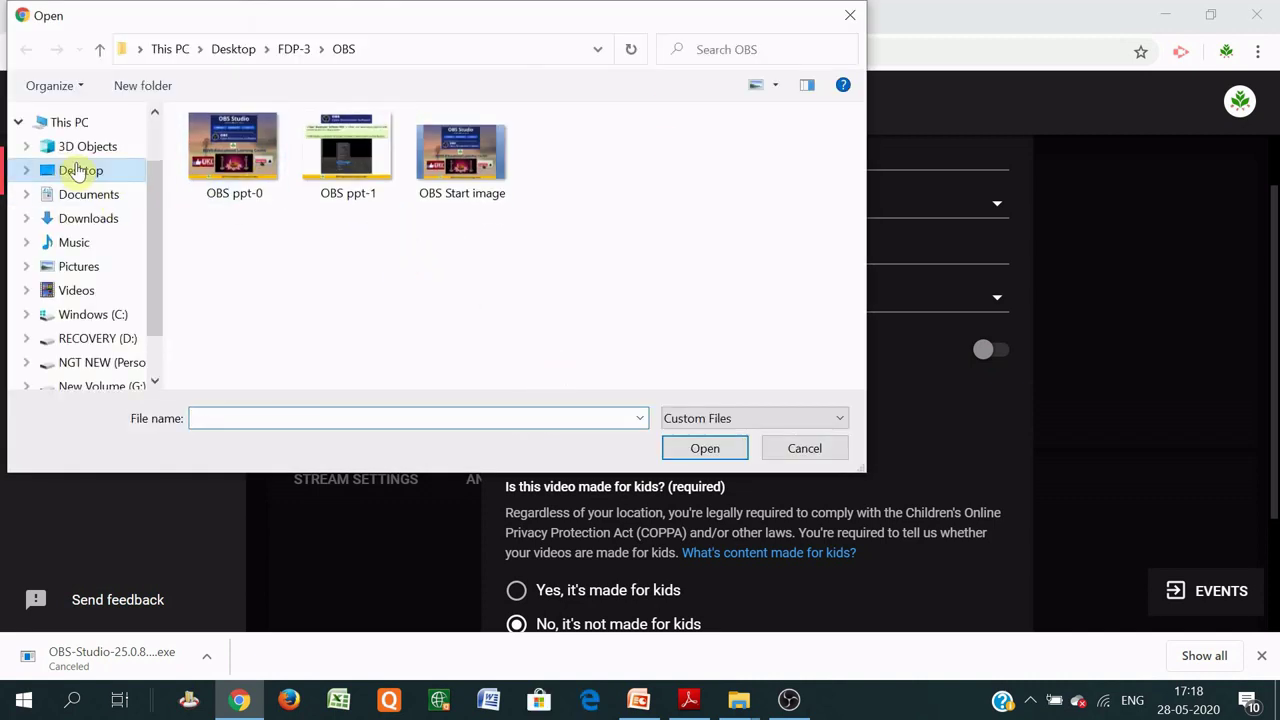
left_click(78, 172)
double_click(289, 315)
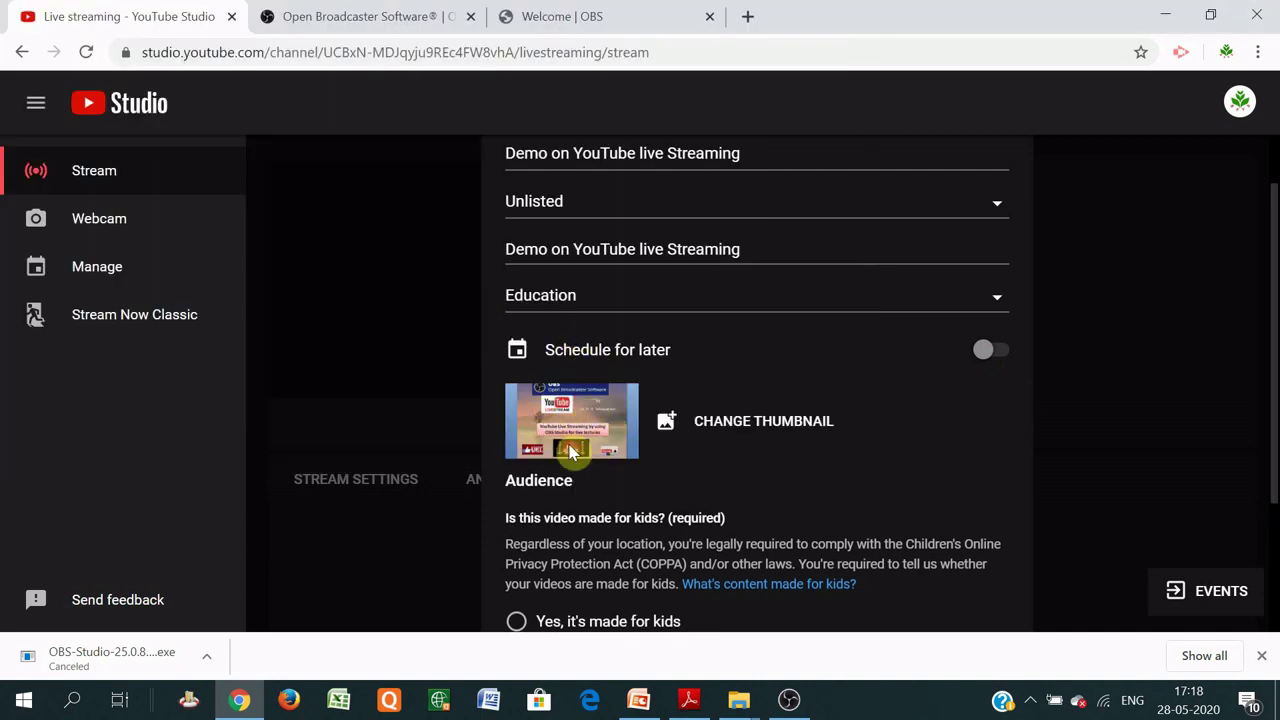
- Create the stream with the audience set to "No, it's not made for kids"
scroll(850, 497, "down", 1)
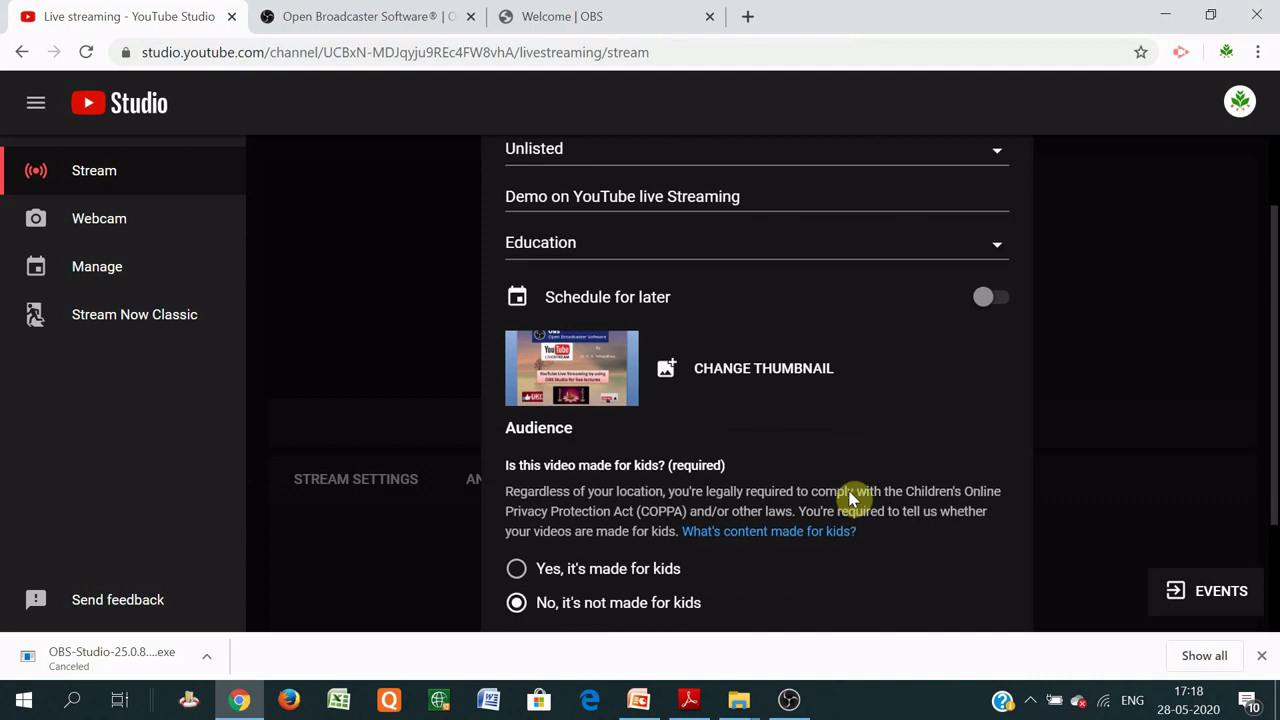
scroll(850, 497, "down", 3)
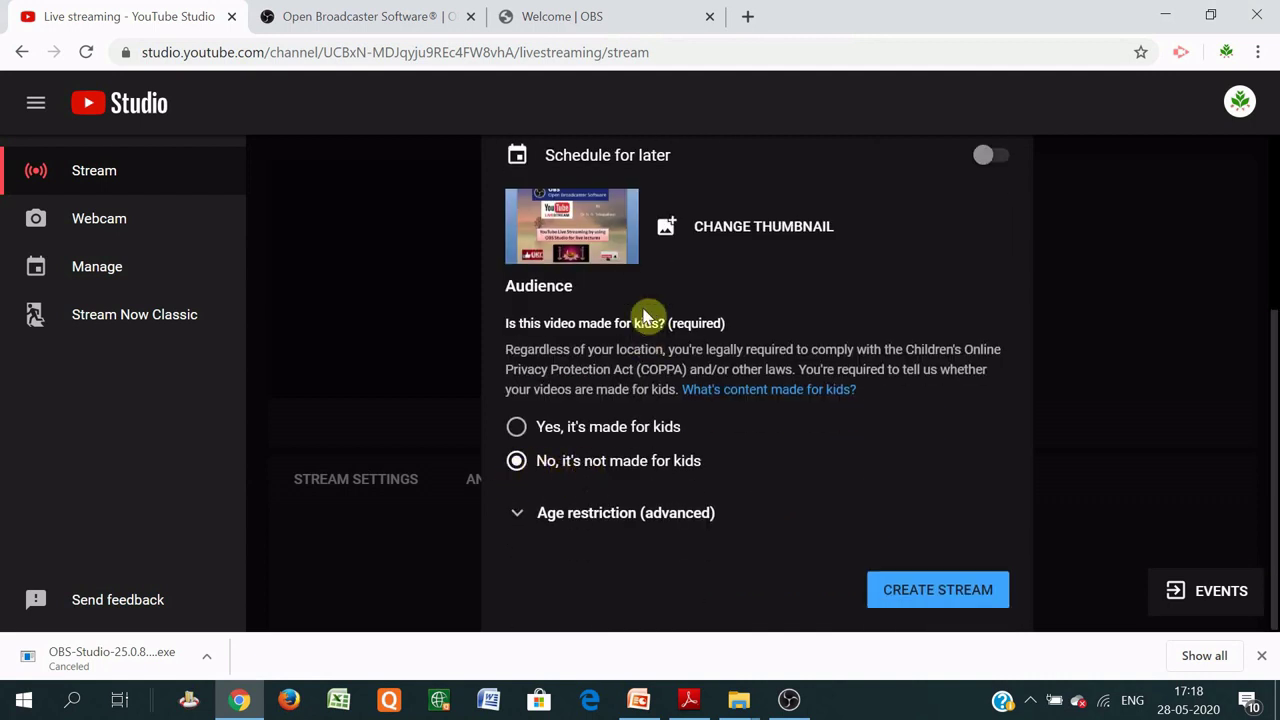
left_click(922, 590)
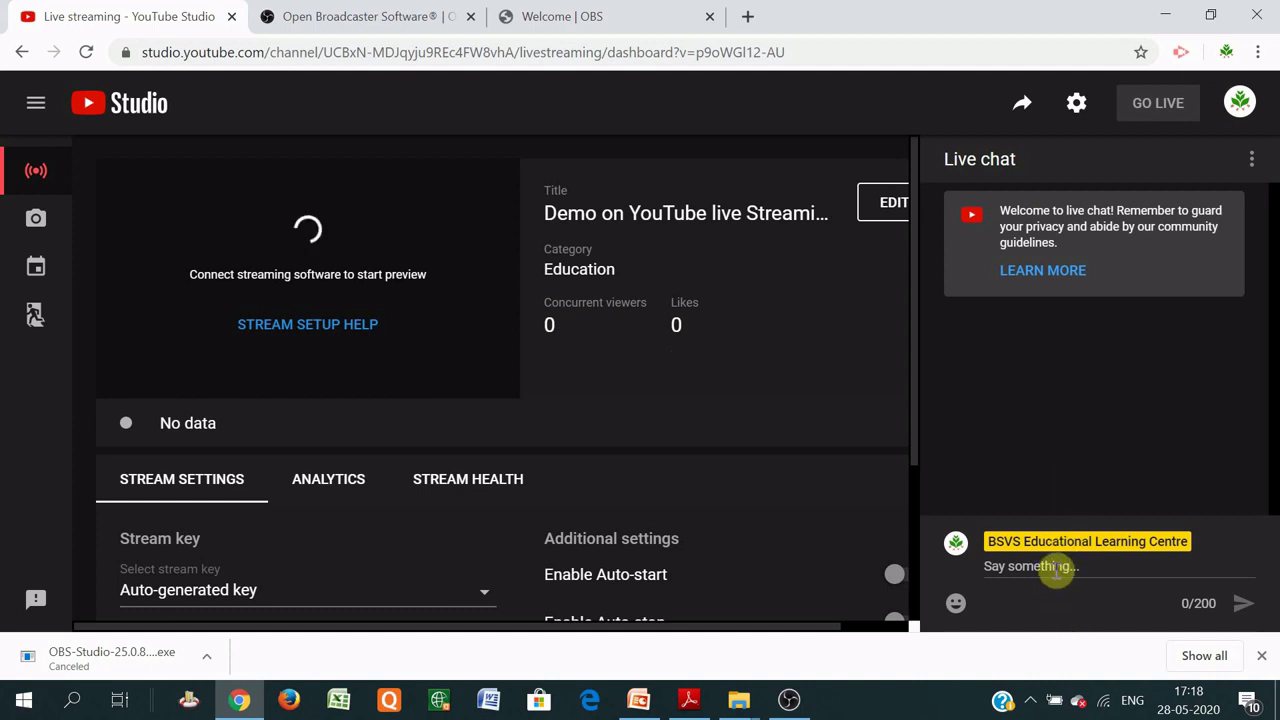
- View the live chat's participants list and return to the chat
left_click(1252, 162)
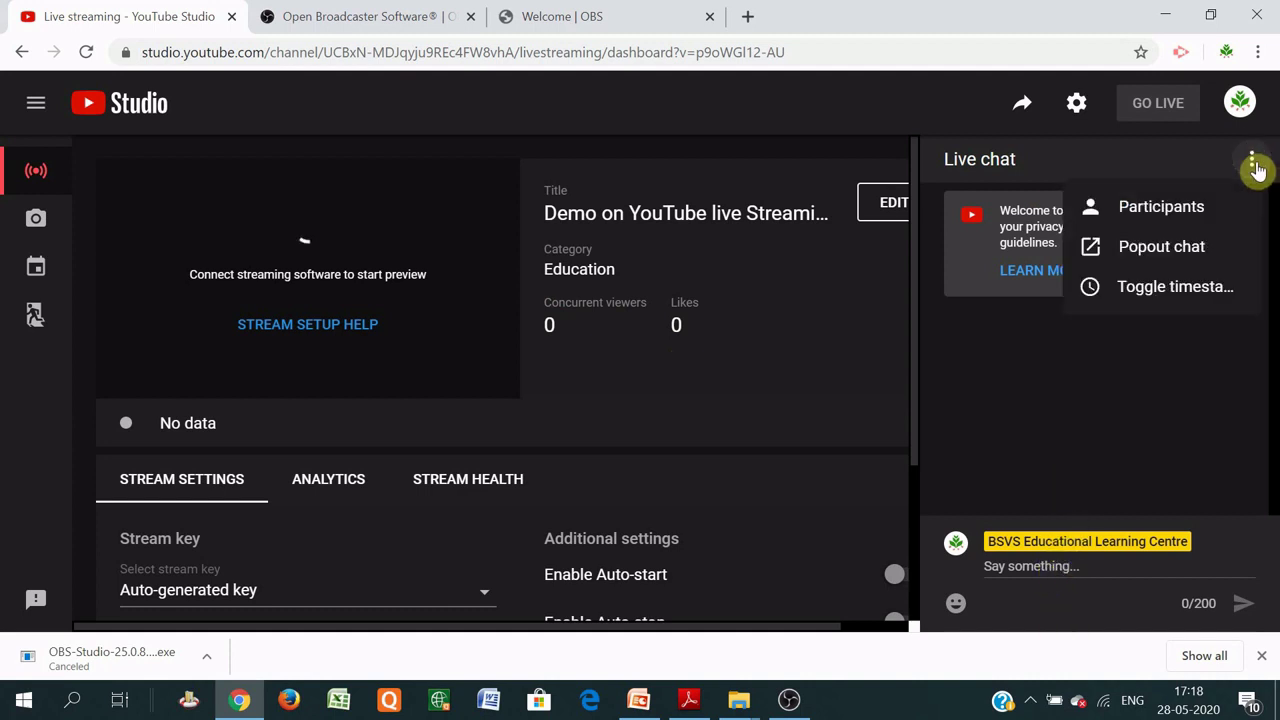
left_click(1178, 210)
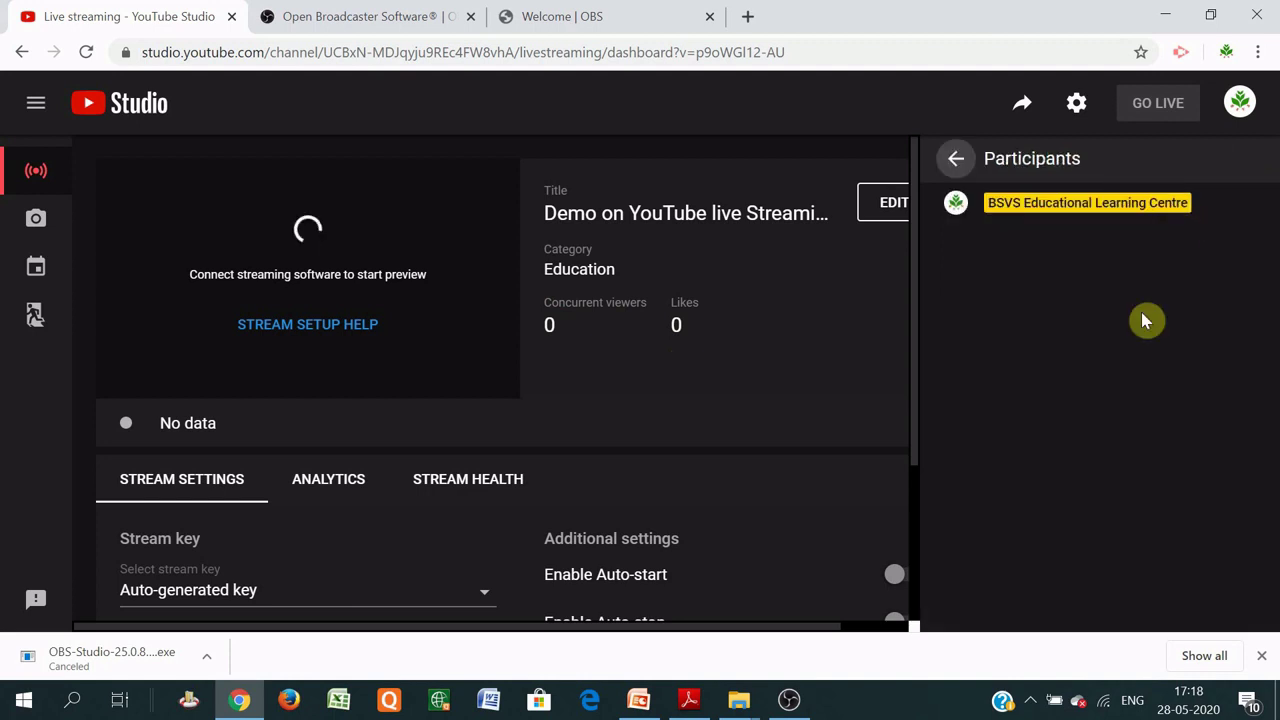
left_click(957, 163)
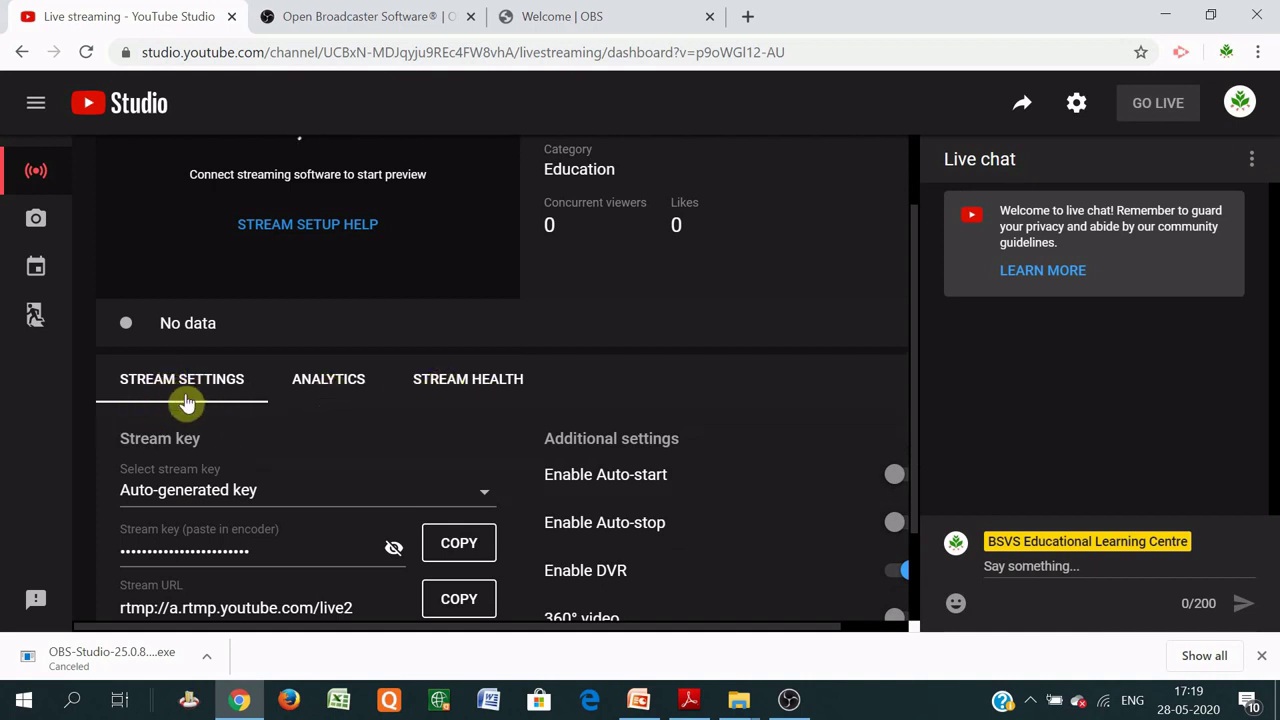
- Review the stream key and server URLs in the stream settings, copy the stream key, and switch to OBS Studio
scroll(263, 414, "down", 2)
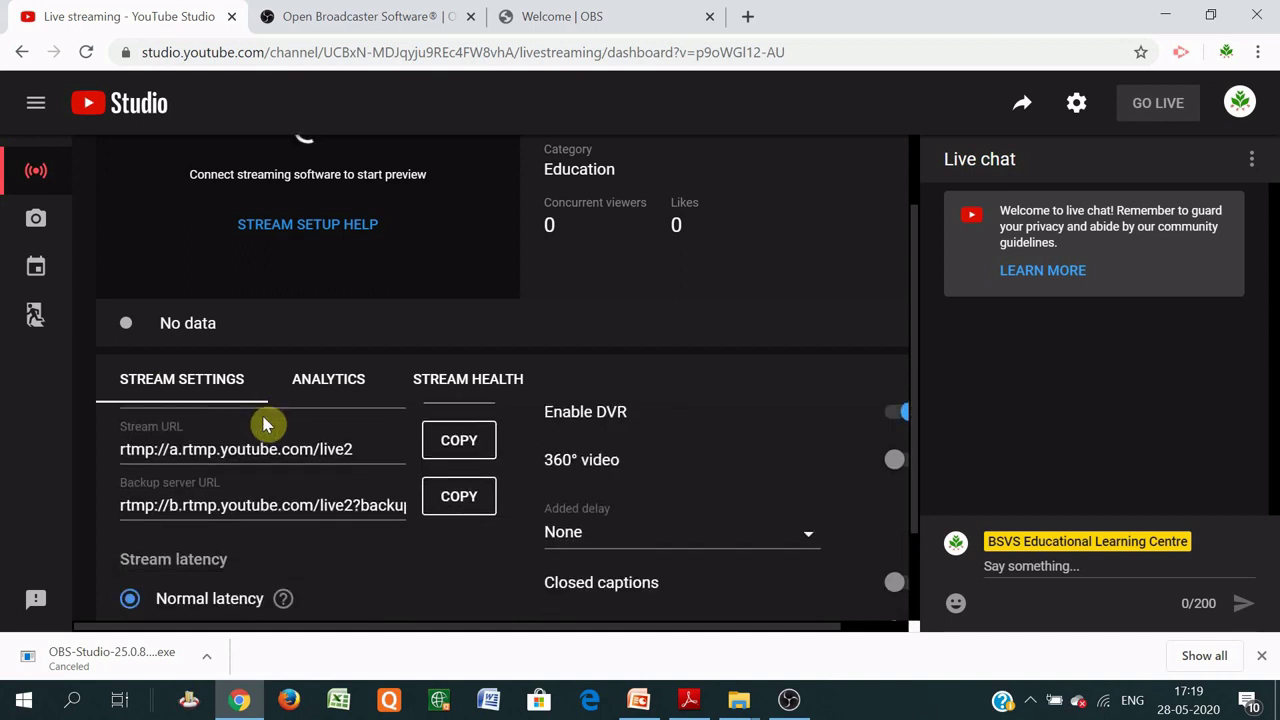
scroll(263, 414, "up", 2)
scroll(300, 555, "down", 2)
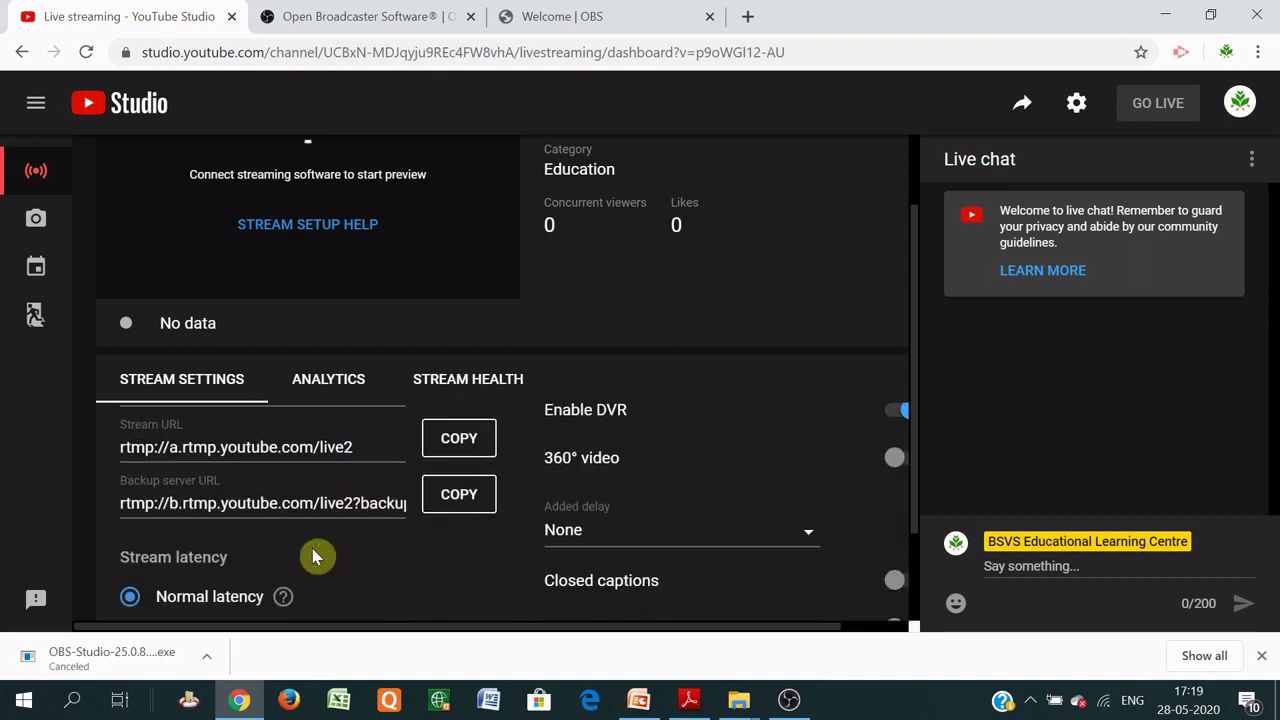
scroll(320, 555, "up", 2)
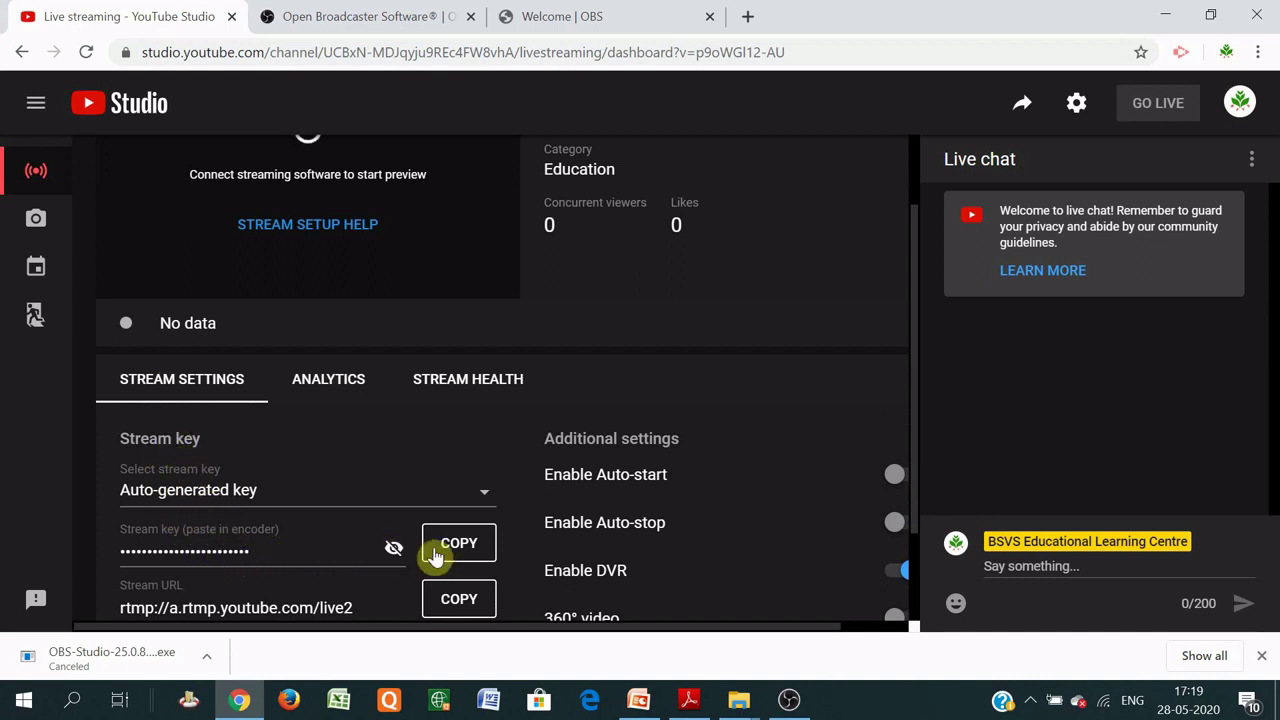
scroll(460, 556, "down", 1)
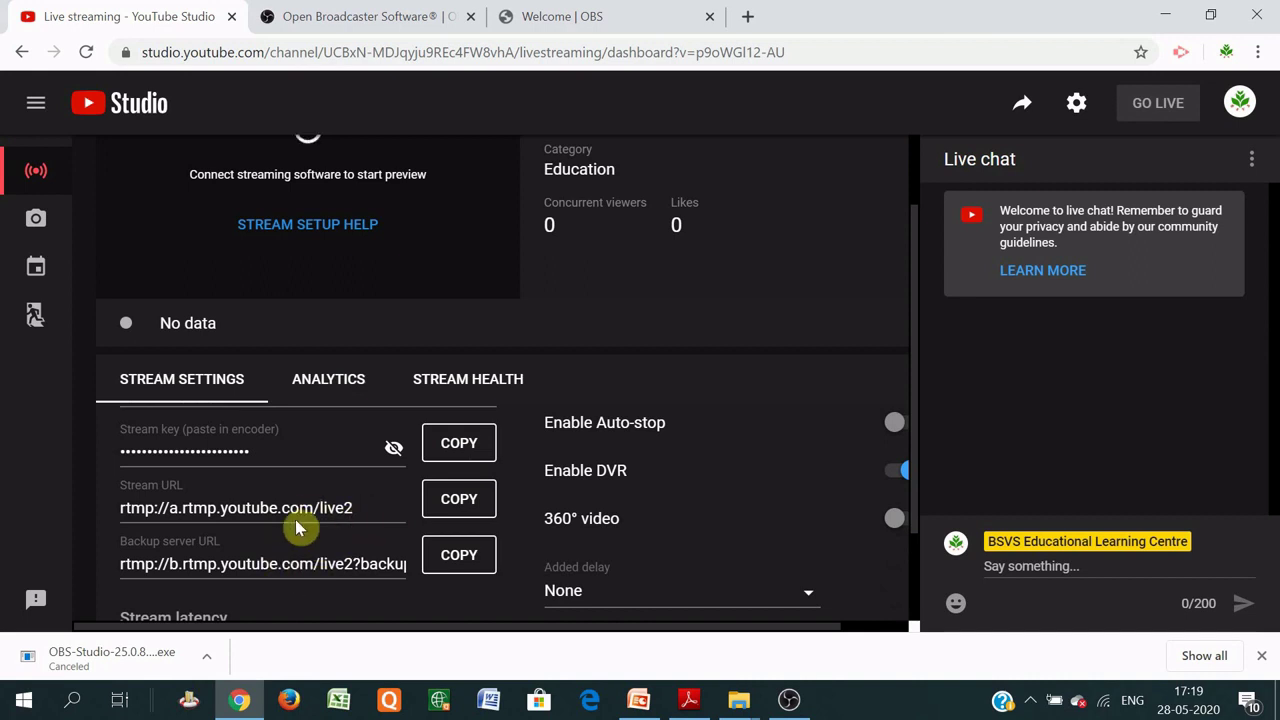
scroll(320, 502, "up", 1)
scroll(320, 502, "up", 1)
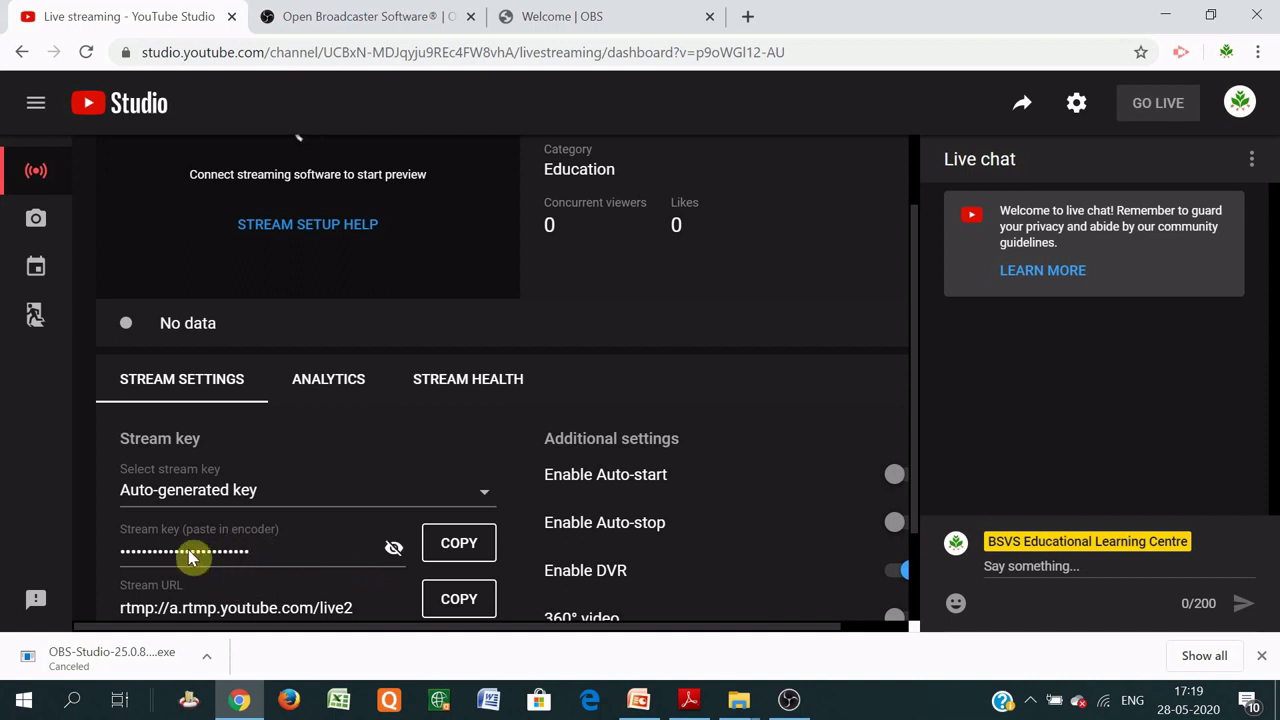
scroll(447, 549, "down", 1)
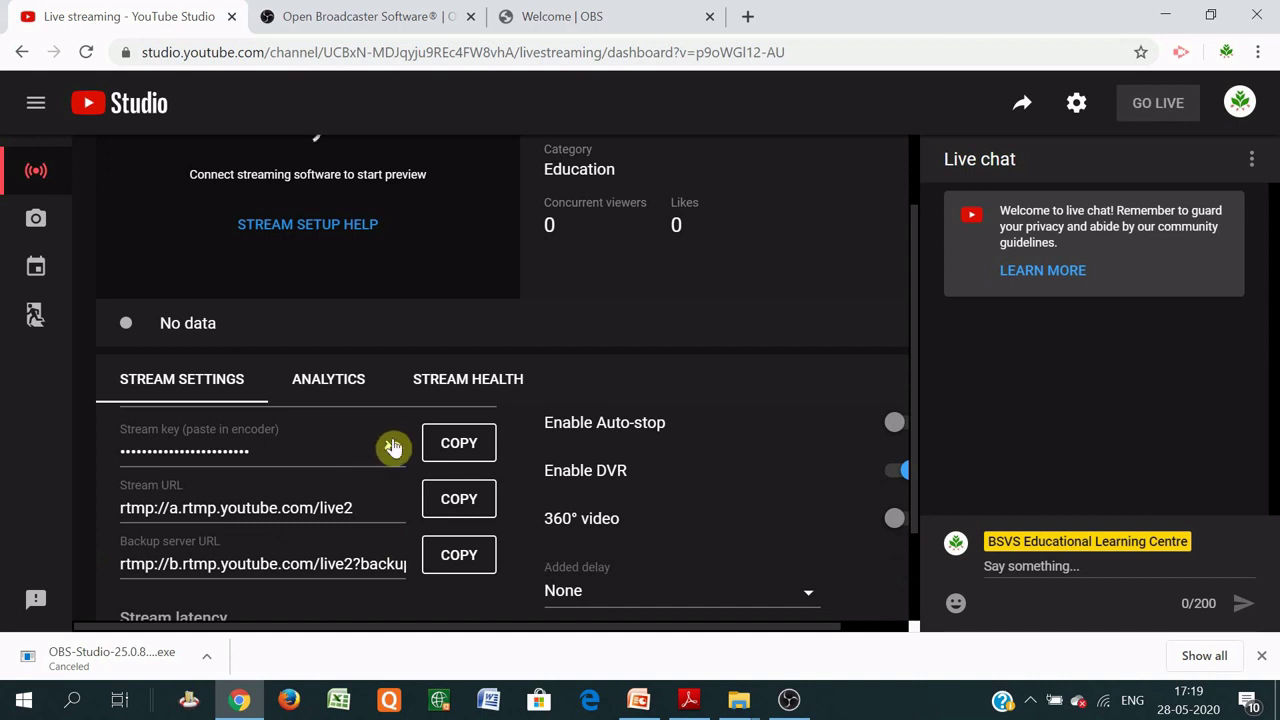
left_click(458, 445)
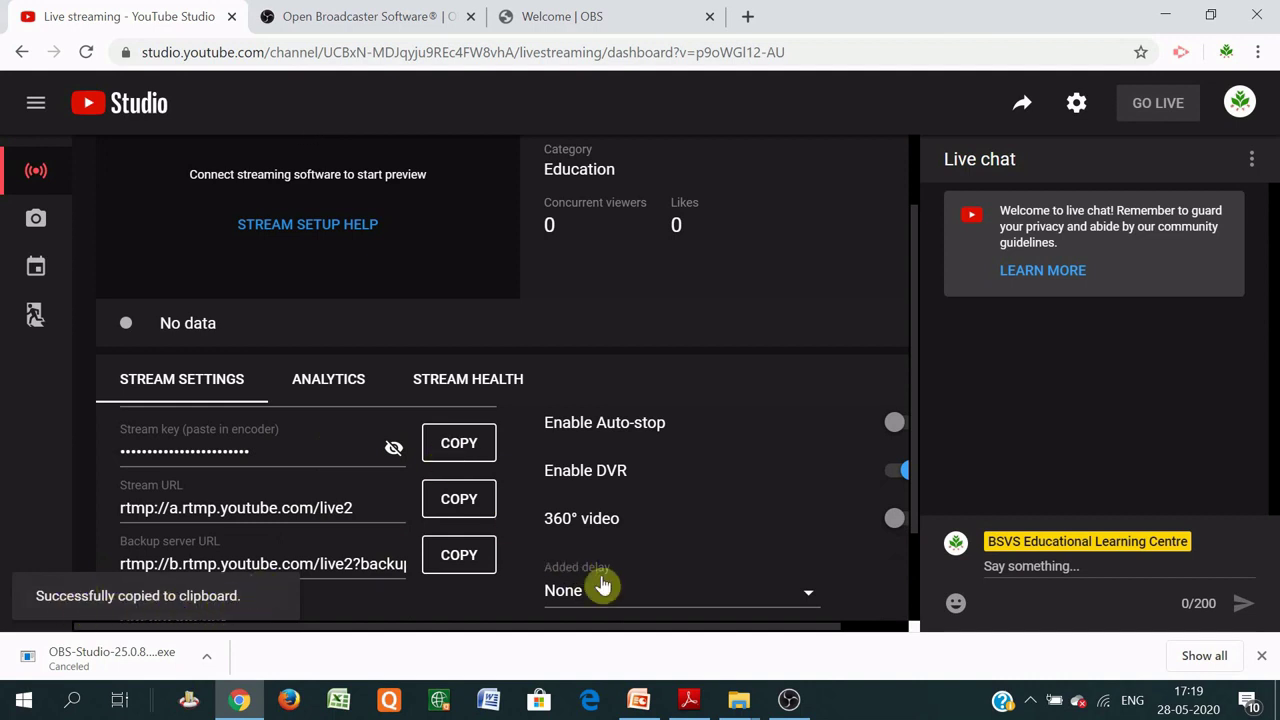
scroll(571, 520, "up", 2)
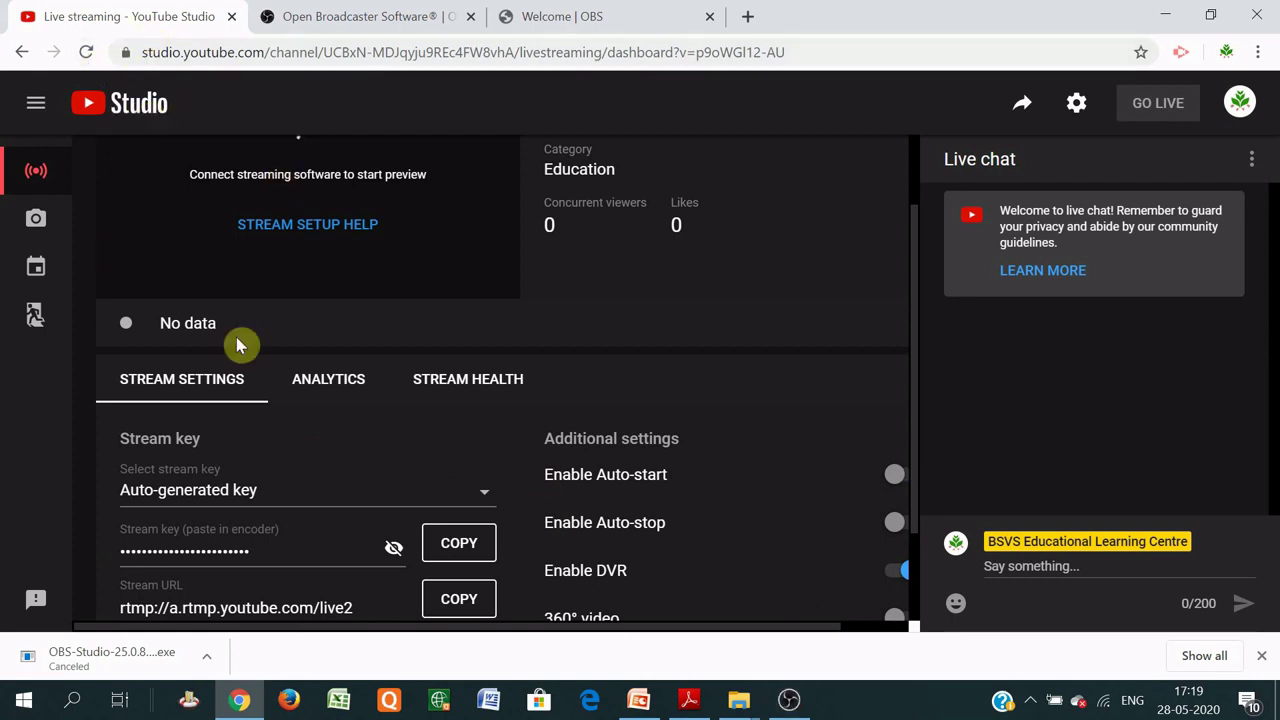
mouse_move(795, 705)
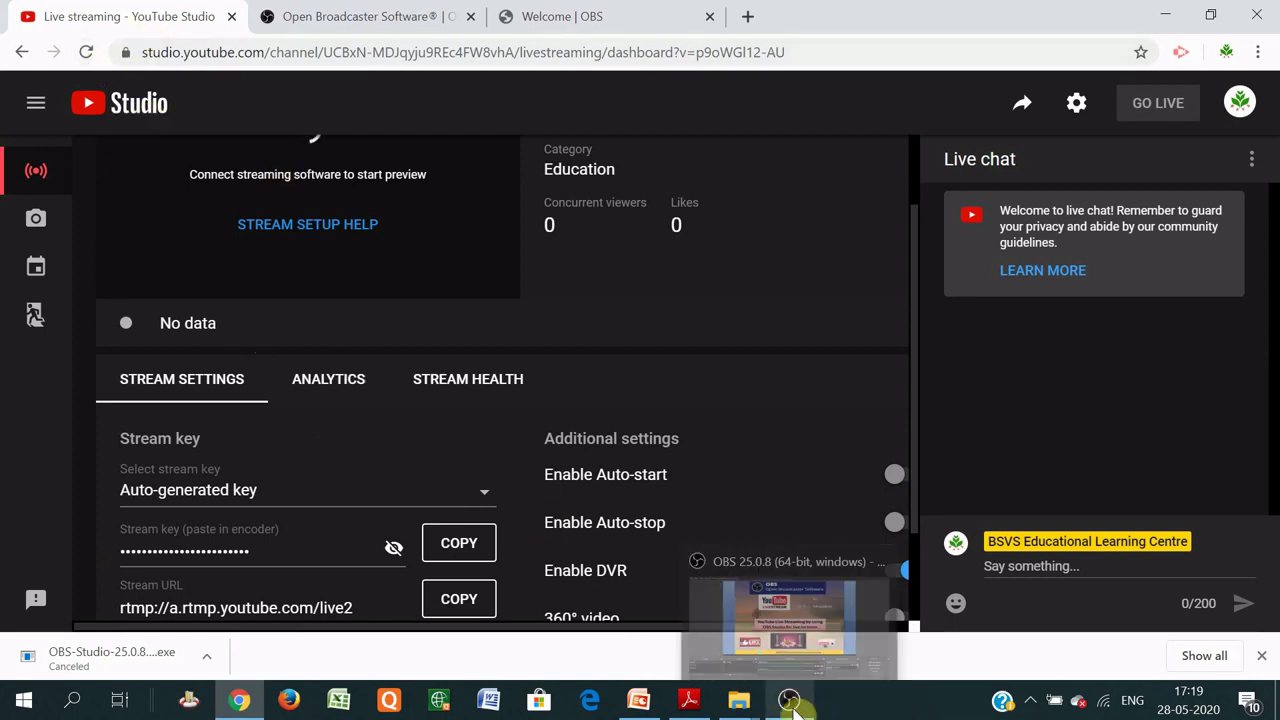
left_click(790, 700)
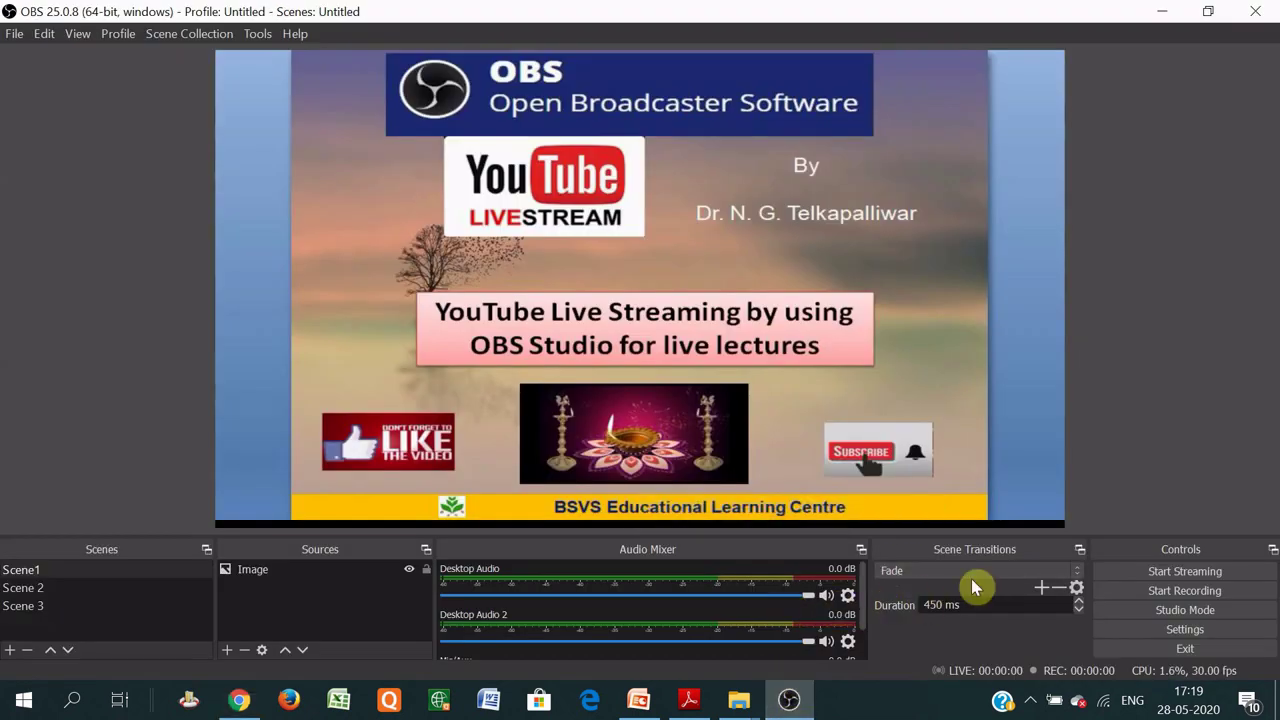
- Open the OBS stream settings and select YouTube / YouTube Gaming as the streaming service
left_click(1185, 630)
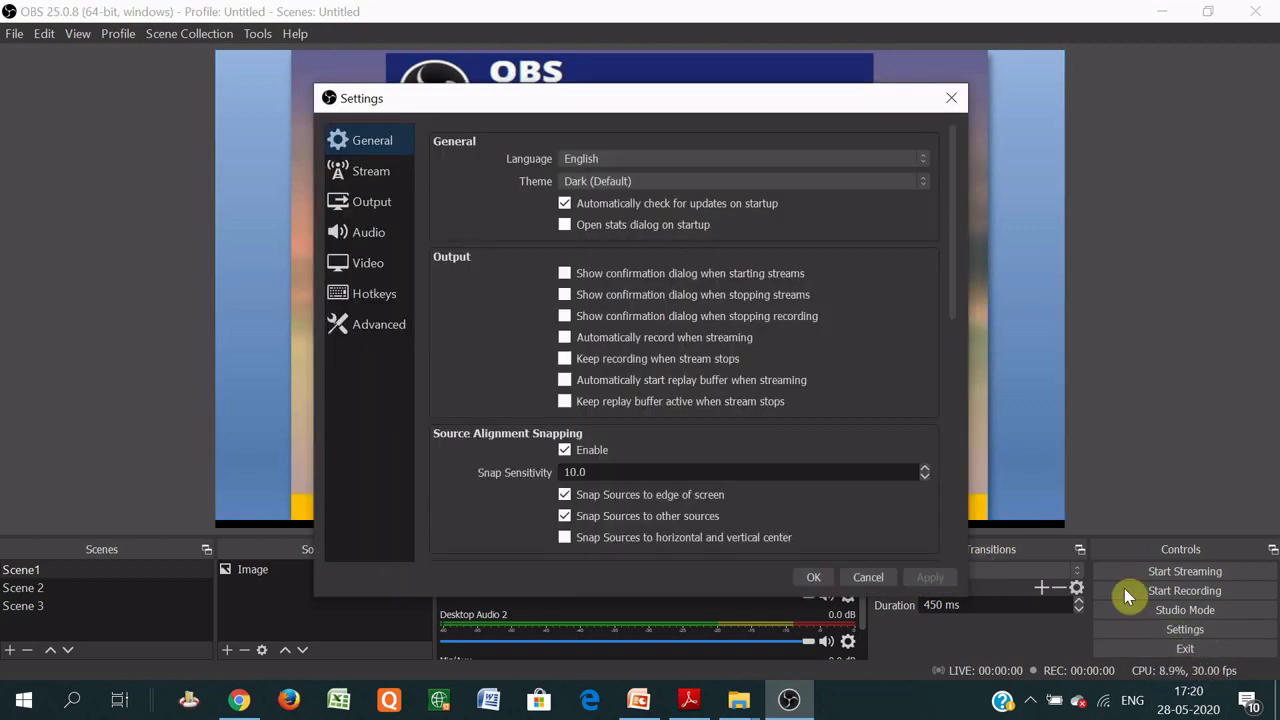
left_click(370, 175)
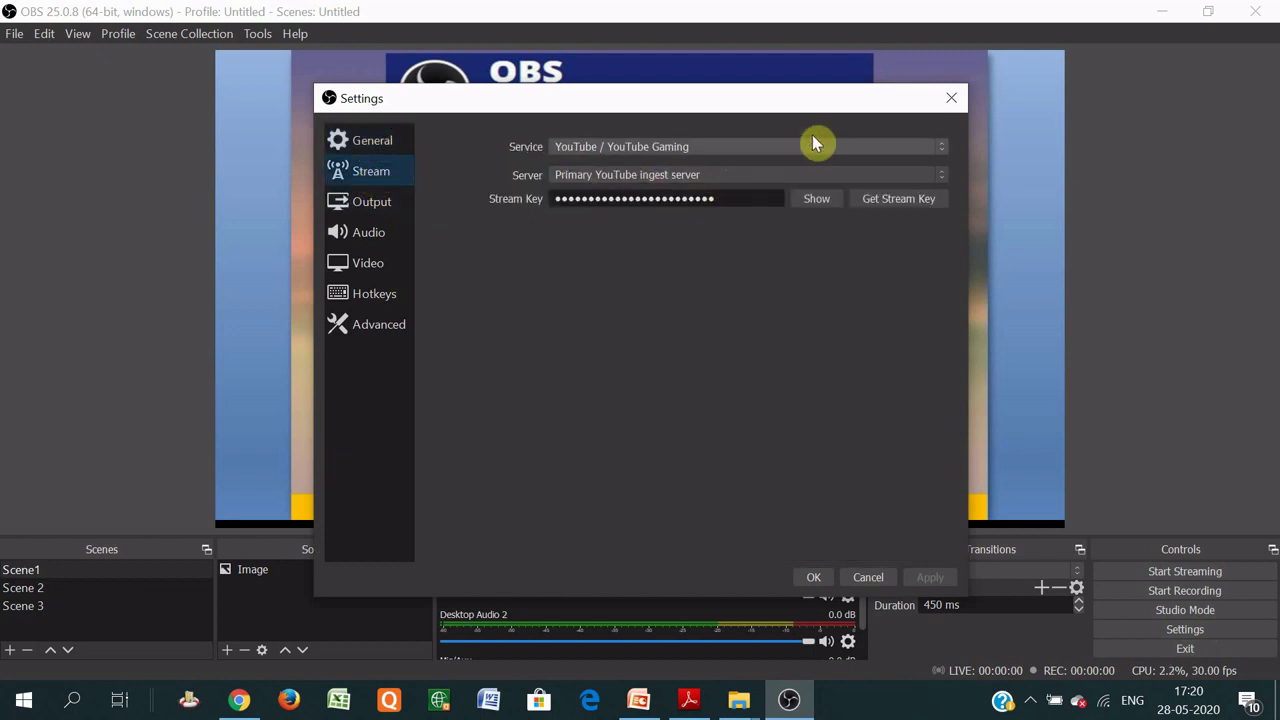
left_click(938, 149)
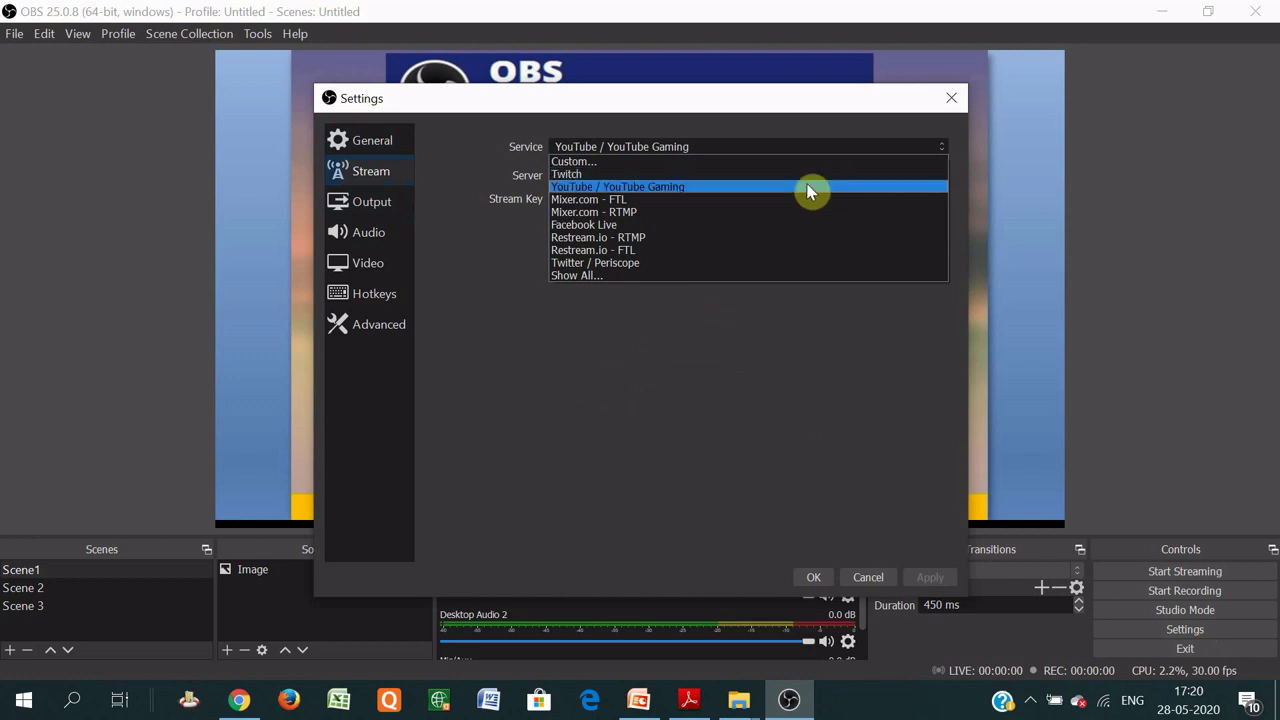
left_click(809, 190)
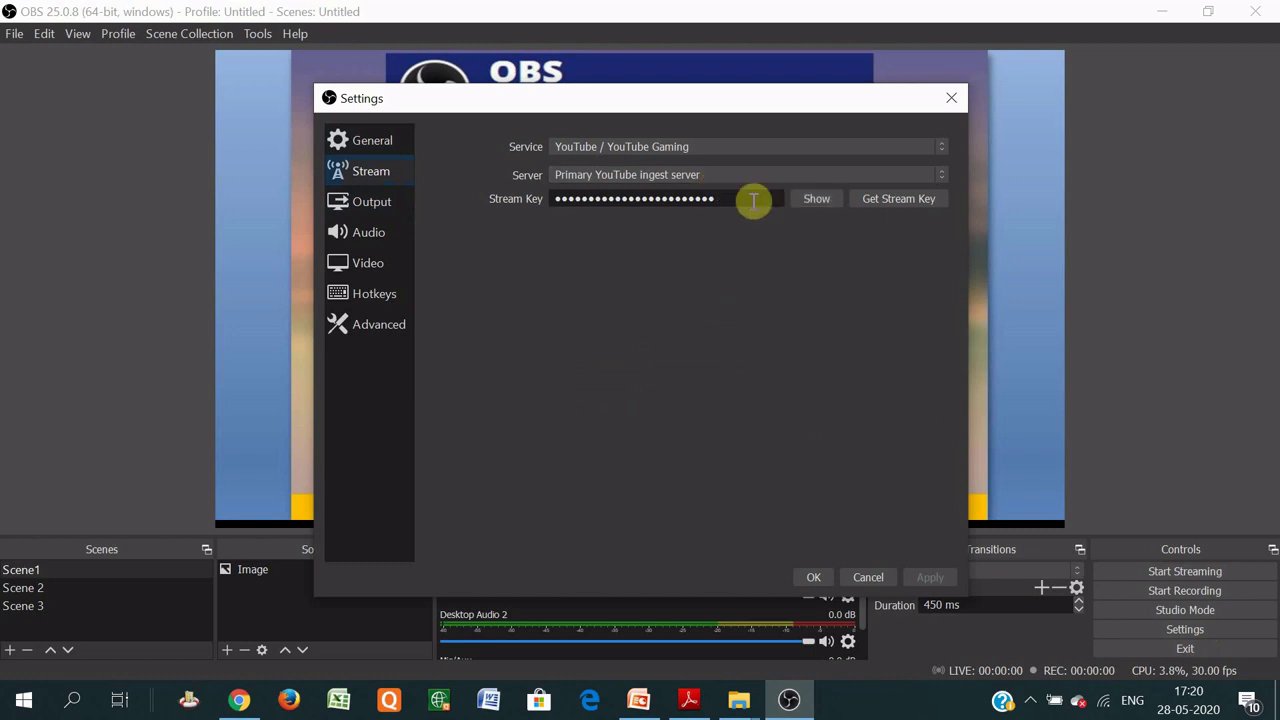
- Replace the existing stream key with the one copied from YouTube Studio and save the stream settings
left_click_drag(750, 200, 513, 192)
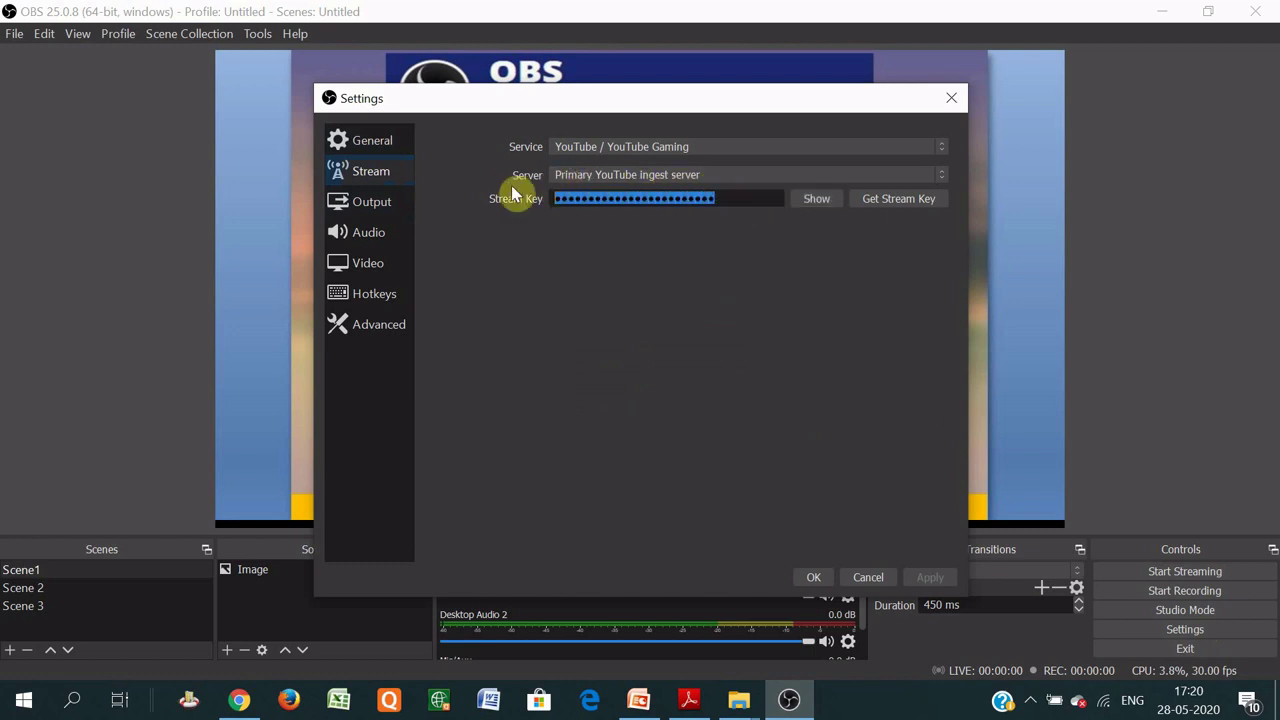
key("Delete")
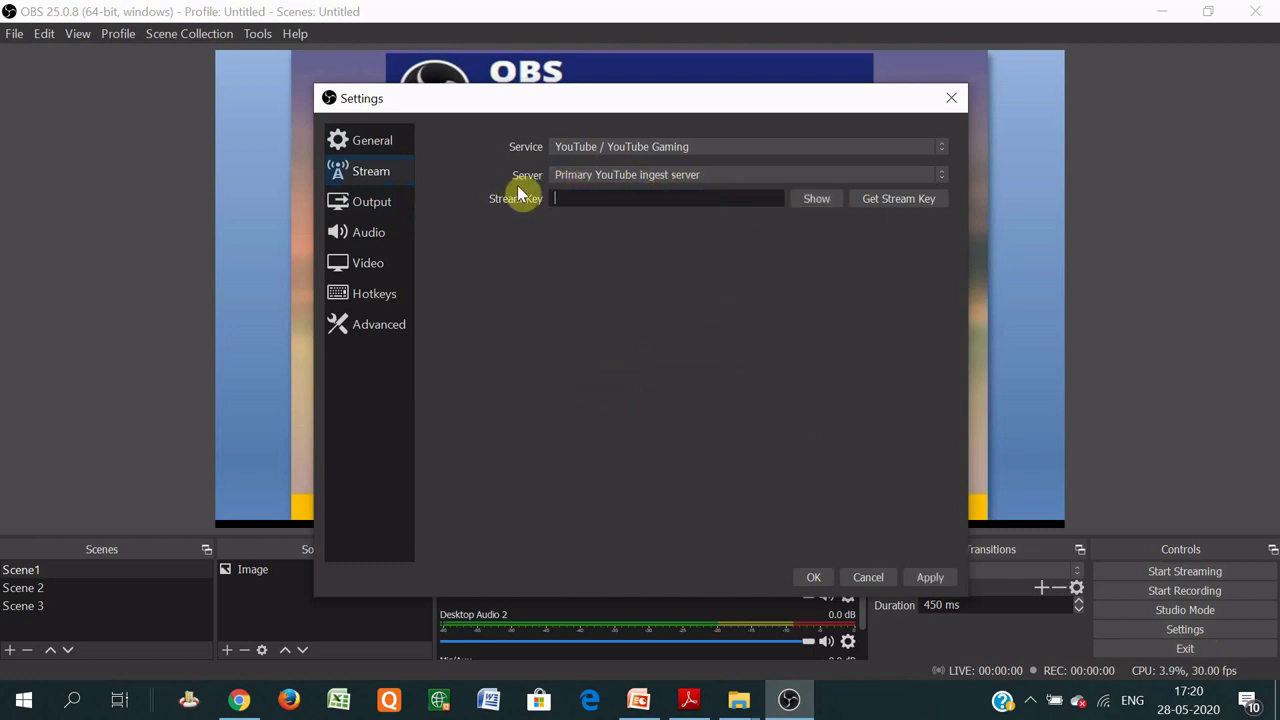
right_click(566, 198)
left_click(595, 296)
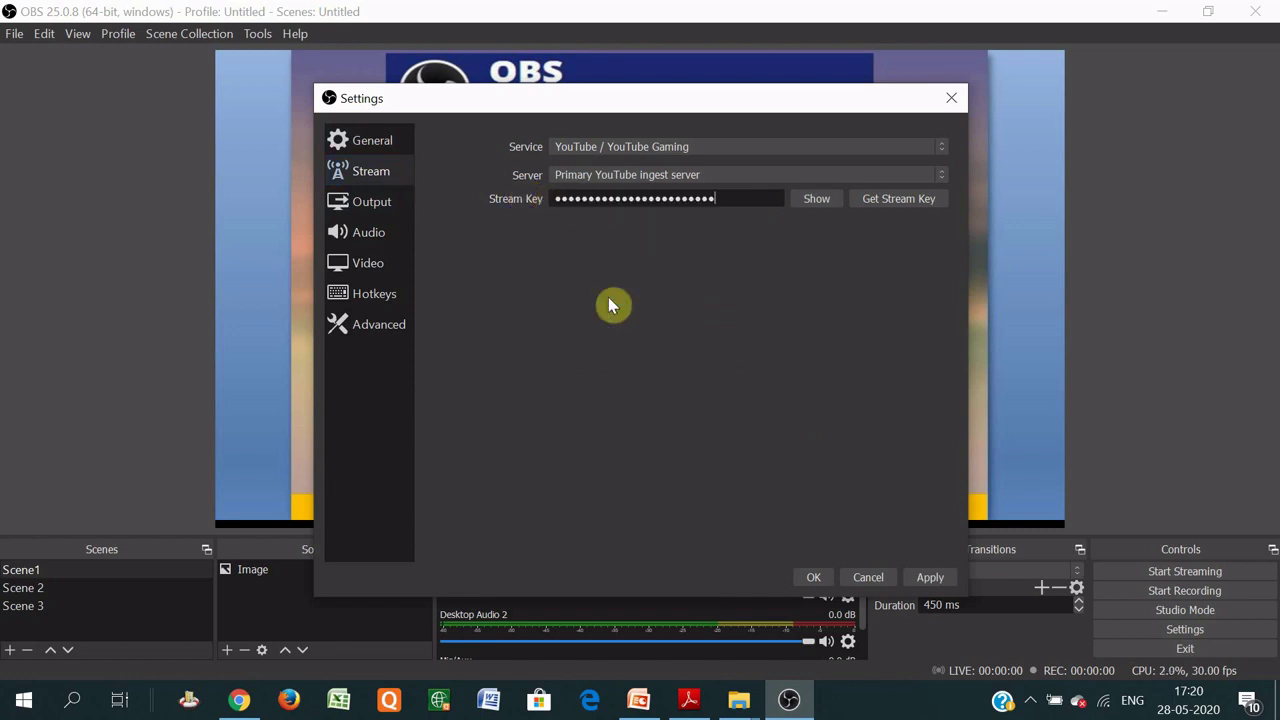
left_click(238, 699)
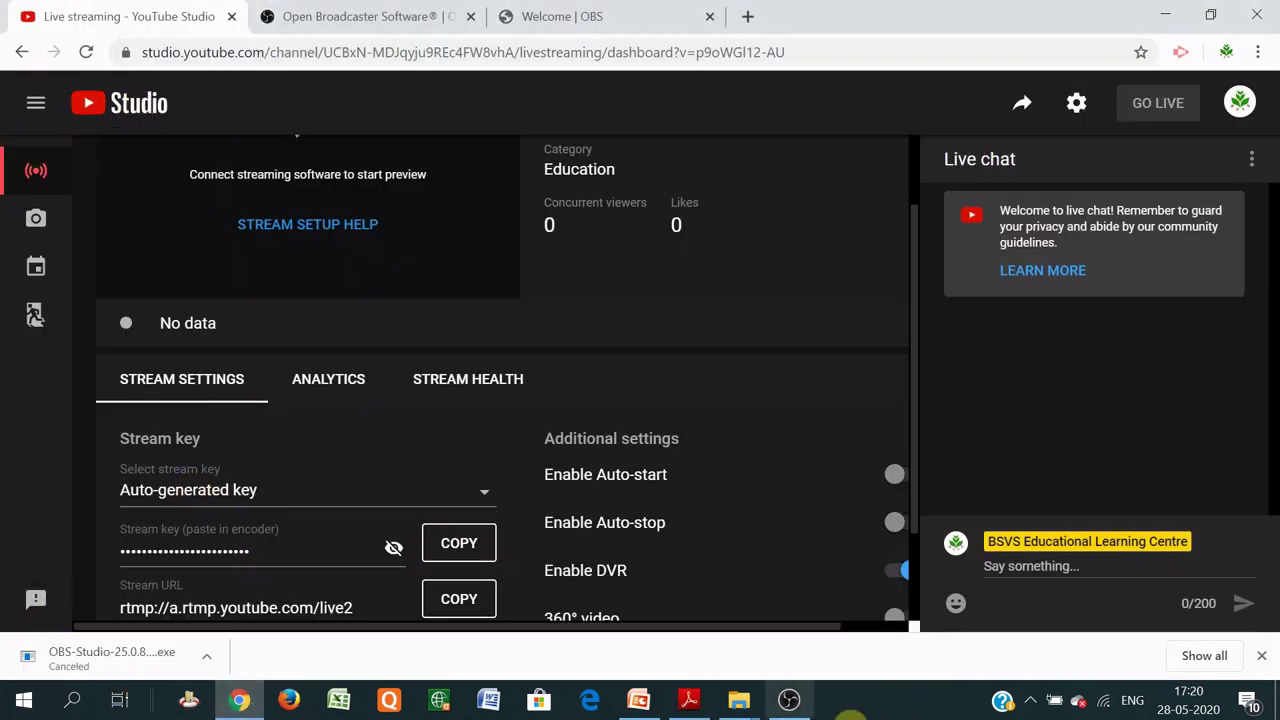
left_click(789, 699)
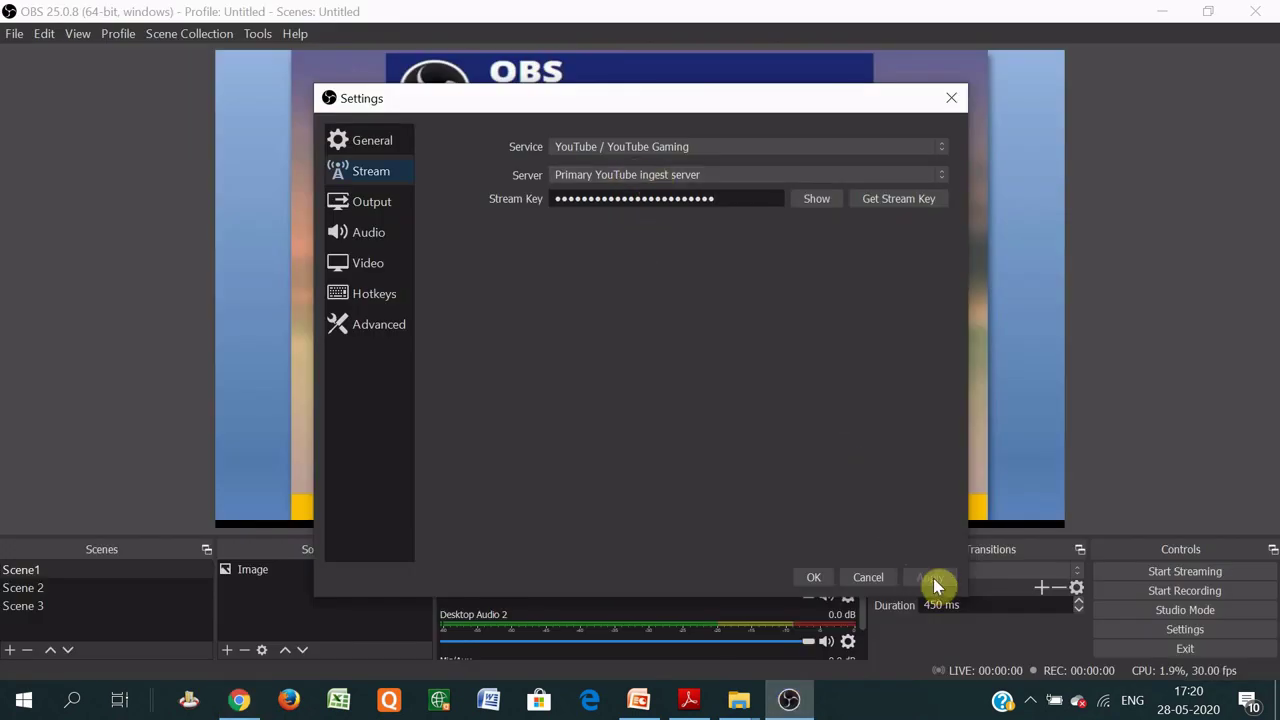
left_click(807, 577)
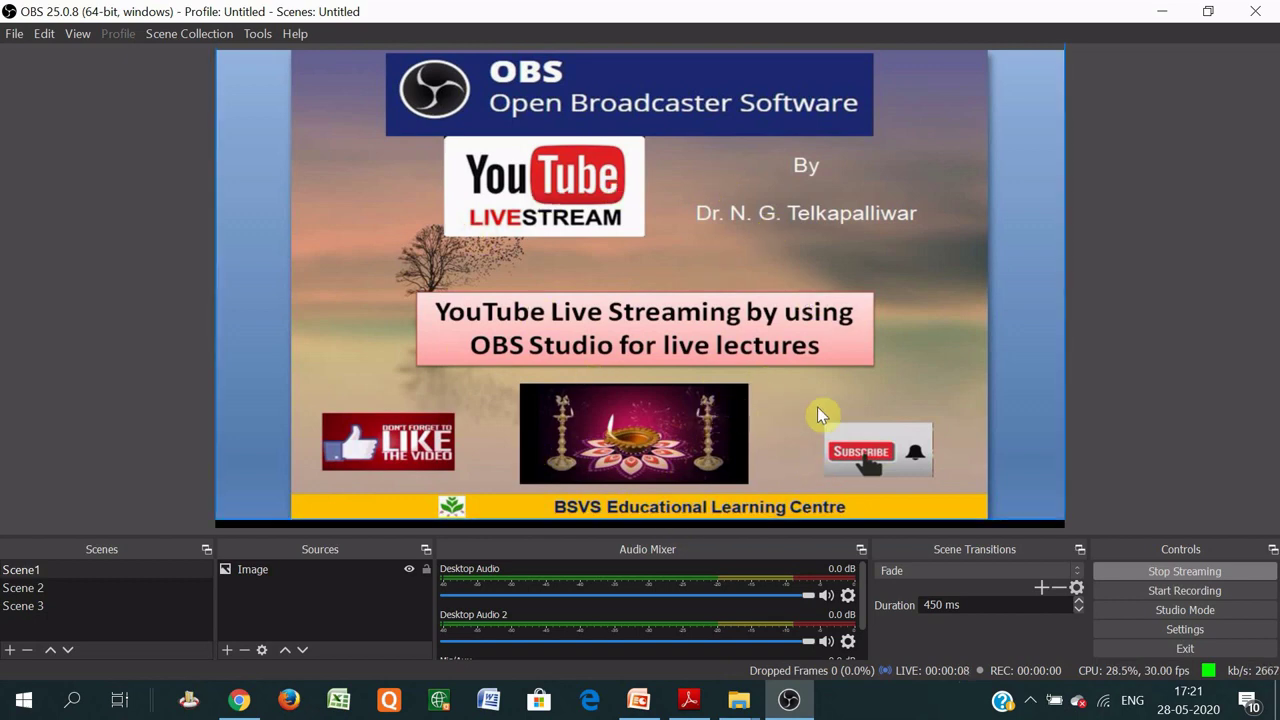
- Switch to YouTube Studio and take the previewed stream live
mouse_move(238, 706)
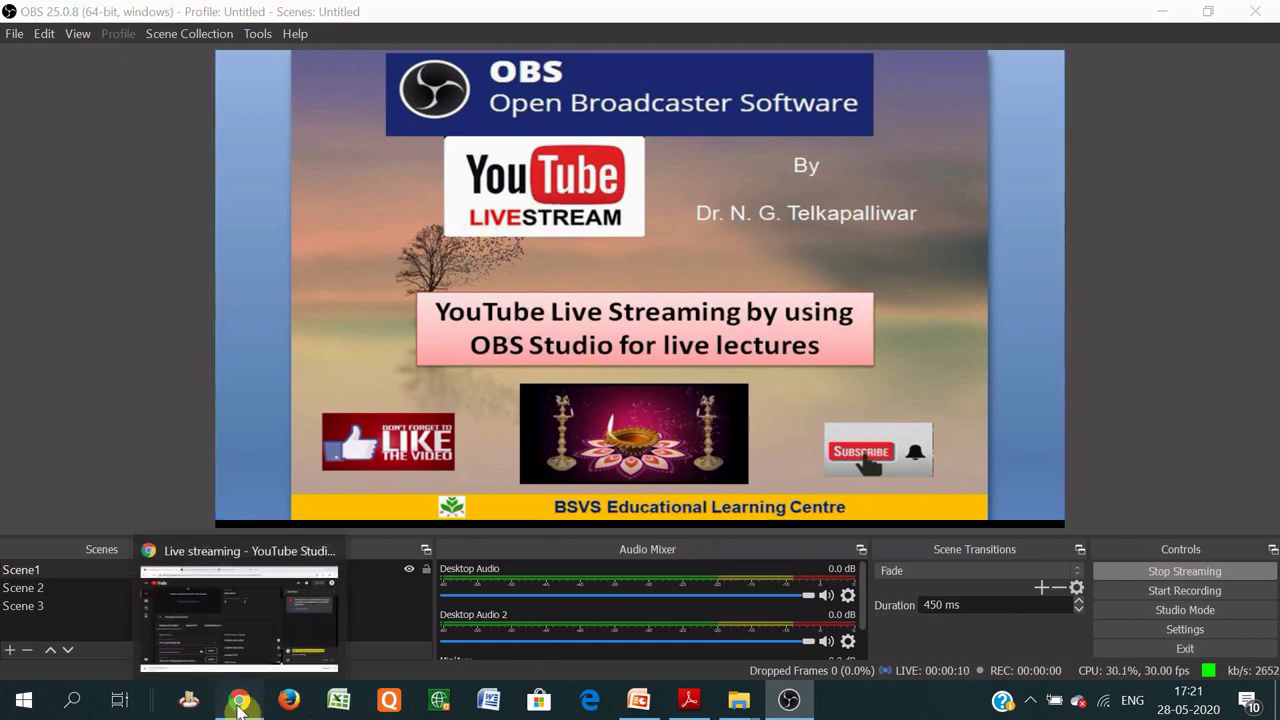
left_click(239, 615)
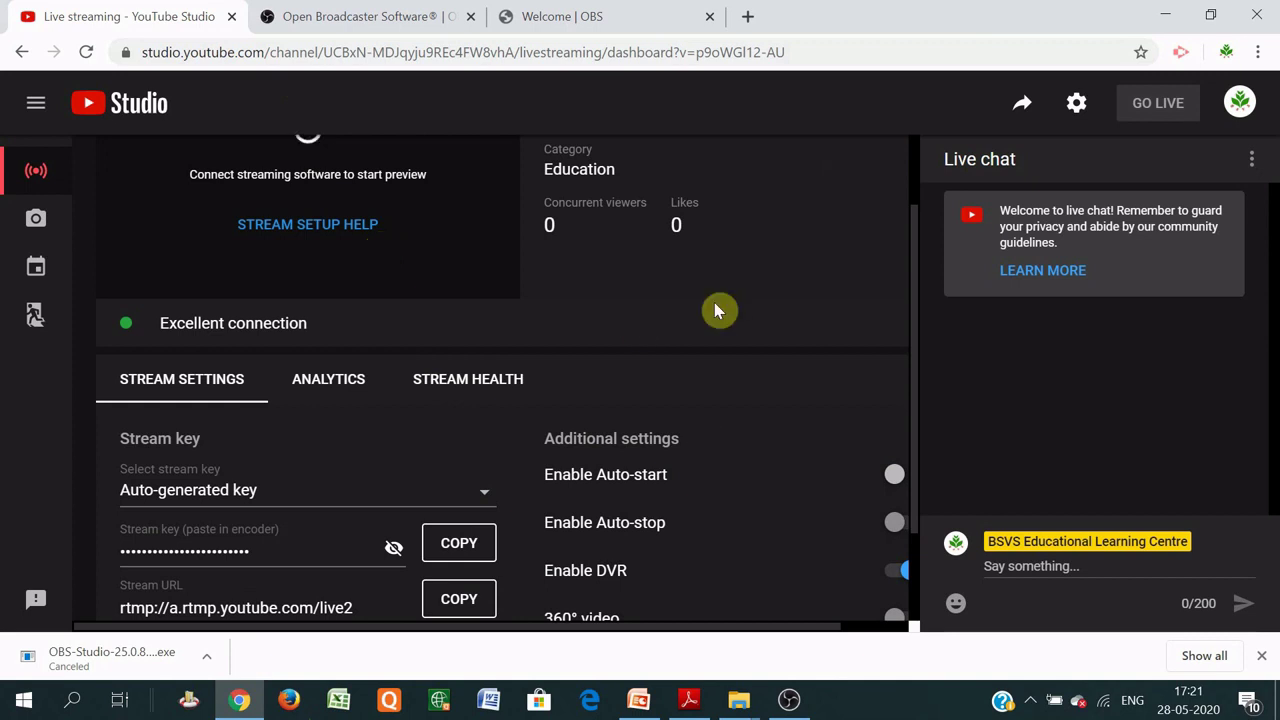
scroll(720, 305, "up", 1)
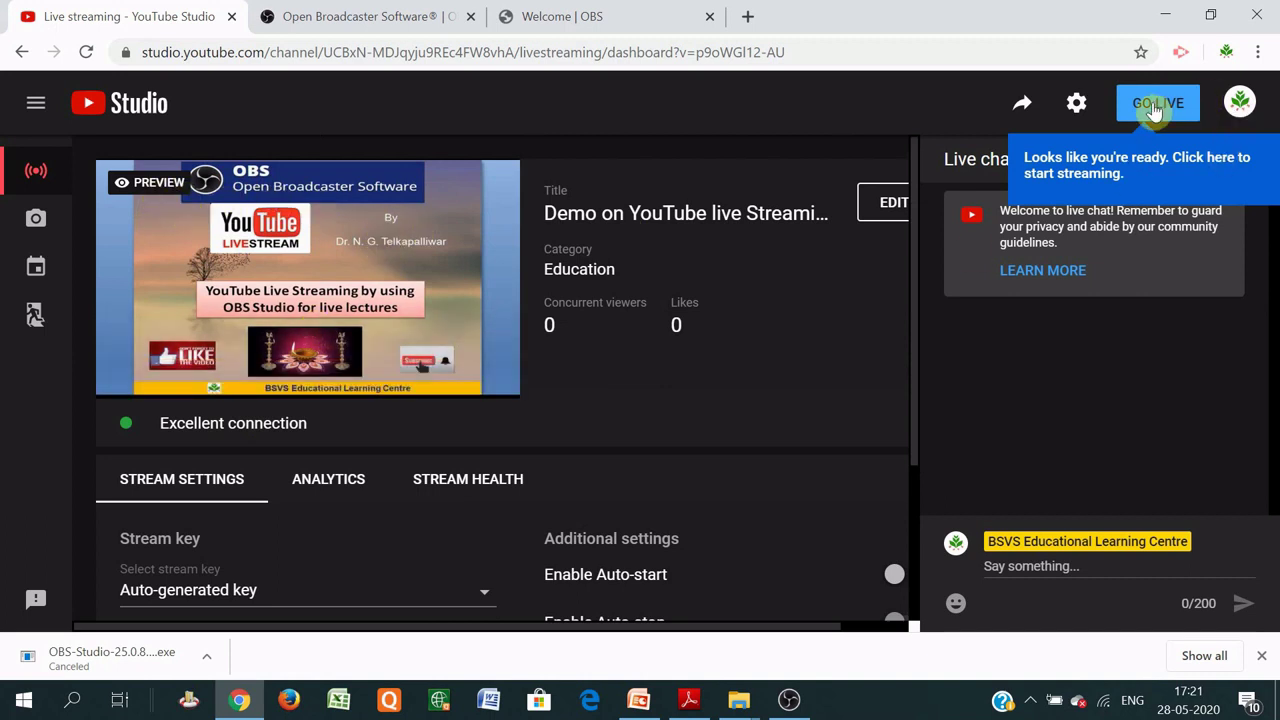
left_click(1155, 108)
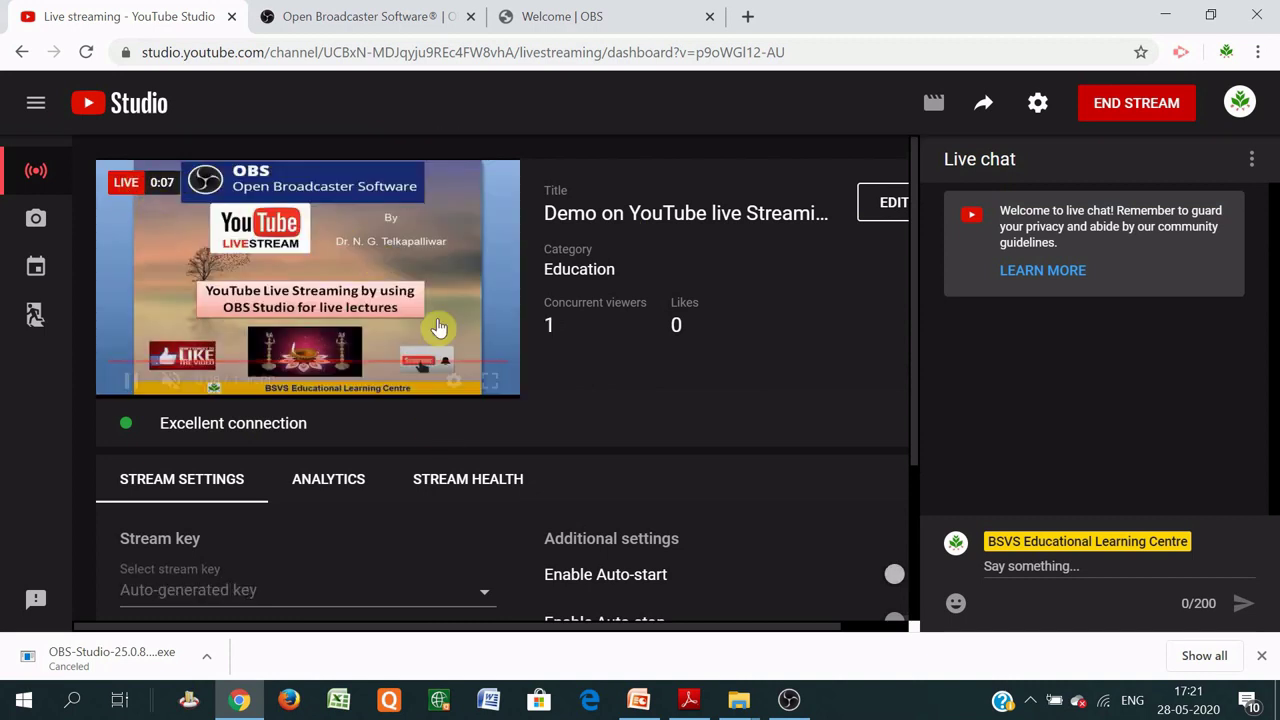
- Check the running broadcast in OBS, return to YouTube Studio and try the sound of the live preview
left_click(789, 702)
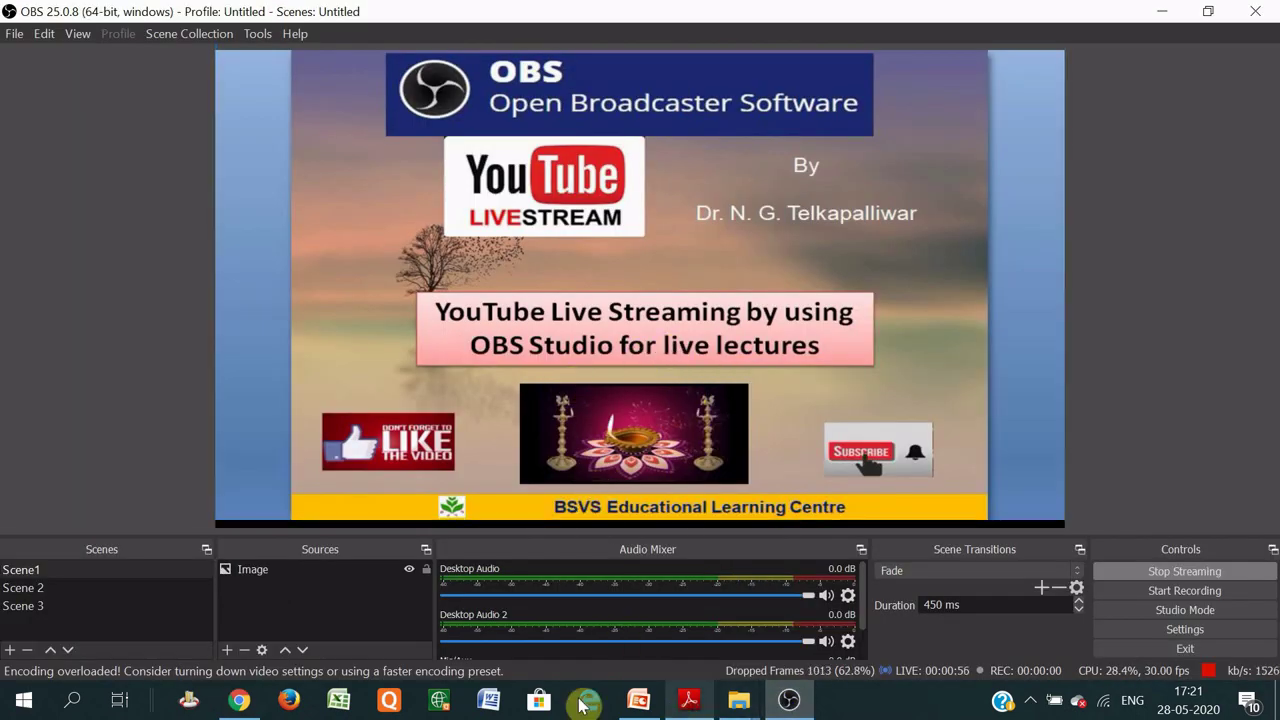
left_click(239, 701)
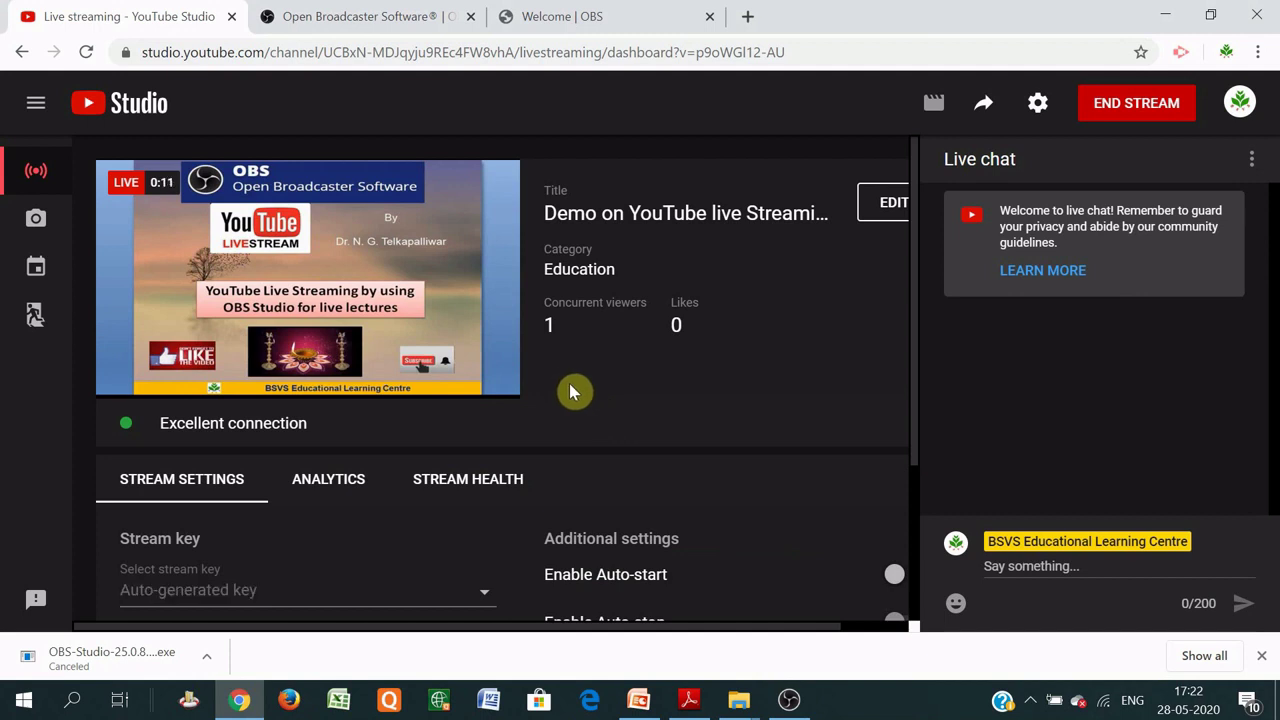
mouse_move(790, 705)
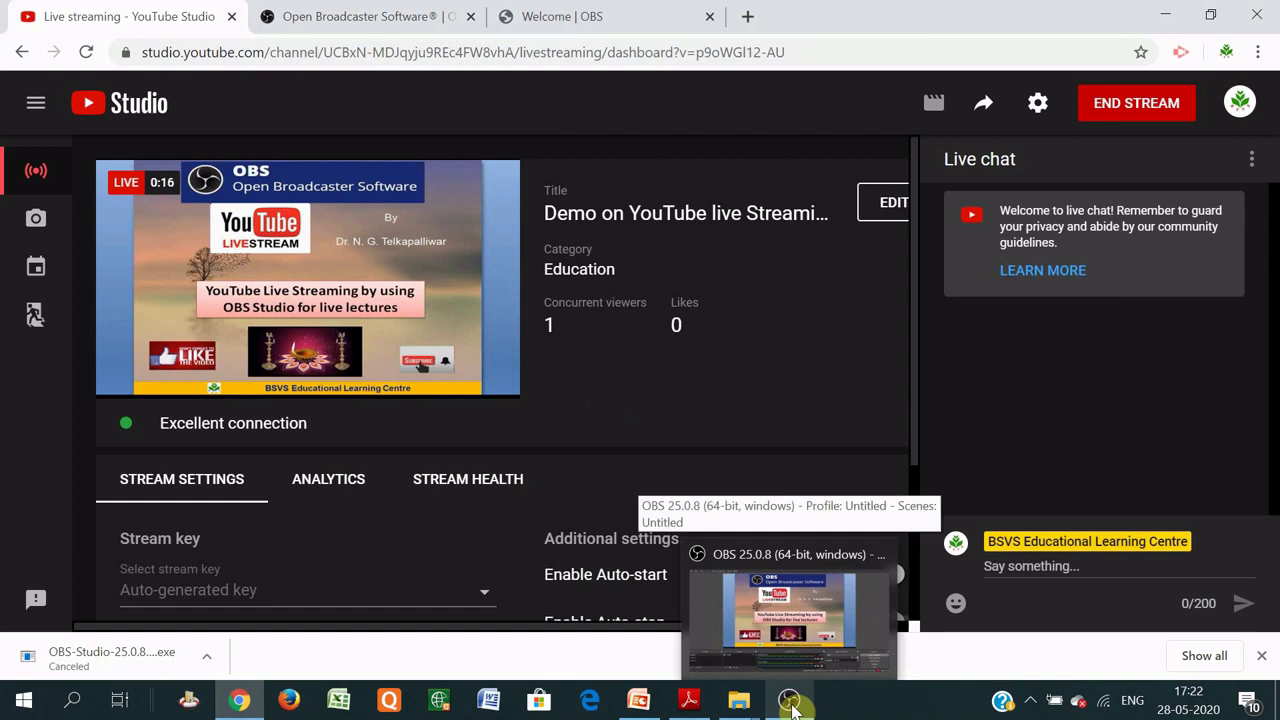
mouse_move(163, 397)
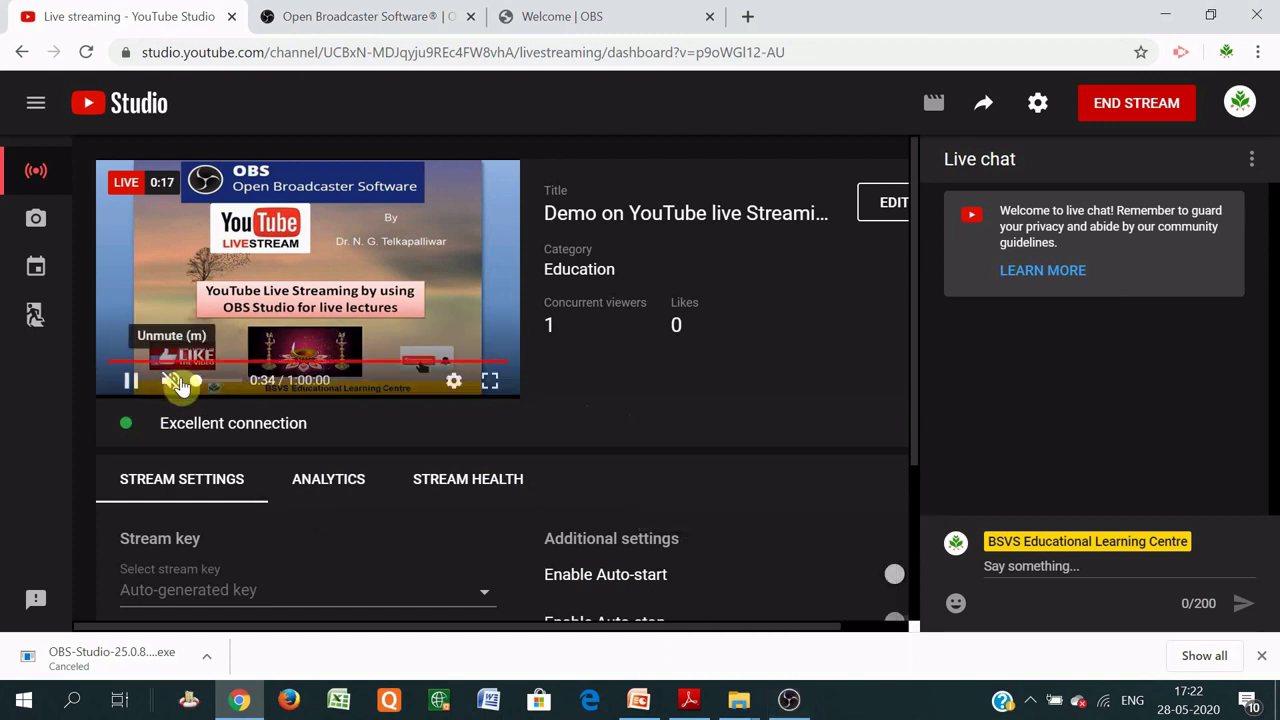
left_click(171, 381)
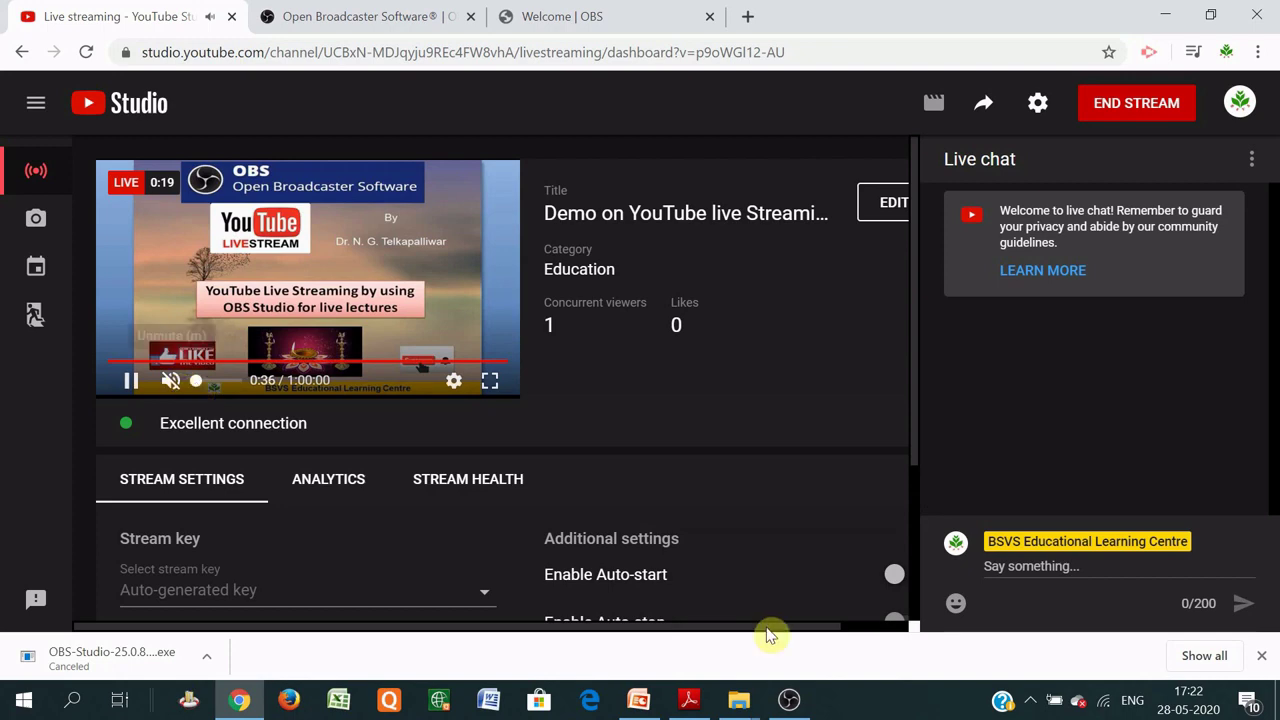
- Switch to OBS and add a new Video Capture Device source to Scene1 using the HP TrueVision HD Camera
left_click(797, 706)
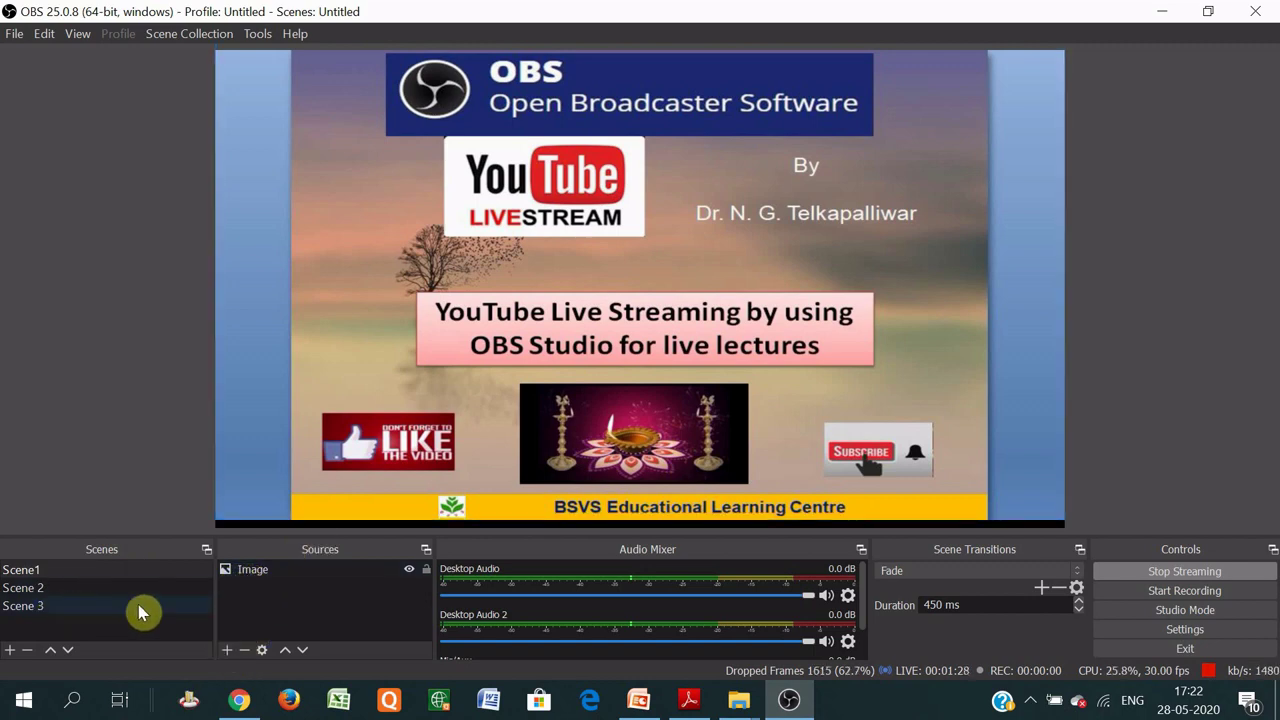
left_click(230, 651)
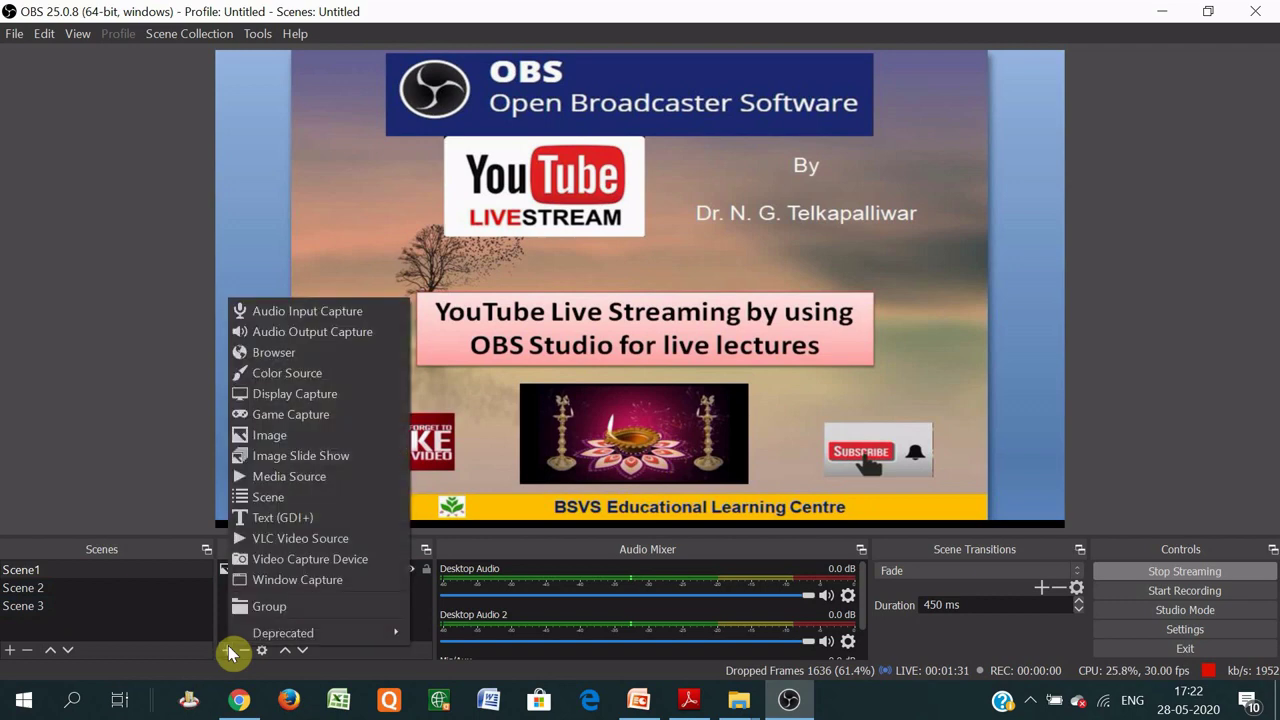
left_click(297, 559)
left_click(668, 436)
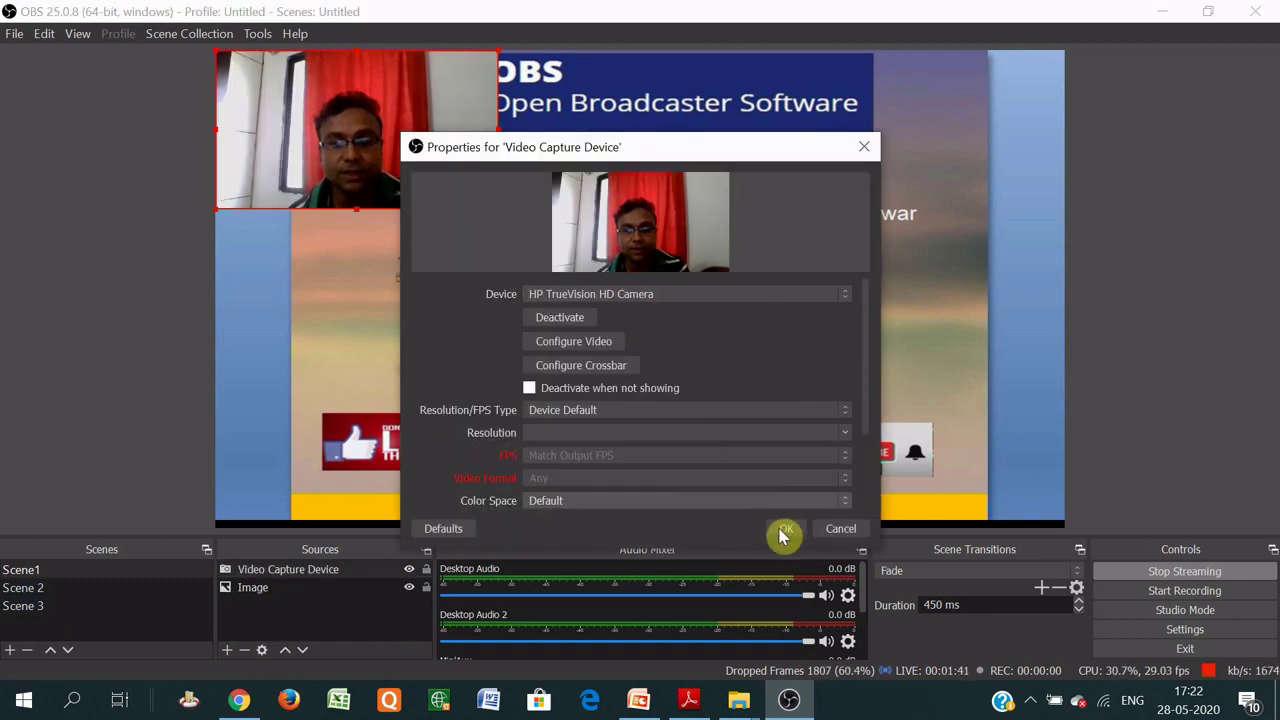
left_click(783, 529)
- Shrink the webcam picture and place it in the upper-right corner of the scene, beside the OBS title banner
left_click(382, 162)
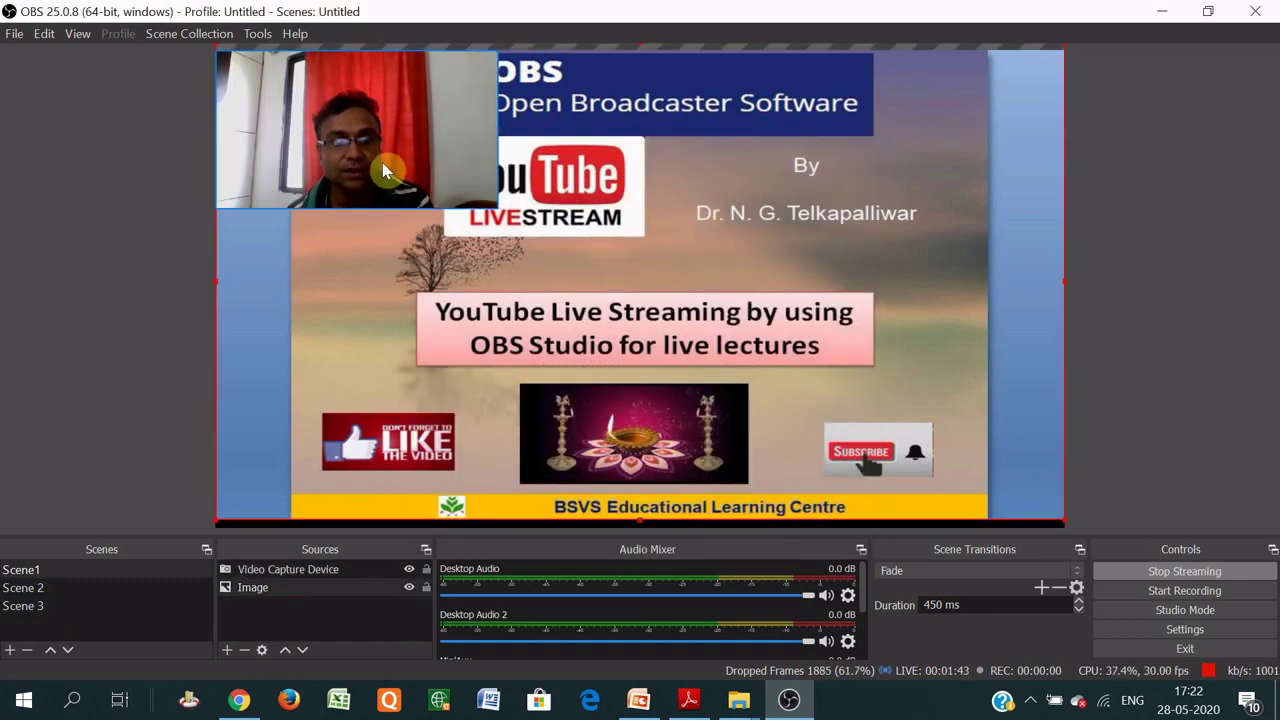
left_click_drag(382, 162, 918, 221)
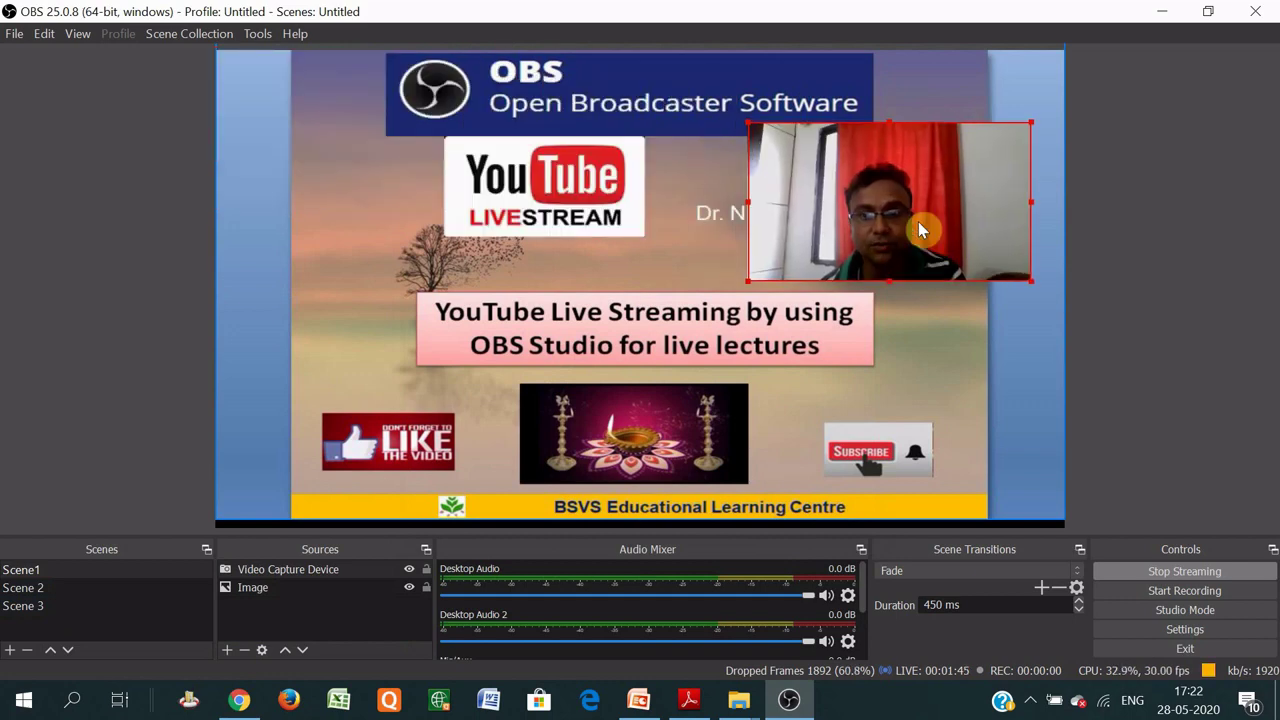
left_click_drag(1012, 142, 888, 190)
left_click_drag(783, 253, 942, 113)
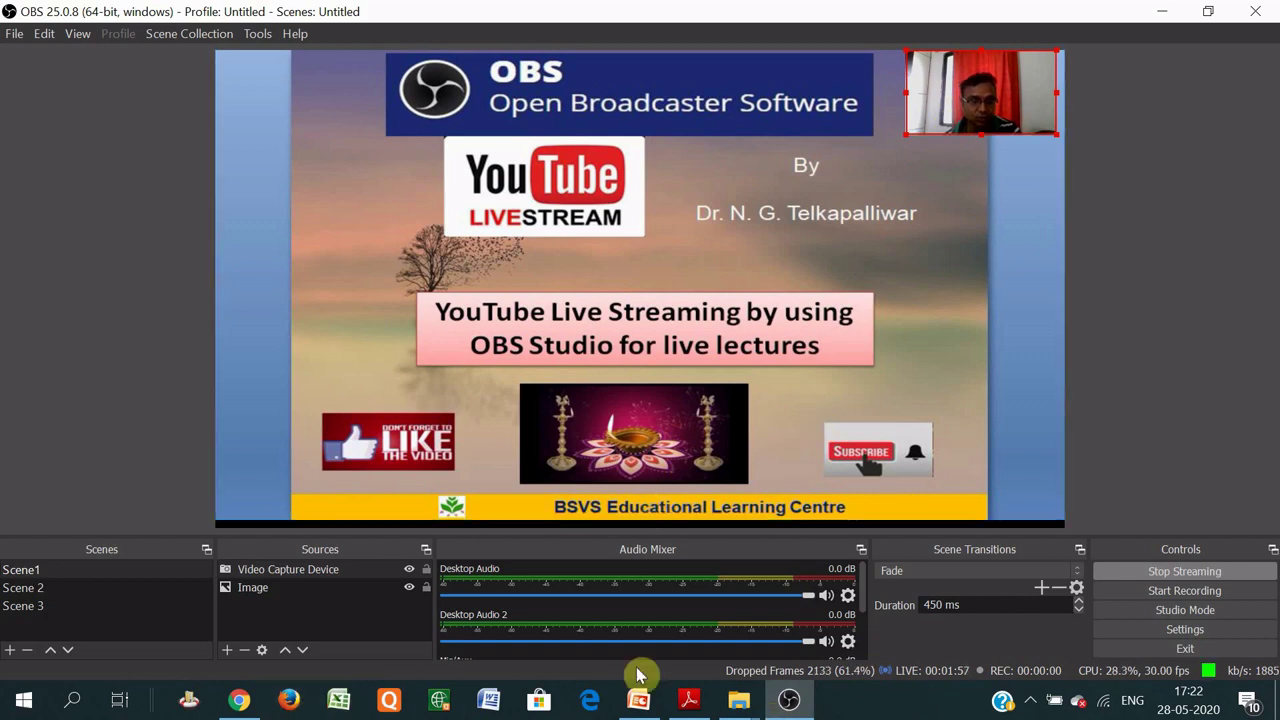
- Check the webcam overlay in YouTube Studio's live preview and return to OBS
left_click(240, 705)
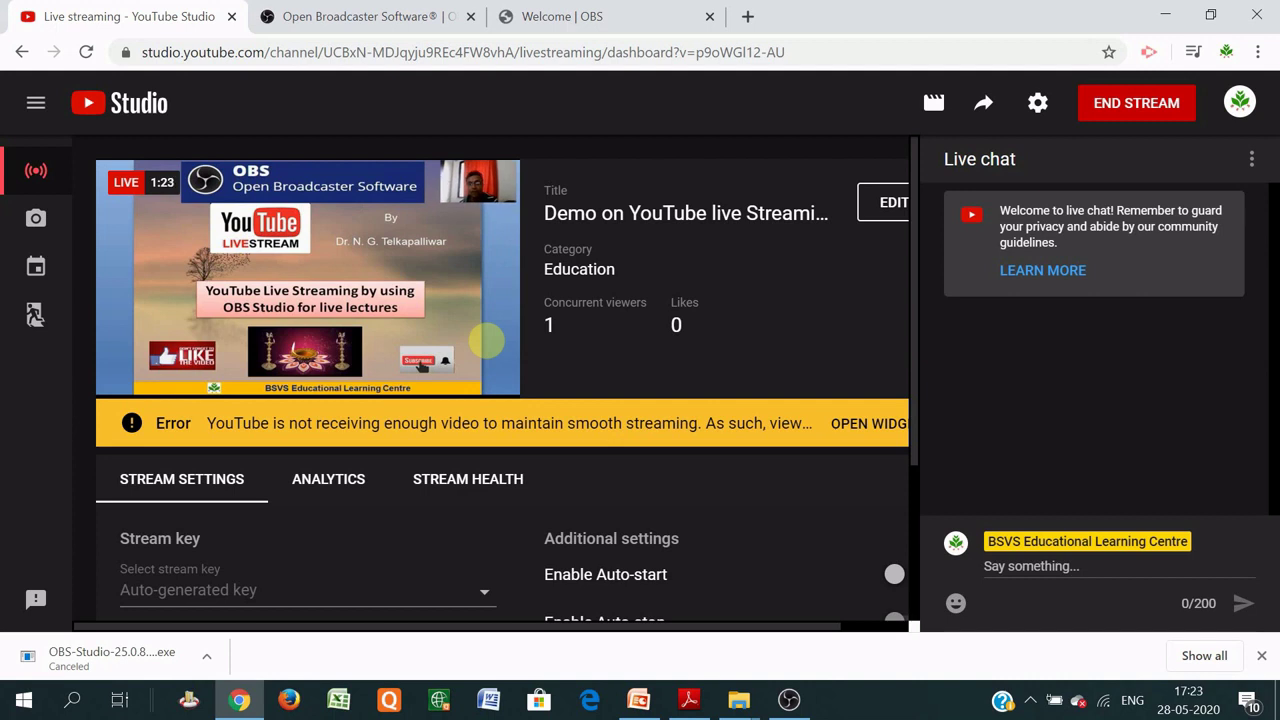
mouse_move(179, 301)
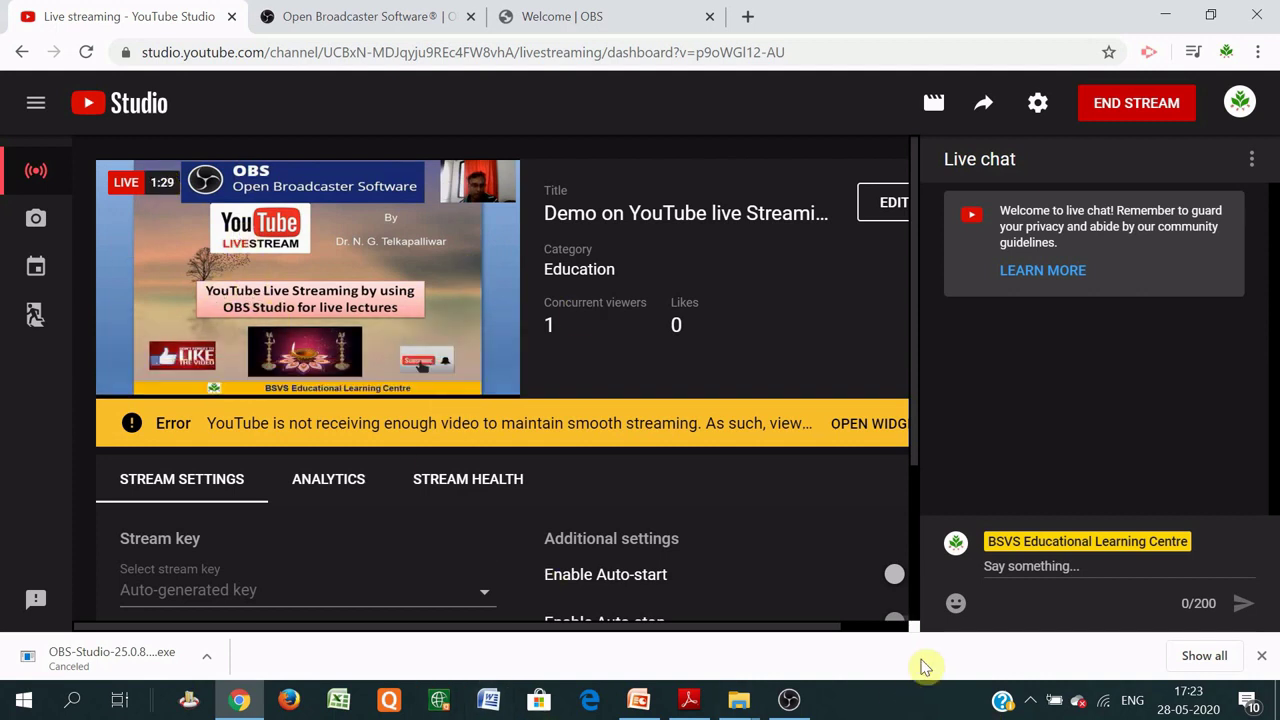
left_click(789, 697)
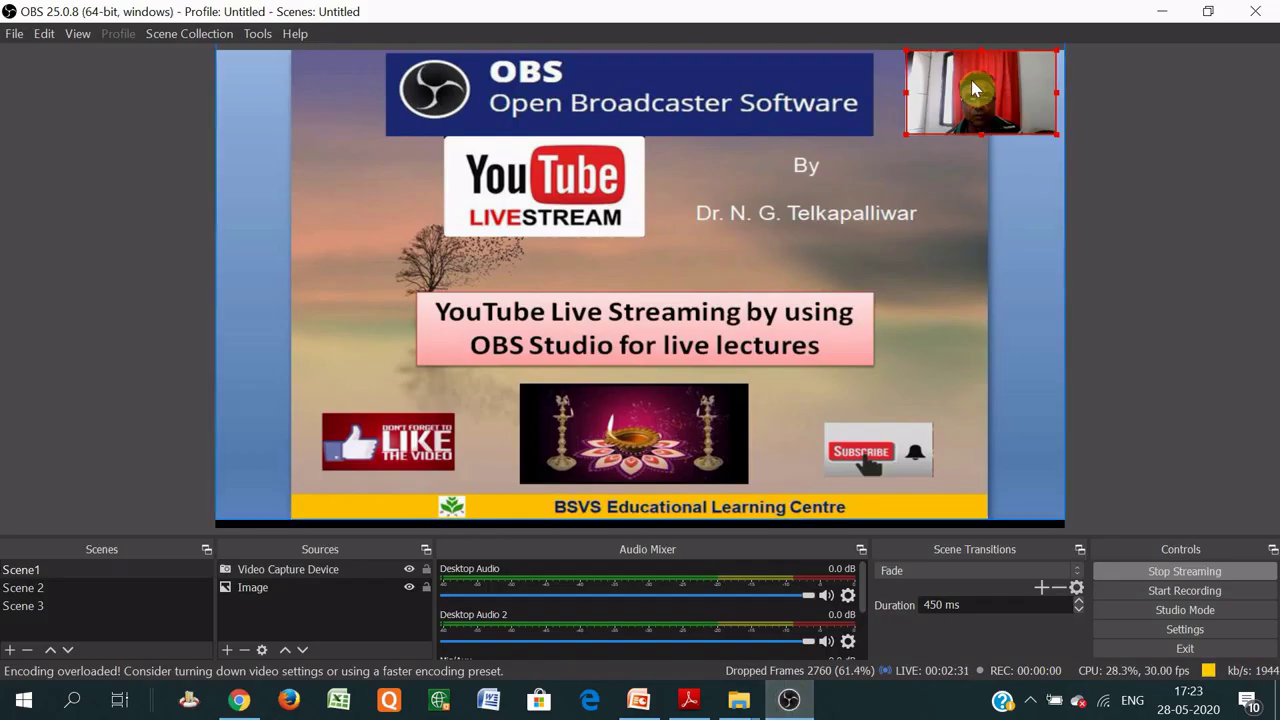
- Hide the Video Capture Device source and remove it from Scene1
left_click(409, 569)
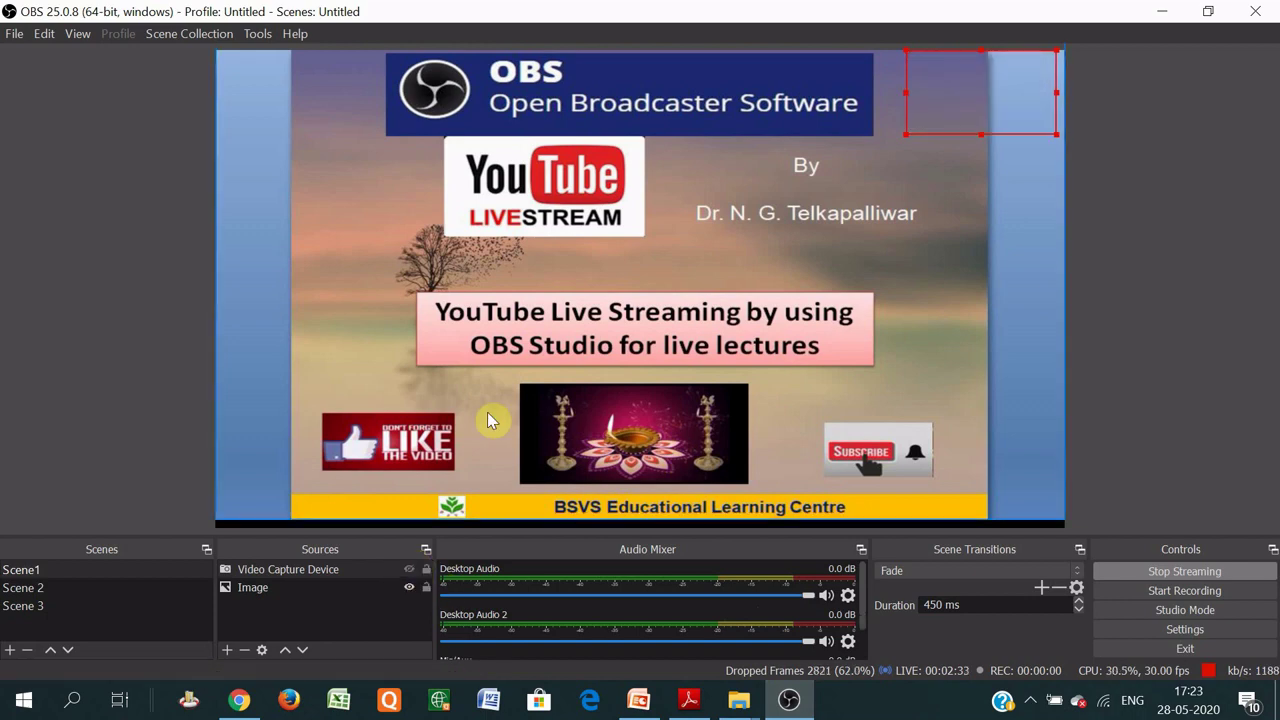
left_click(293, 571)
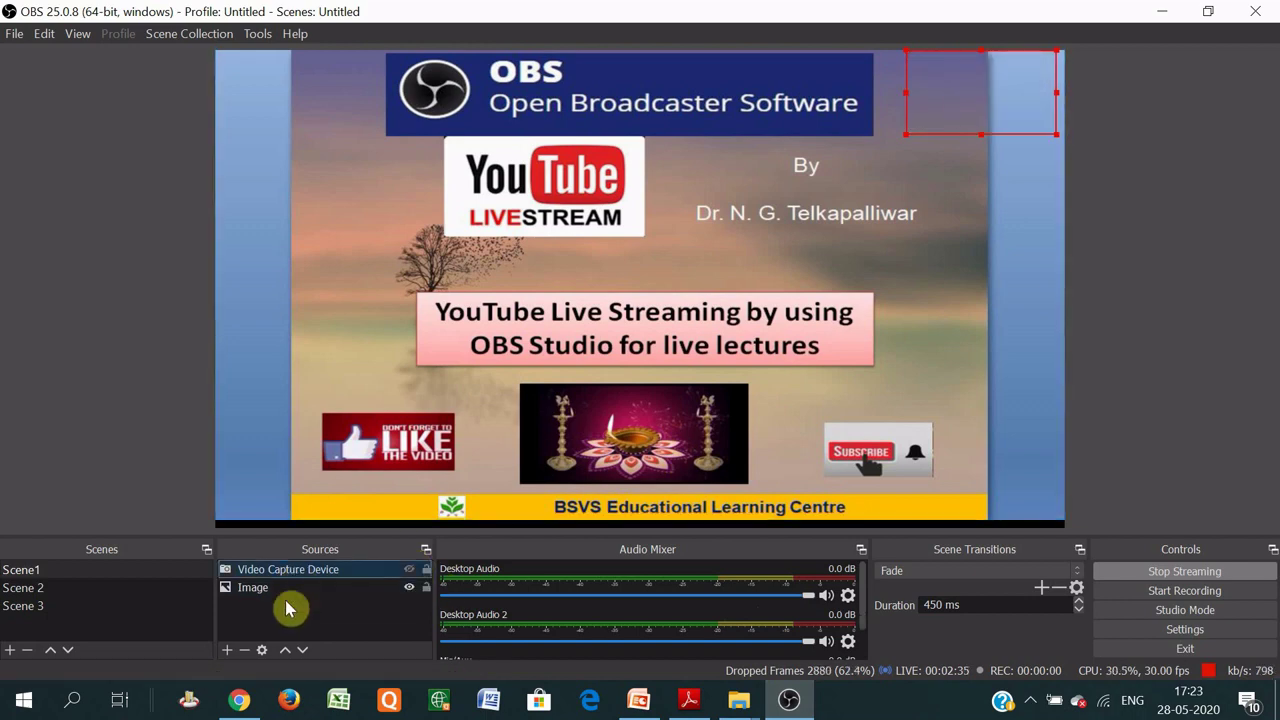
left_click(245, 651)
left_click(727, 381)
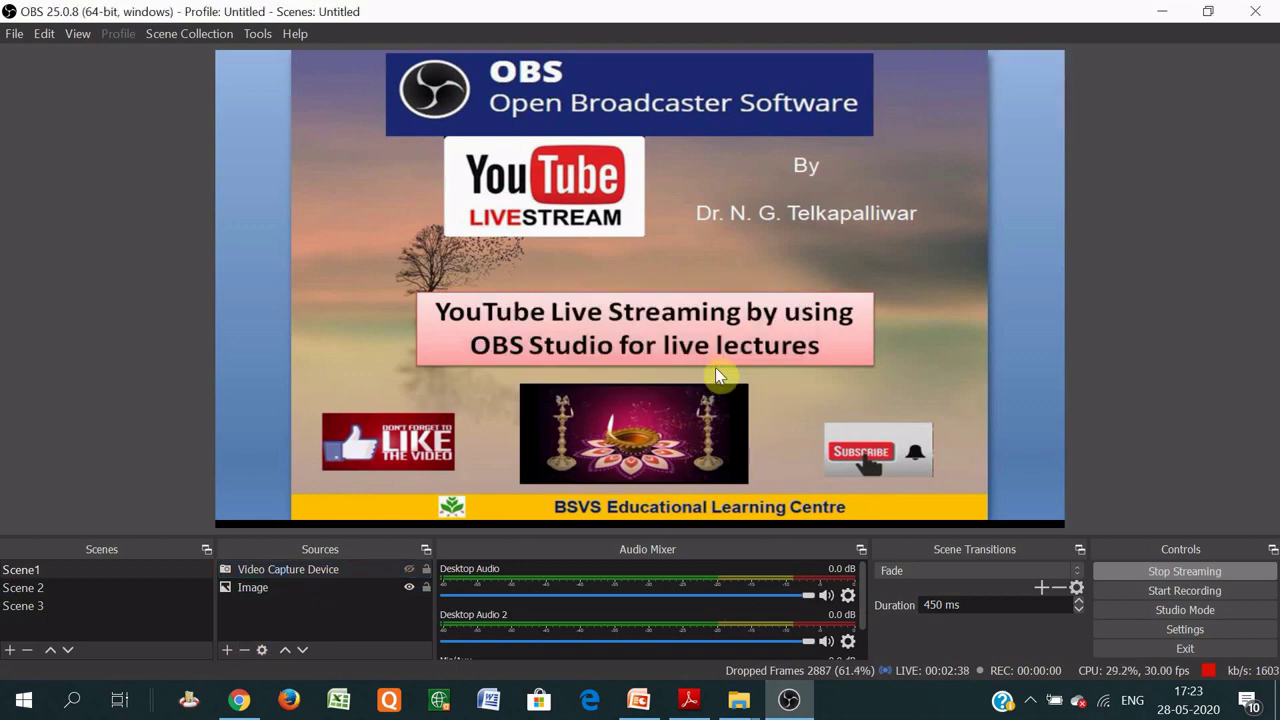
- Add a new Image Slide Show source to Scene1 and set its slide mode to Manual (Use hotkeys to control slideshow)
left_click(226, 651)
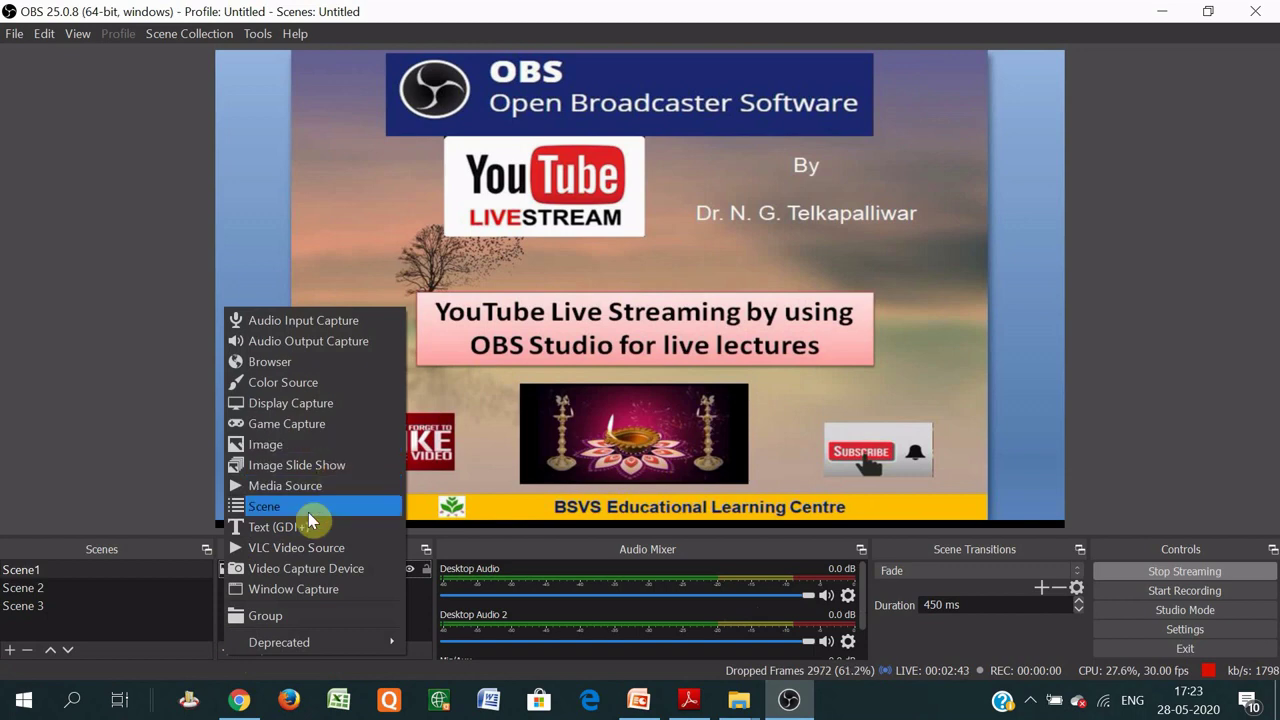
left_click(306, 464)
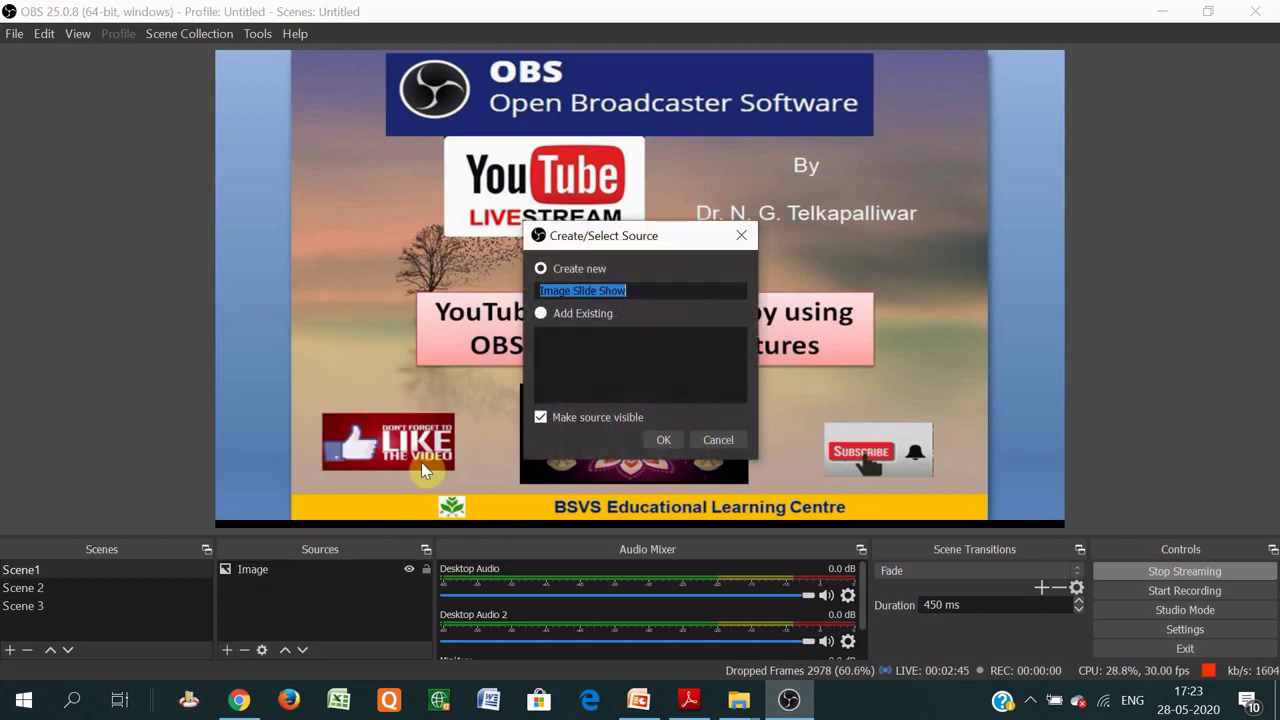
left_click(660, 441)
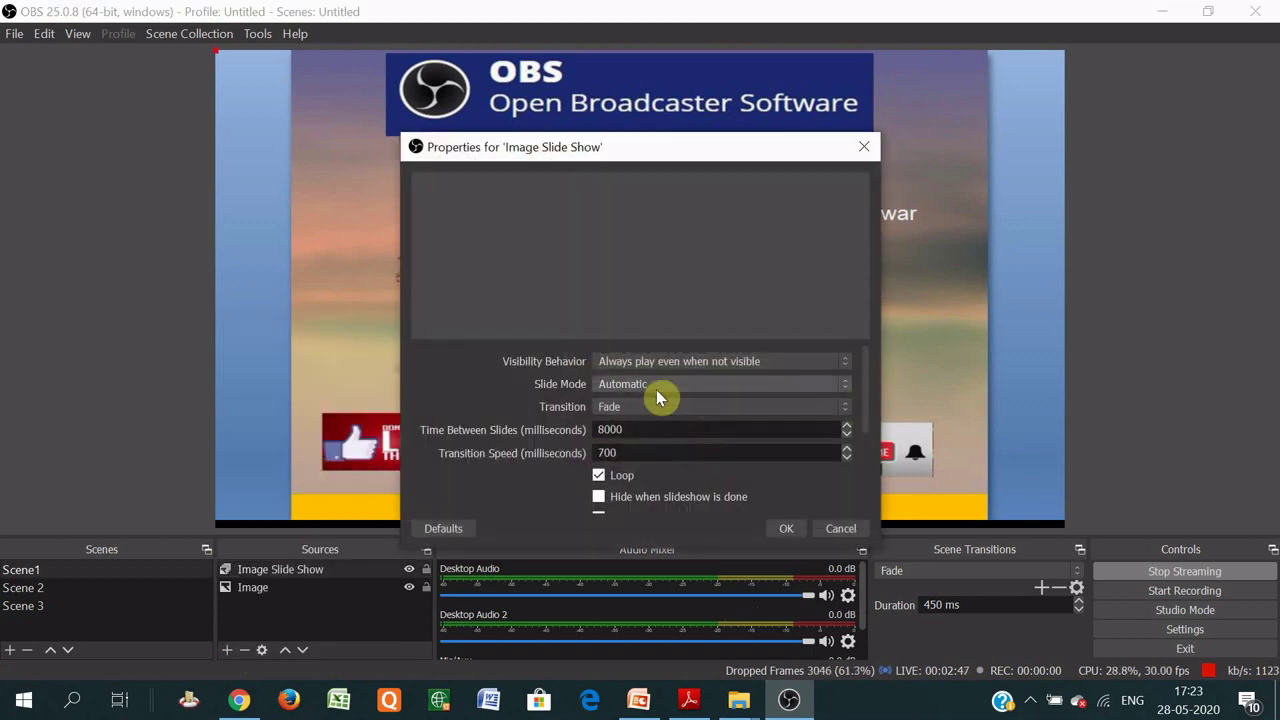
left_click(850, 388)
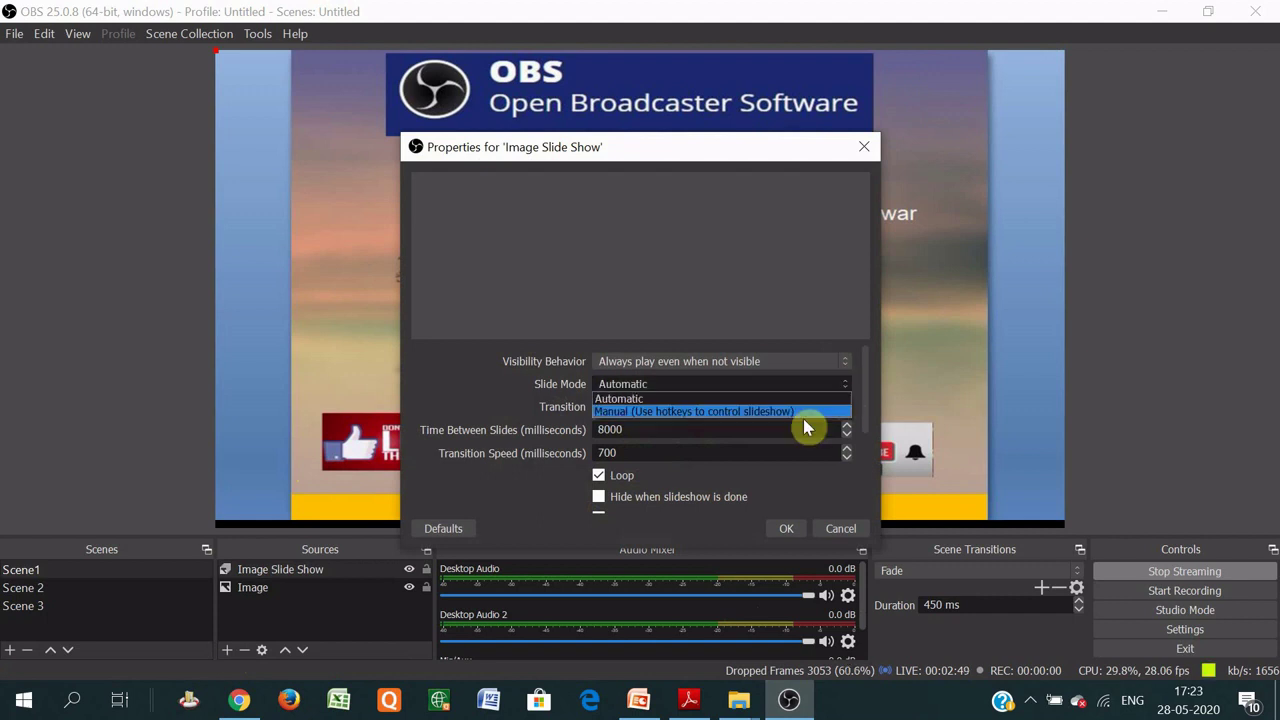
left_click(779, 413)
scroll(837, 423, "down", 3)
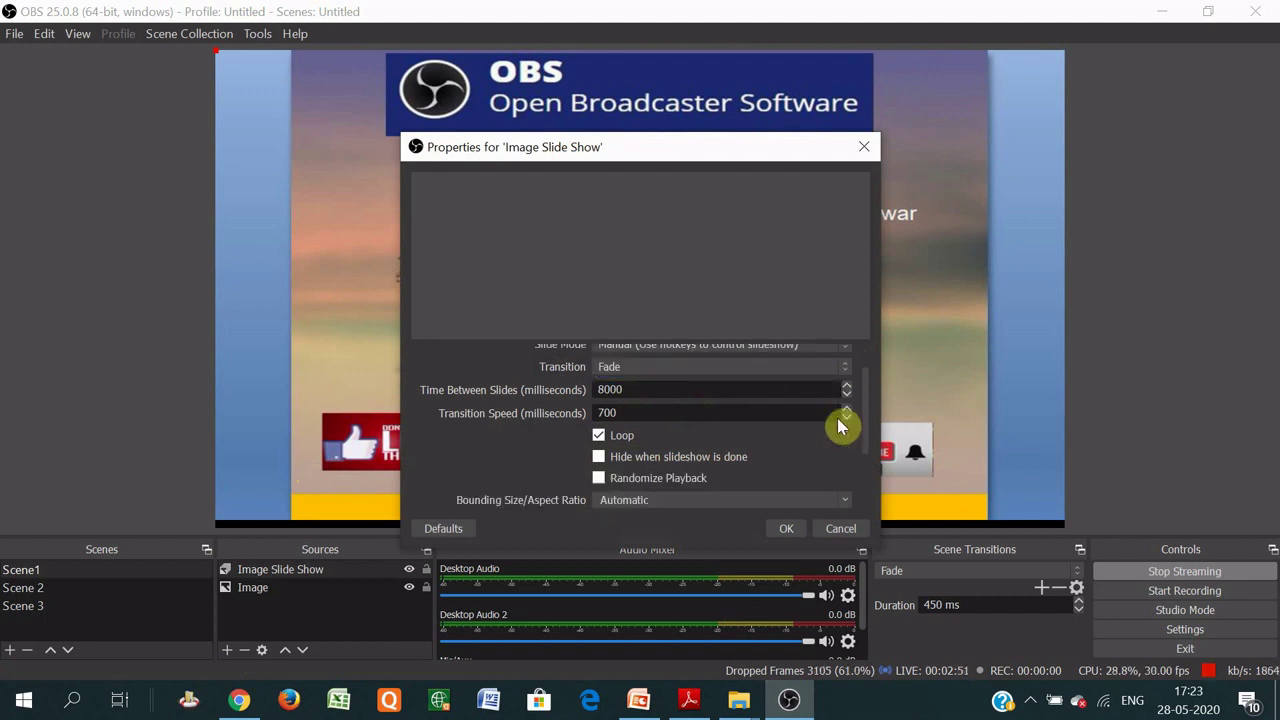
scroll(720, 425, "up", 3)
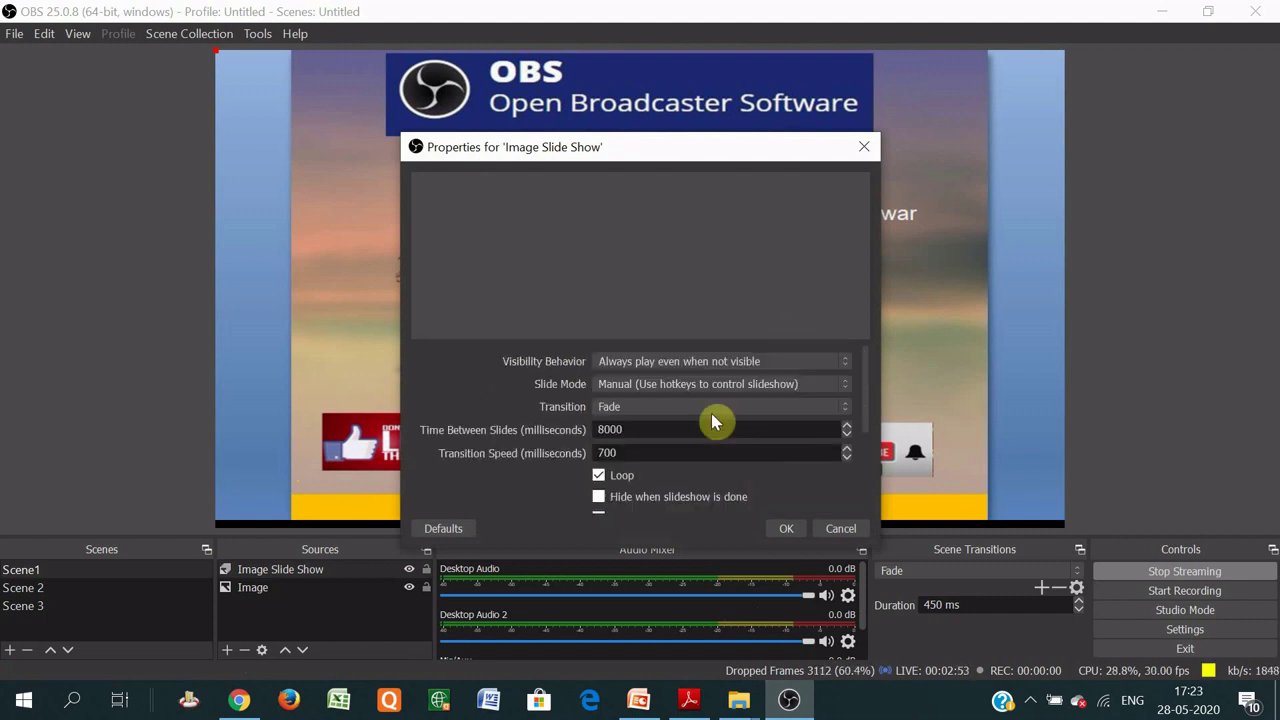
- Start adding files to the slide show's image list and open the Sample PPT folder on the Desktop
scroll(676, 400, "down", 3)
scroll(684, 404, "down", 2)
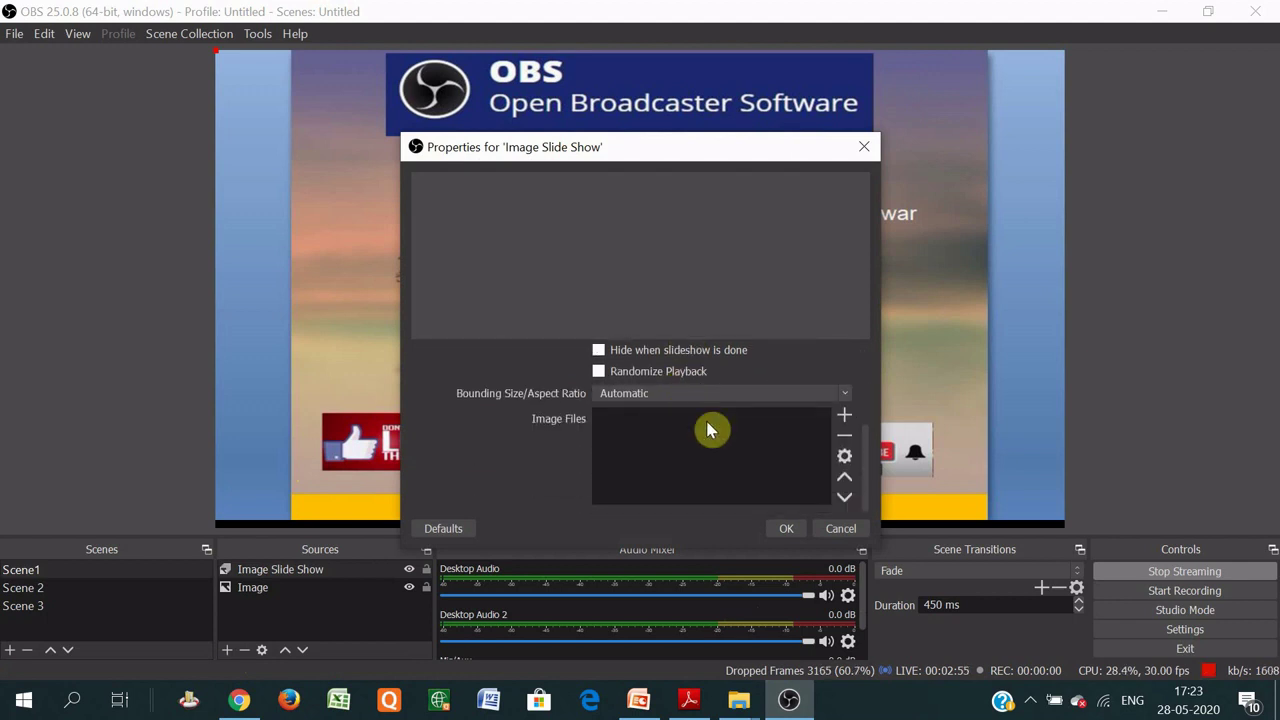
left_click(845, 420)
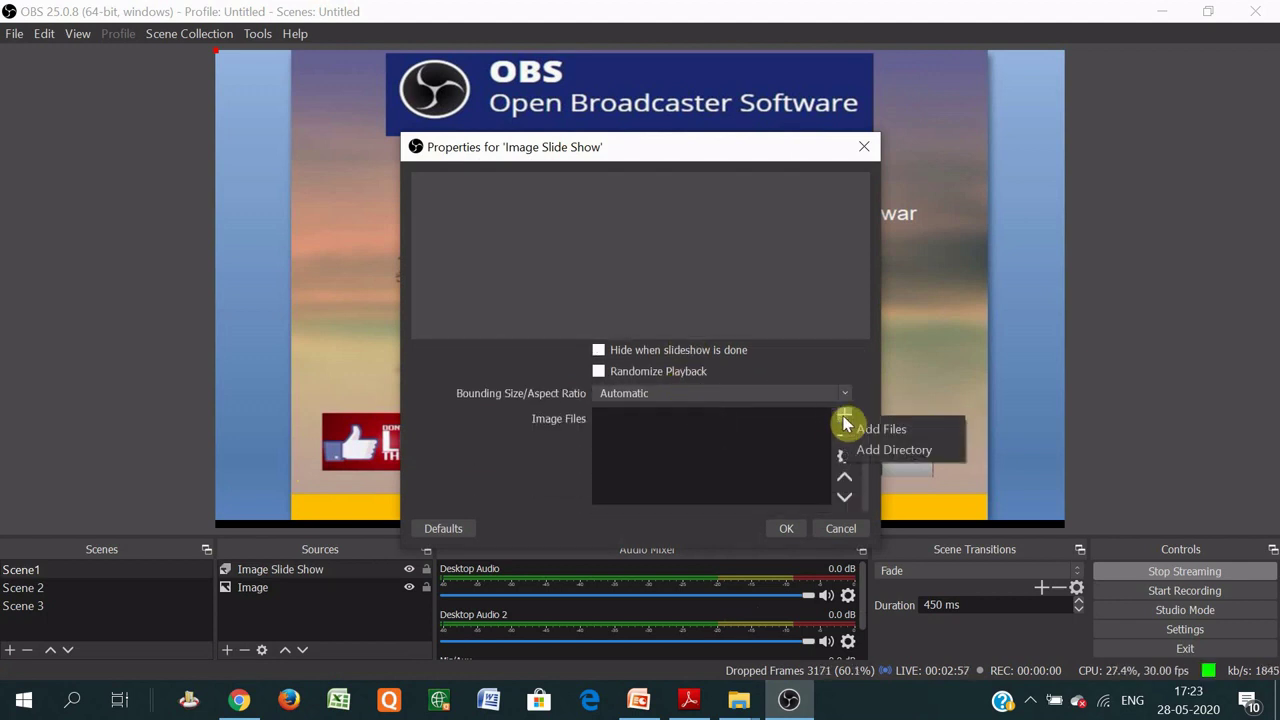
left_click(870, 430)
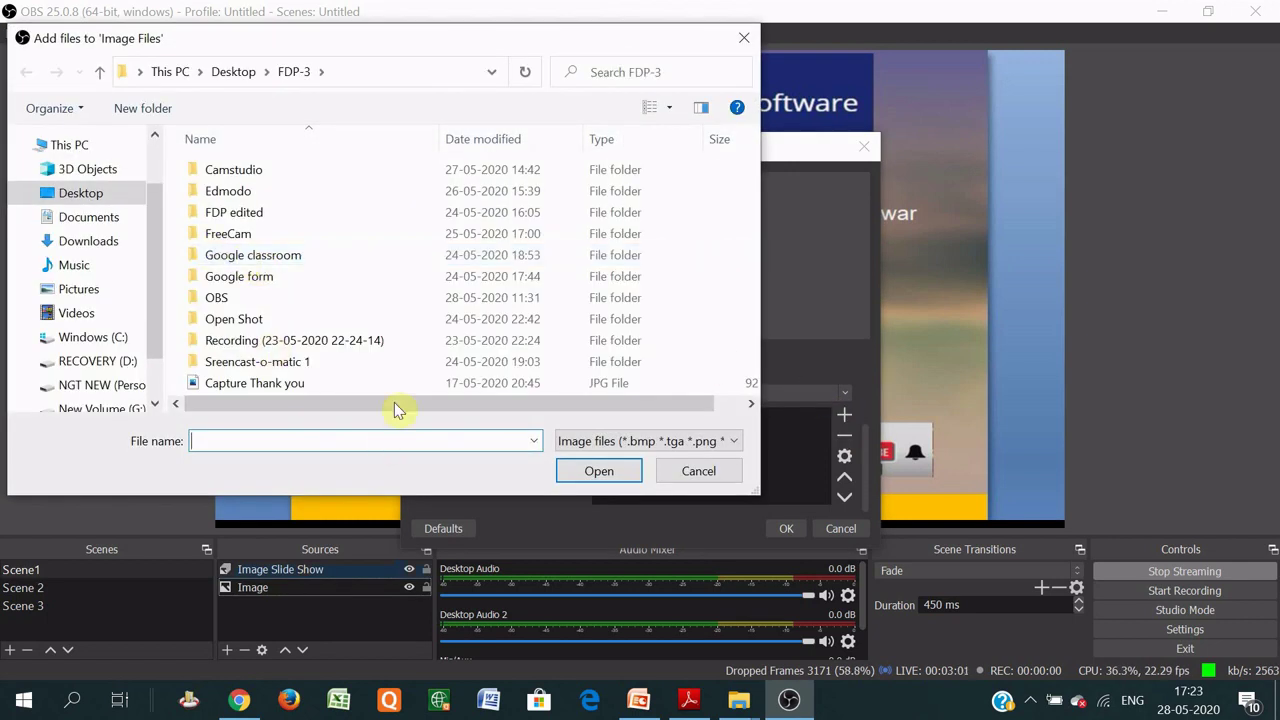
scroll(397, 404, "right", 1)
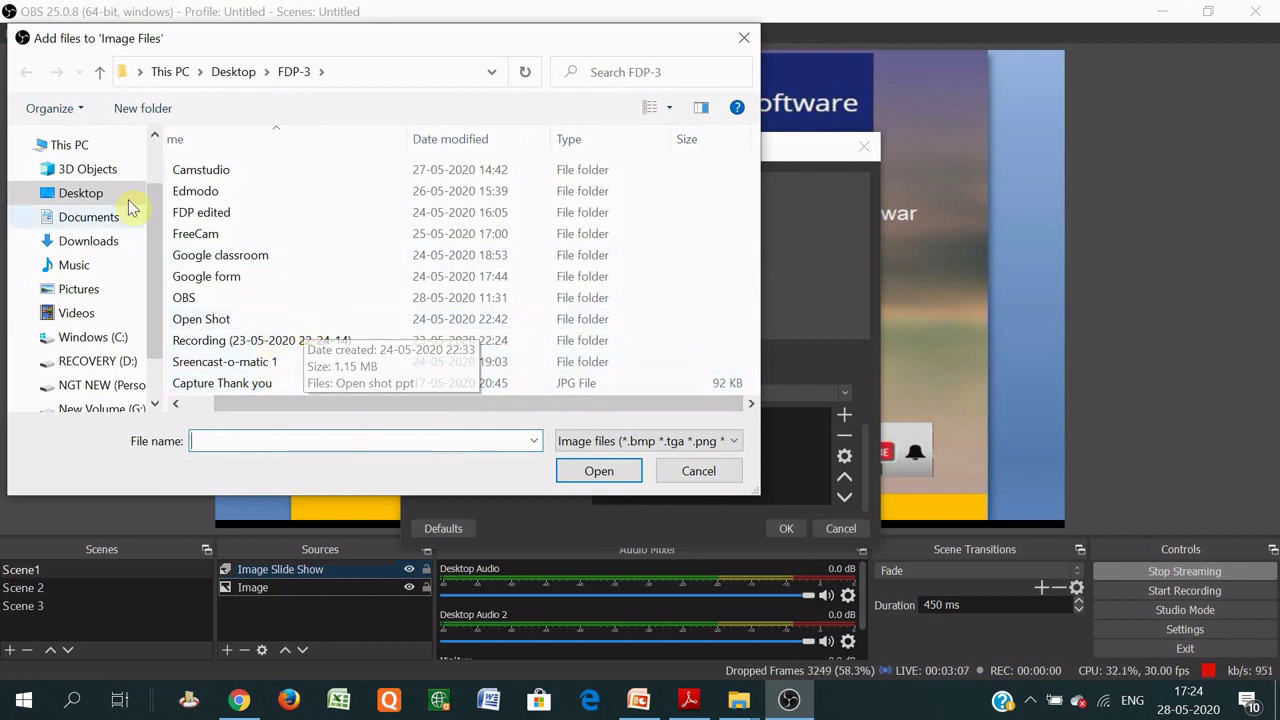
left_click(97, 194)
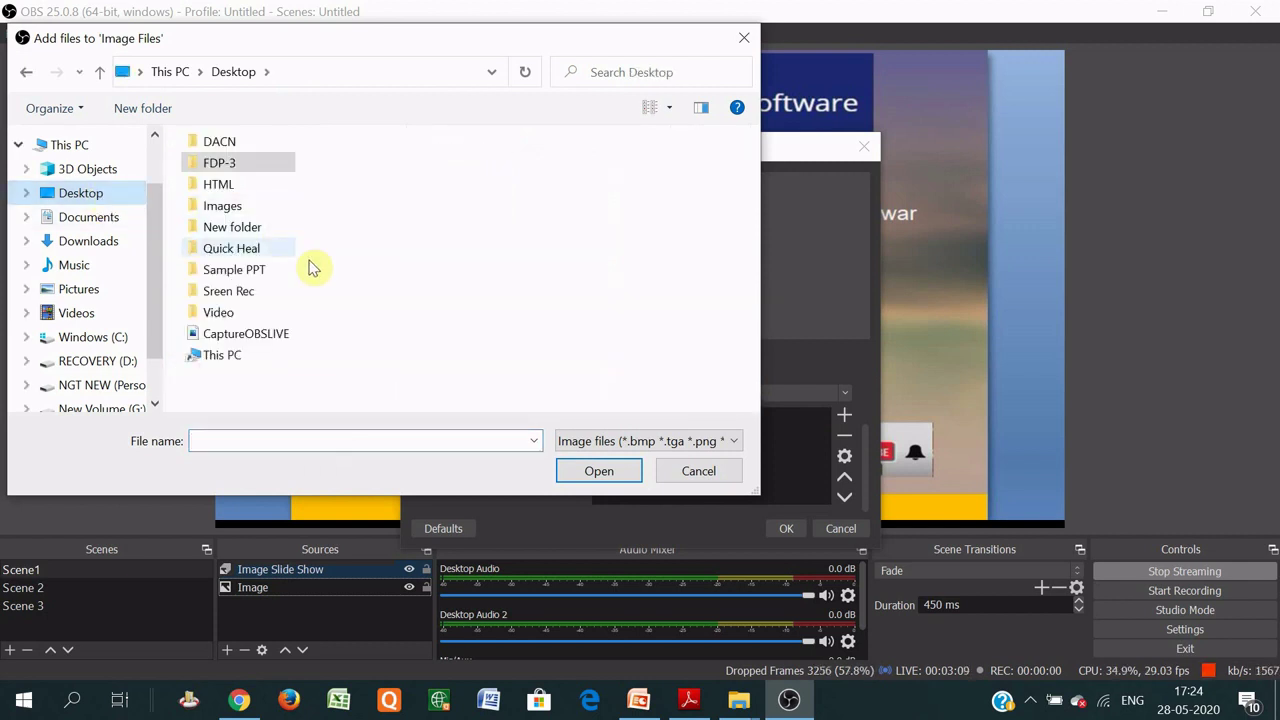
double_click(240, 269)
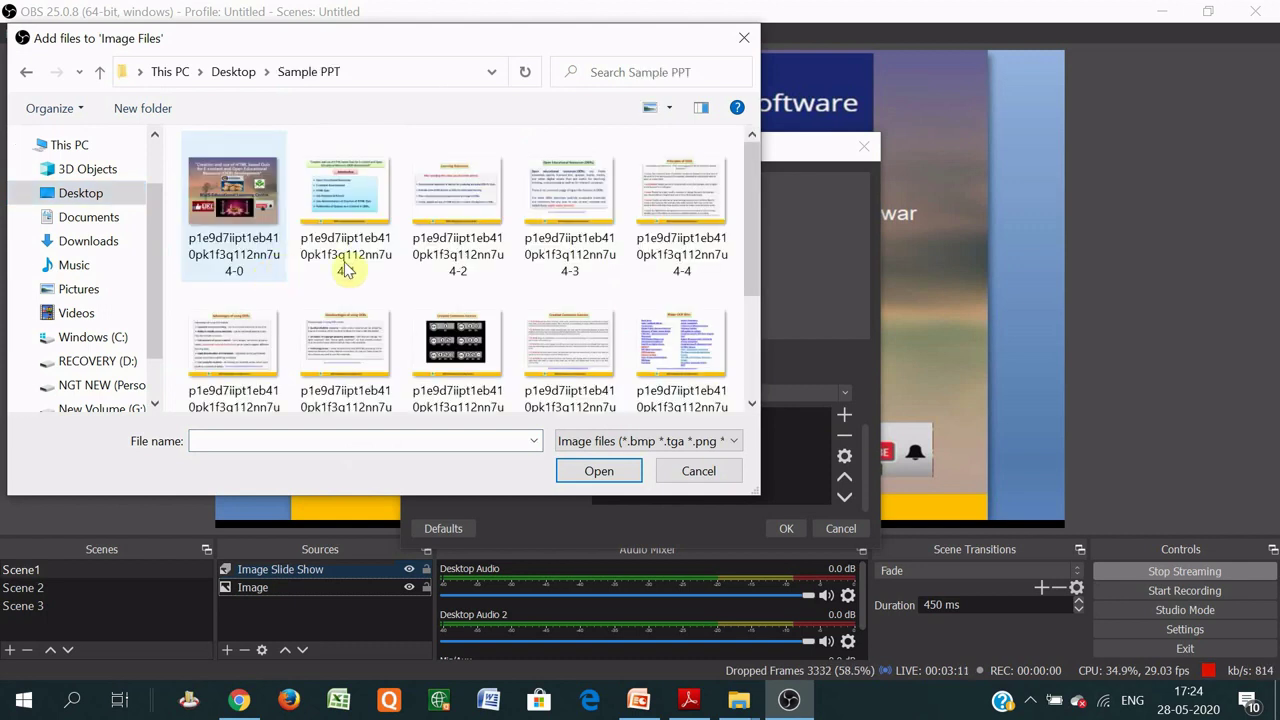
- Add all the slide images numbered 0 to 12 to the slide show and accept the source's properties
left_click(245, 210)
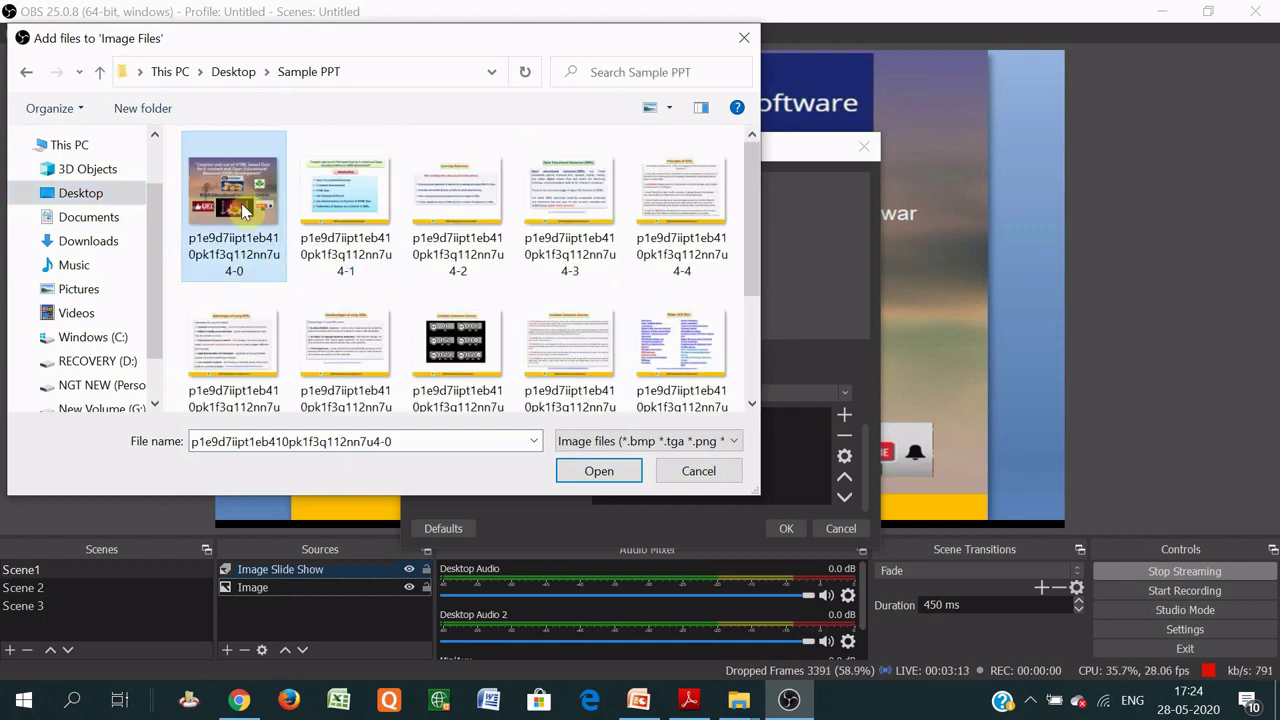
key("shift+Right")
key("shift+Right")
key("shift+Right")
key("shift+Right")
key("shift+Right")
key("shift+Right")
key("shift+Right")
key("shift+Right")
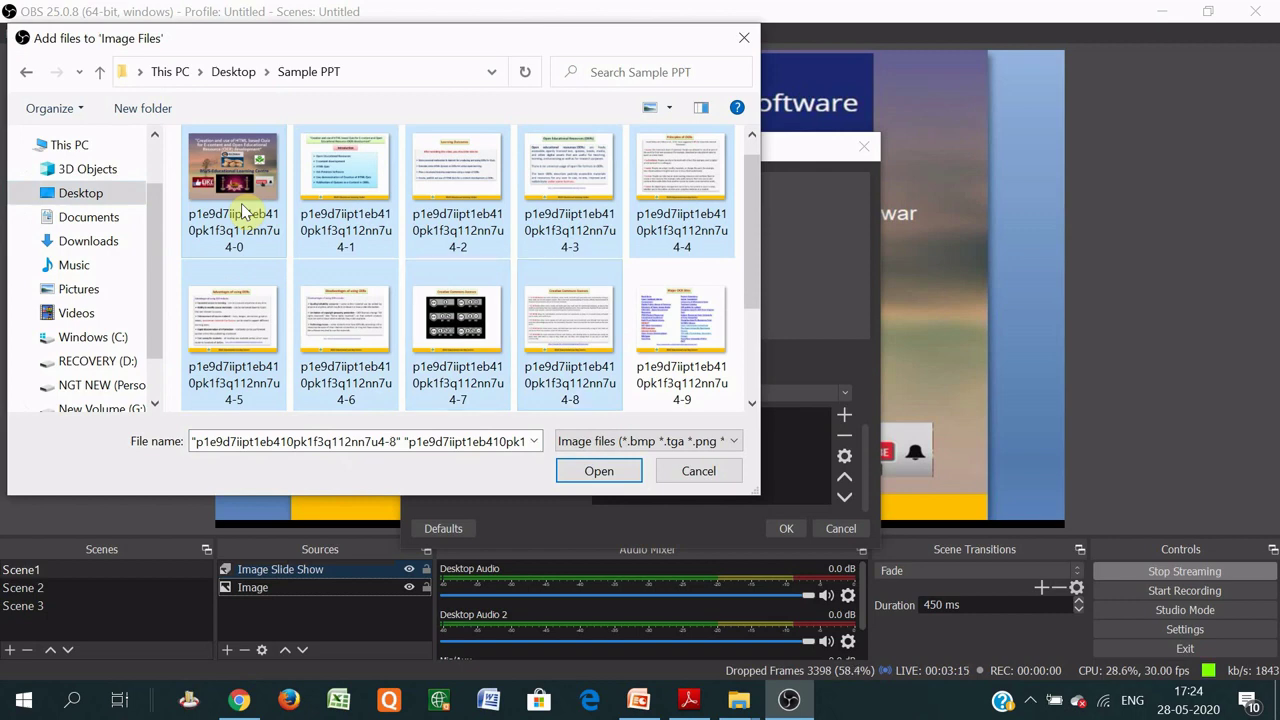
key("shift+Right")
key("shift+Right")
key("shift+Right")
key("shift+Right")
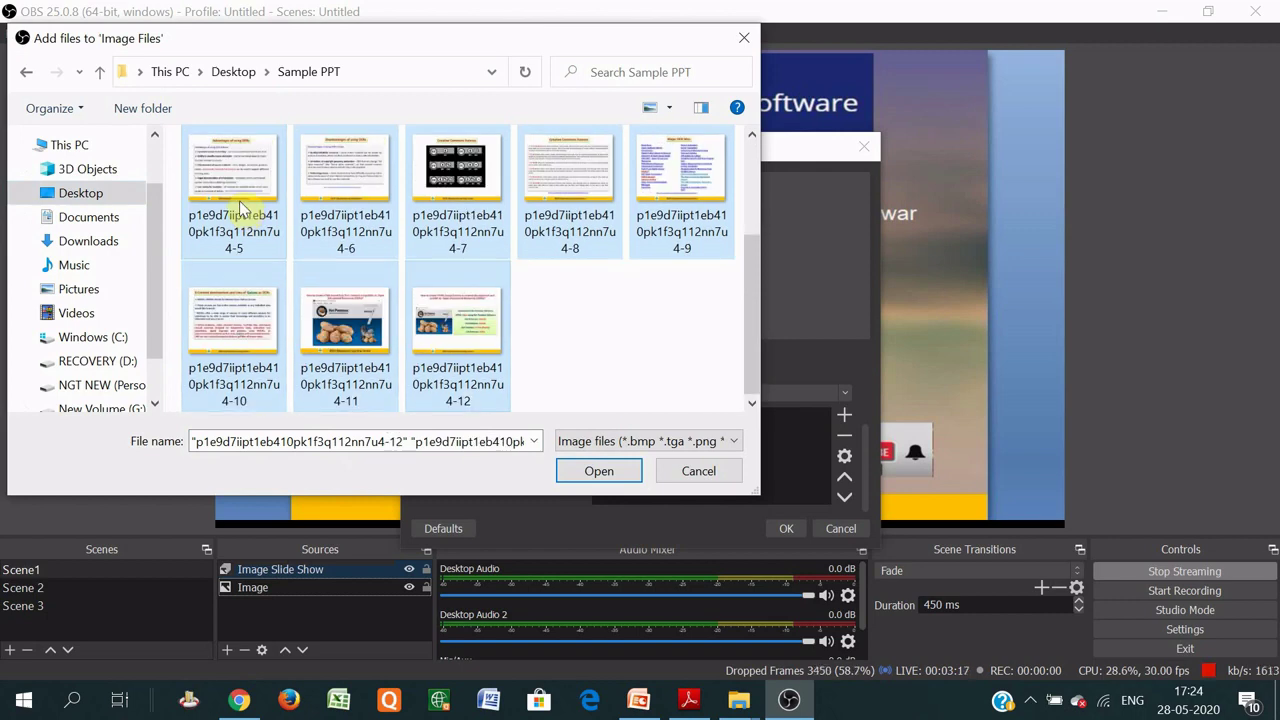
left_click(597, 474)
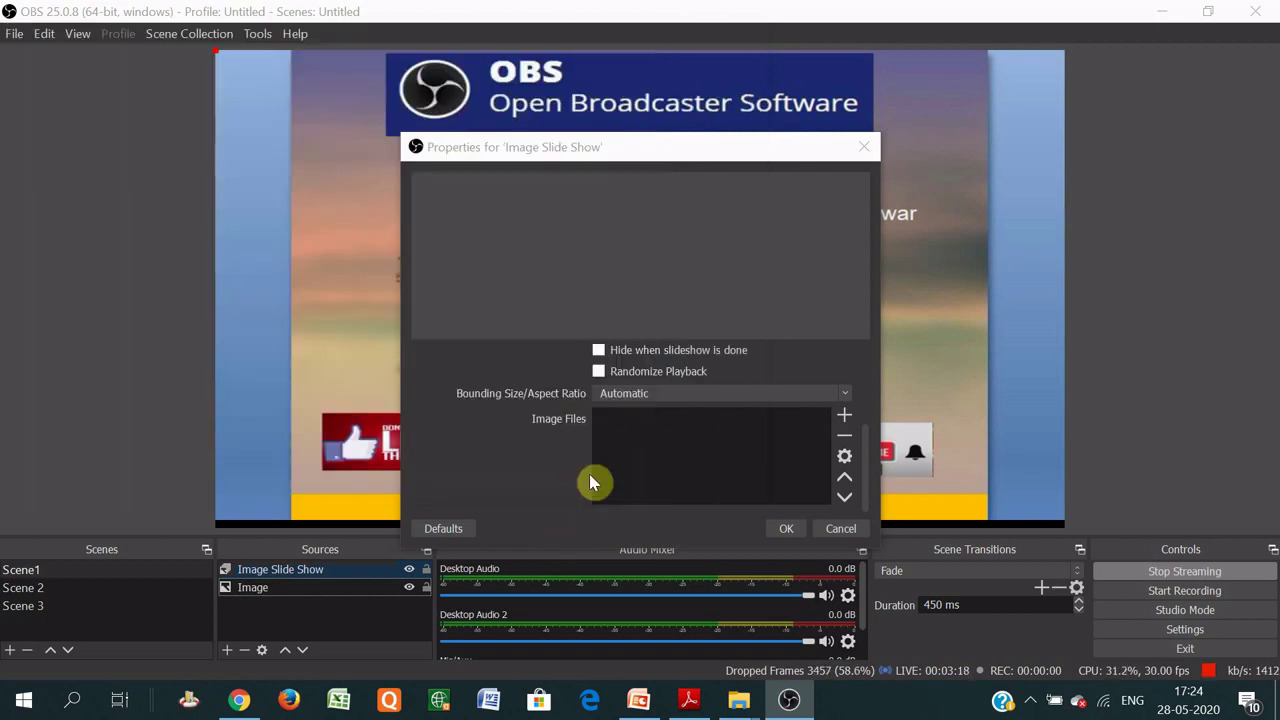
left_click(785, 530)
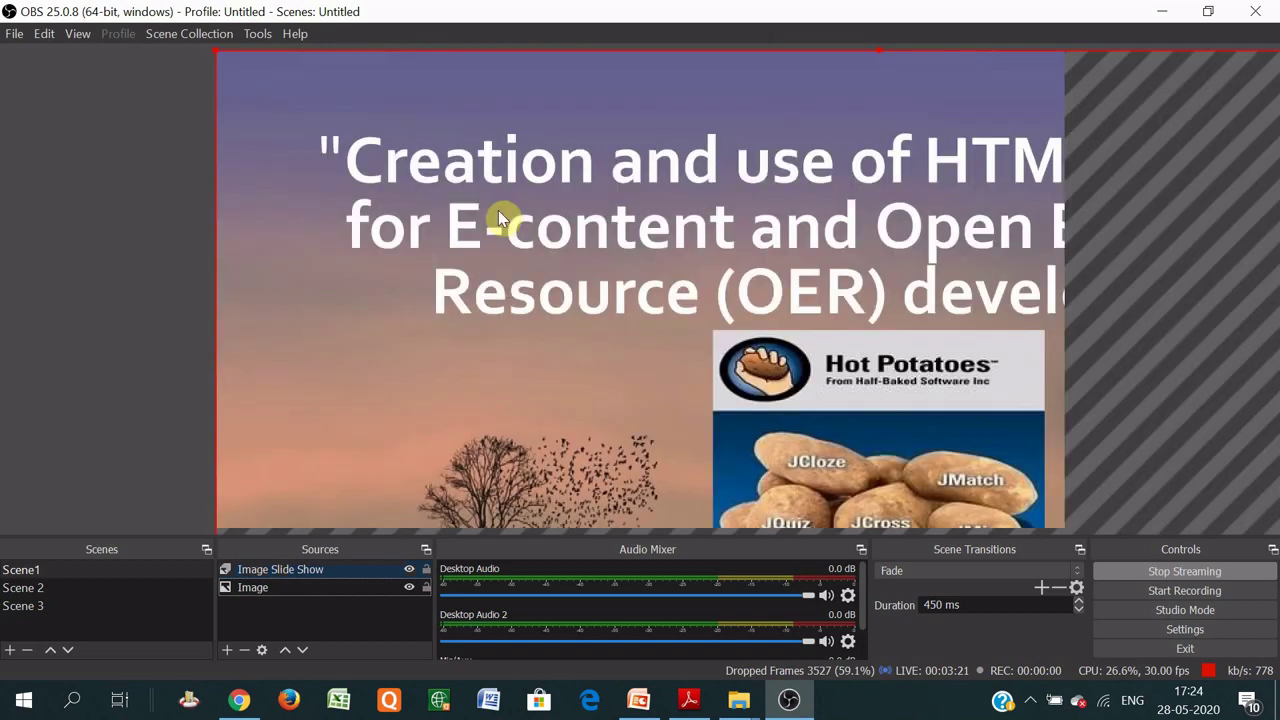
left_click(219, 47)
left_click_drag(219, 52, 742, 395)
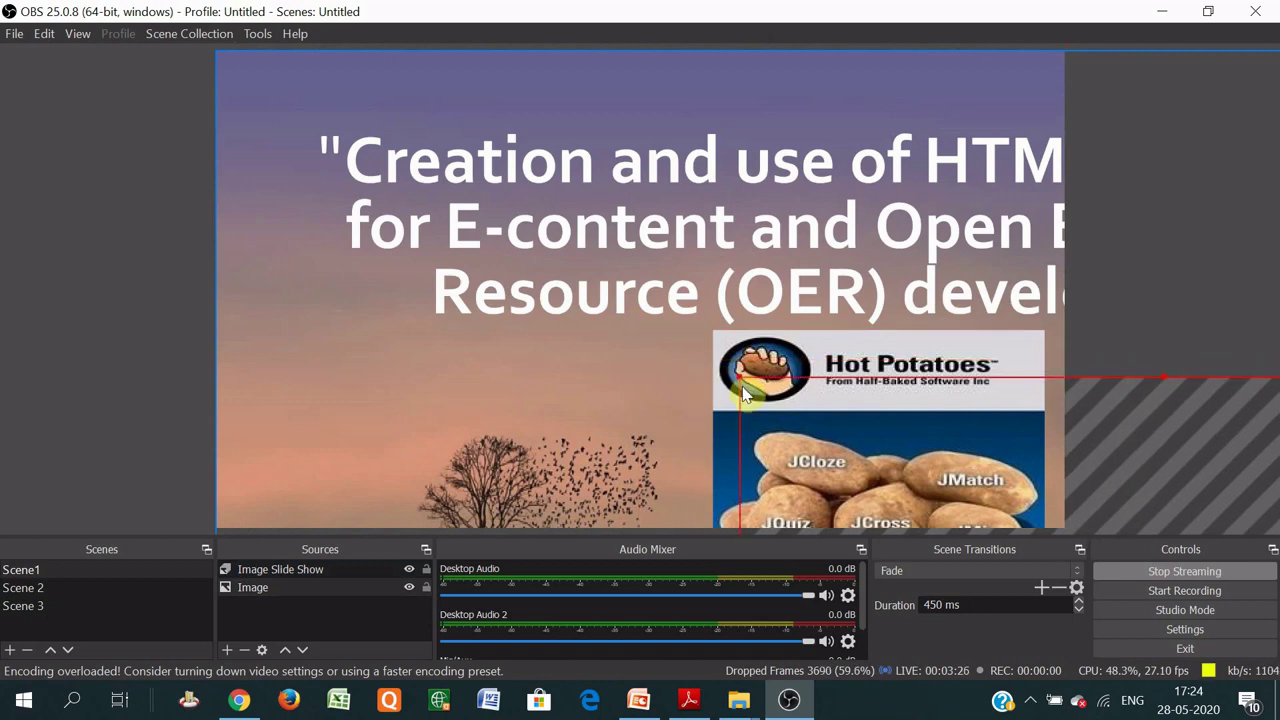
left_click_drag(868, 427, 250, 65)
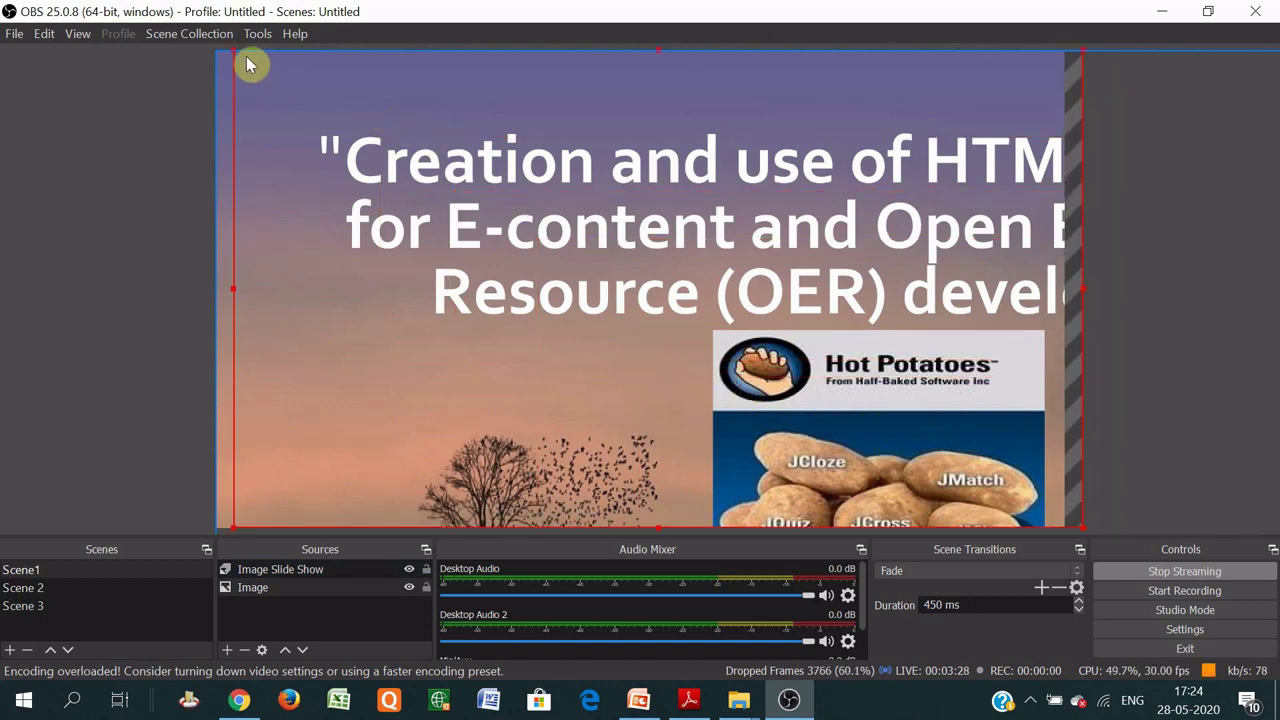
- Shrink the oversized slide show to about two thirds of the canvas width and place it over the background image
left_click(310, 128)
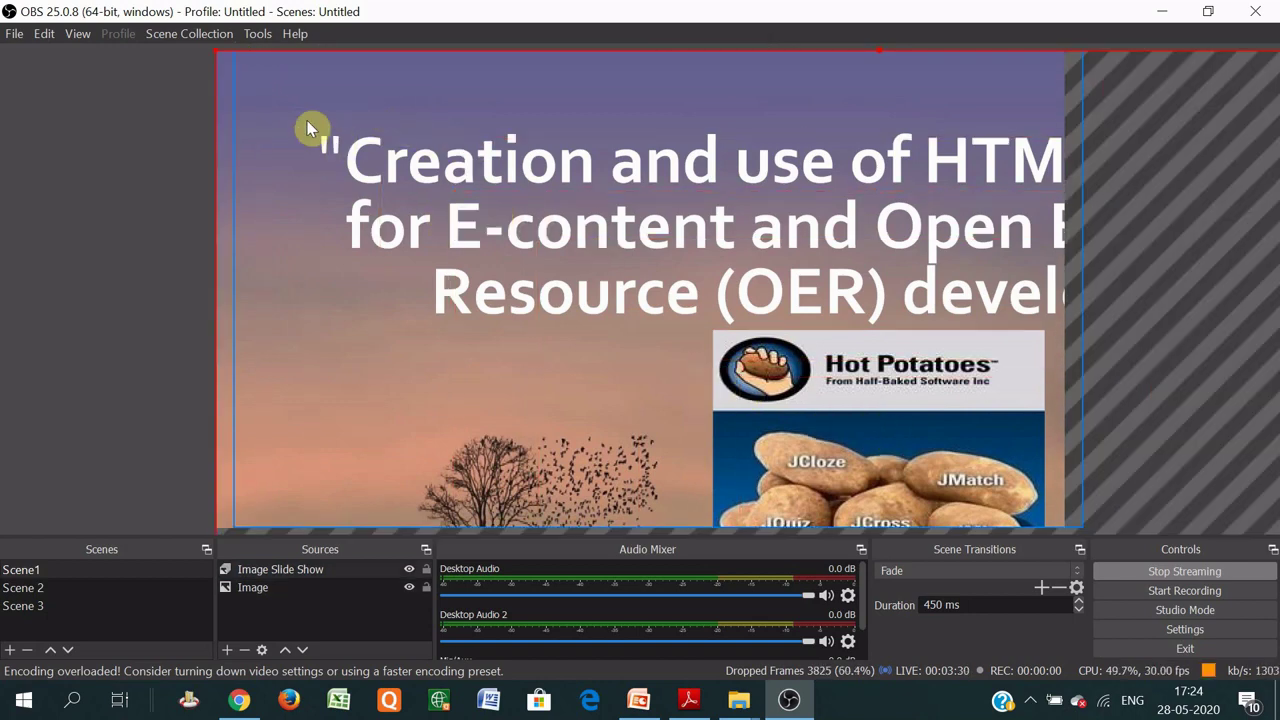
left_click_drag(216, 51, 285, 150)
left_click_drag(240, 77, 551, 291)
left_click_drag(603, 354, 371, 129)
- Select the background image behind the slide show and open its Transform options
left_click(503, 256)
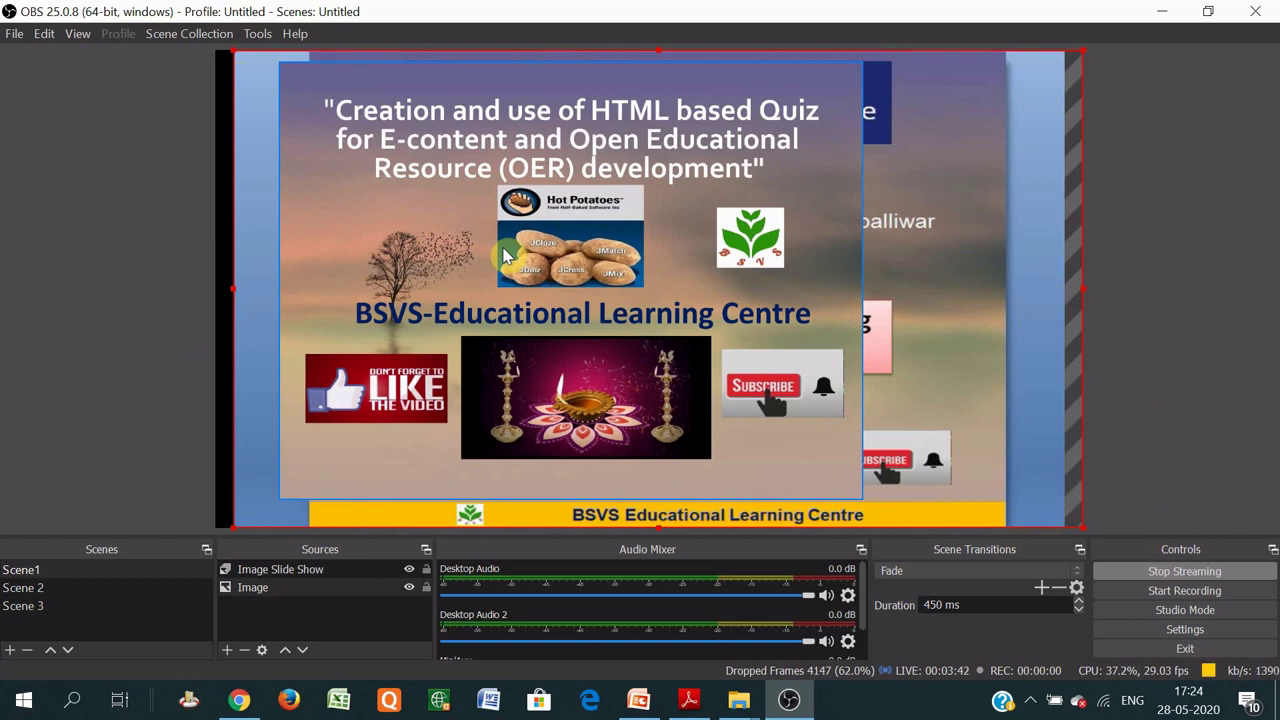
right_click(503, 256)
mouse_move(588, 382)
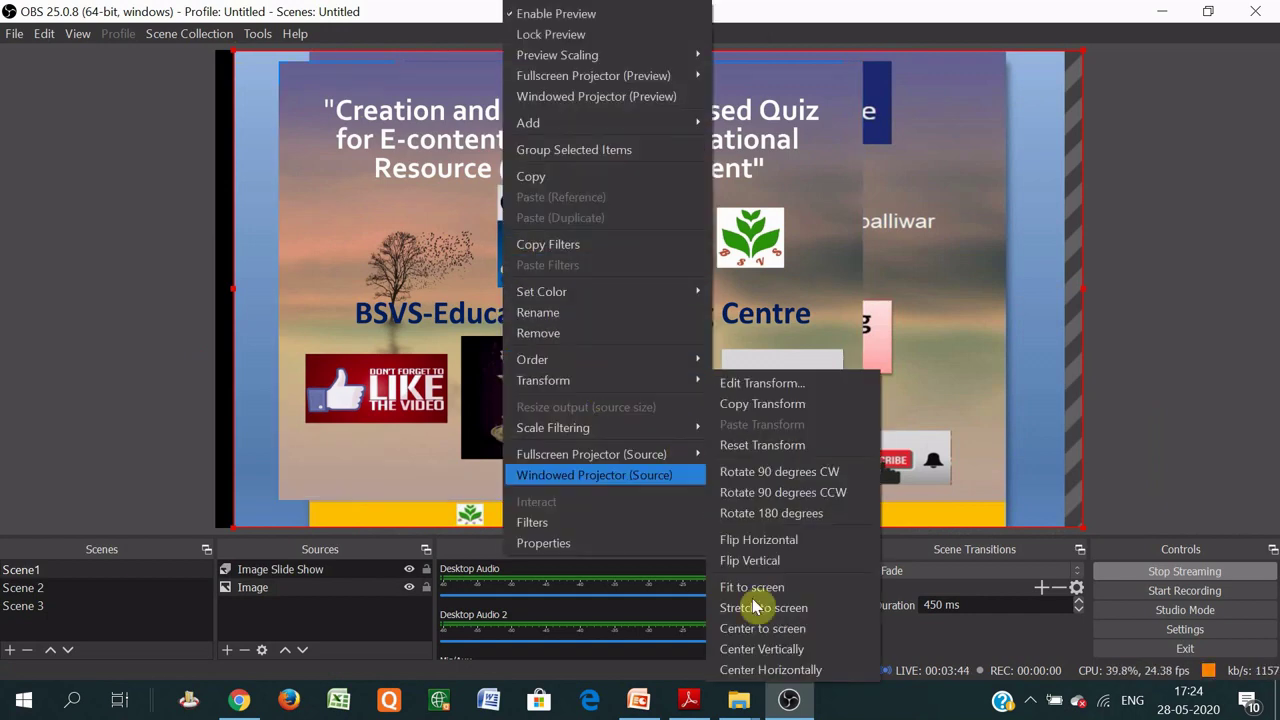